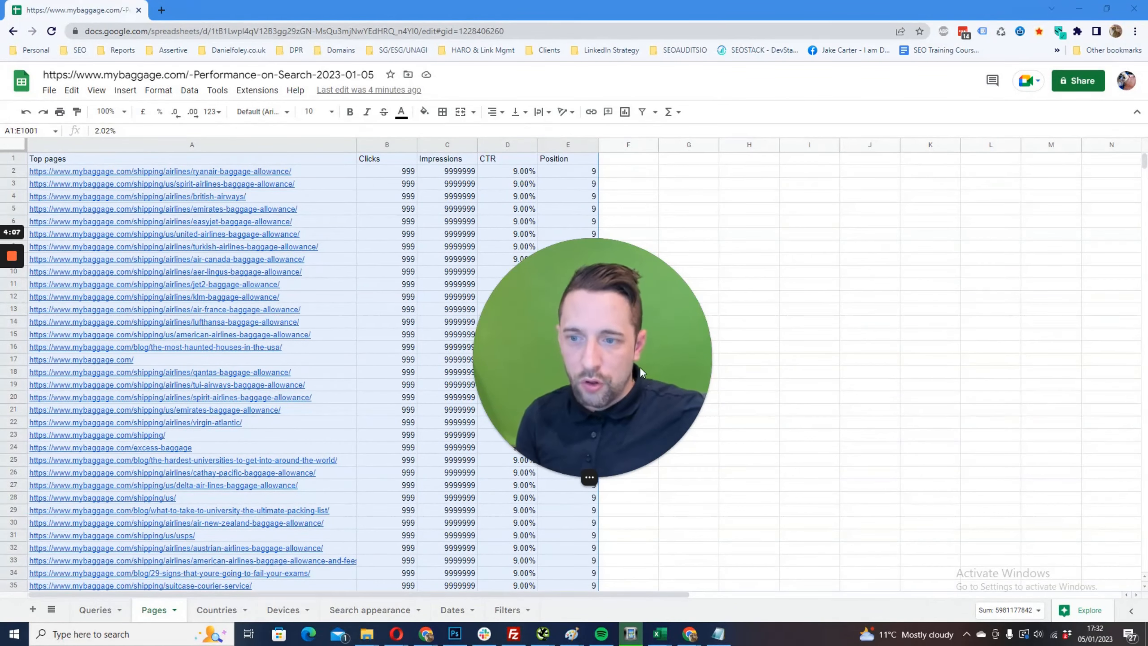
pyautogui.moveTo(633, 331); pyautogui.dragTo(1073, 419)
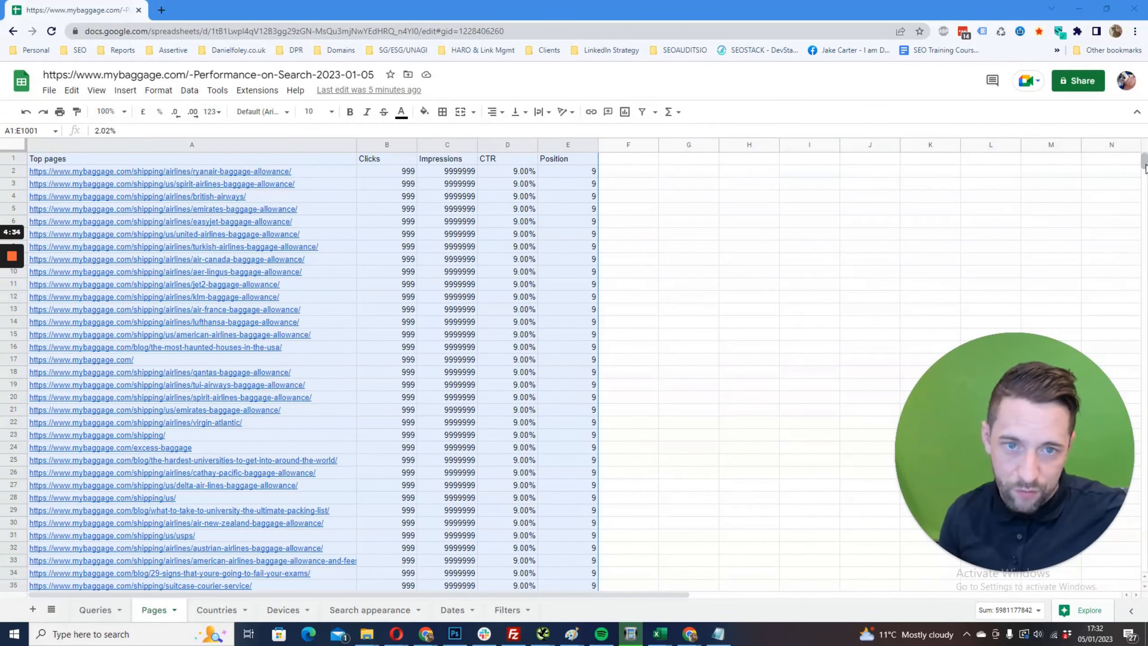
pyautogui.moveTo(1145, 167)
pyautogui.mouseDown()
pyautogui.moveTo(1146, 200)
pyautogui.moveTo(1146, 166)
pyautogui.mouseUp()
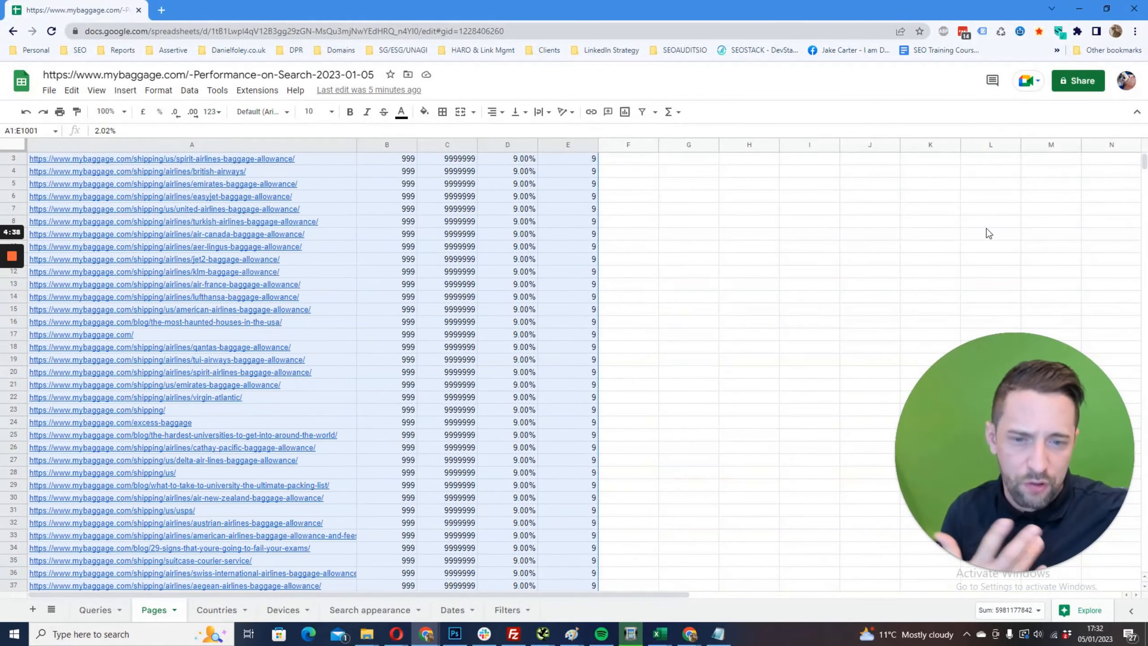
pyautogui.click(255, 93)
pyautogui.moveTo(430, 265)
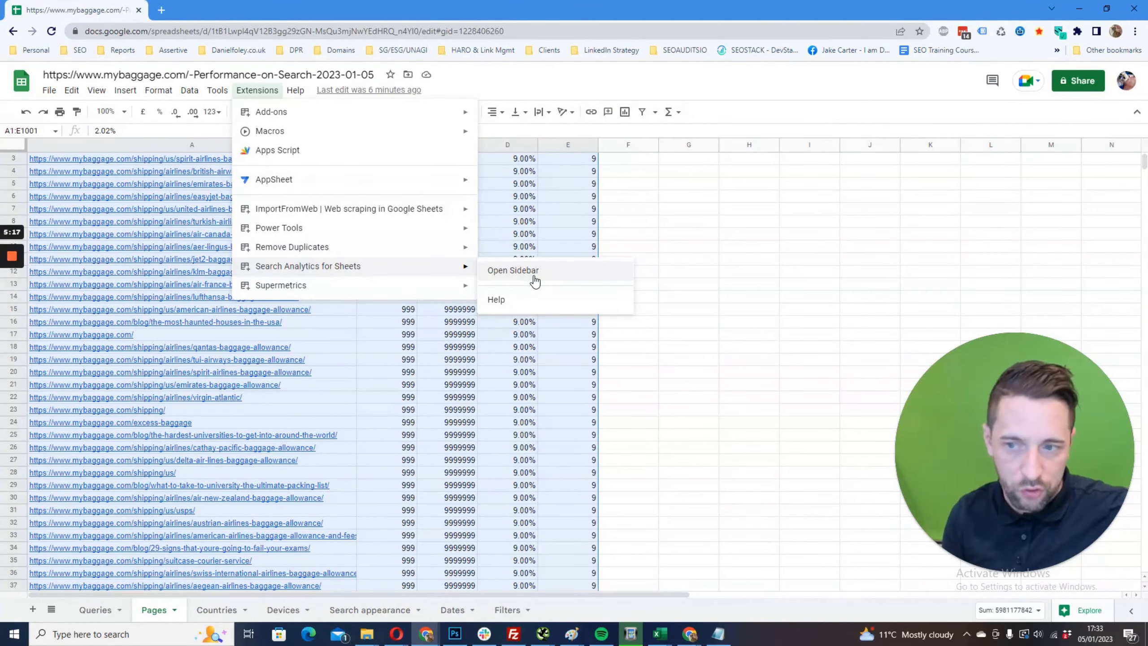
pyautogui.click(692, 272)
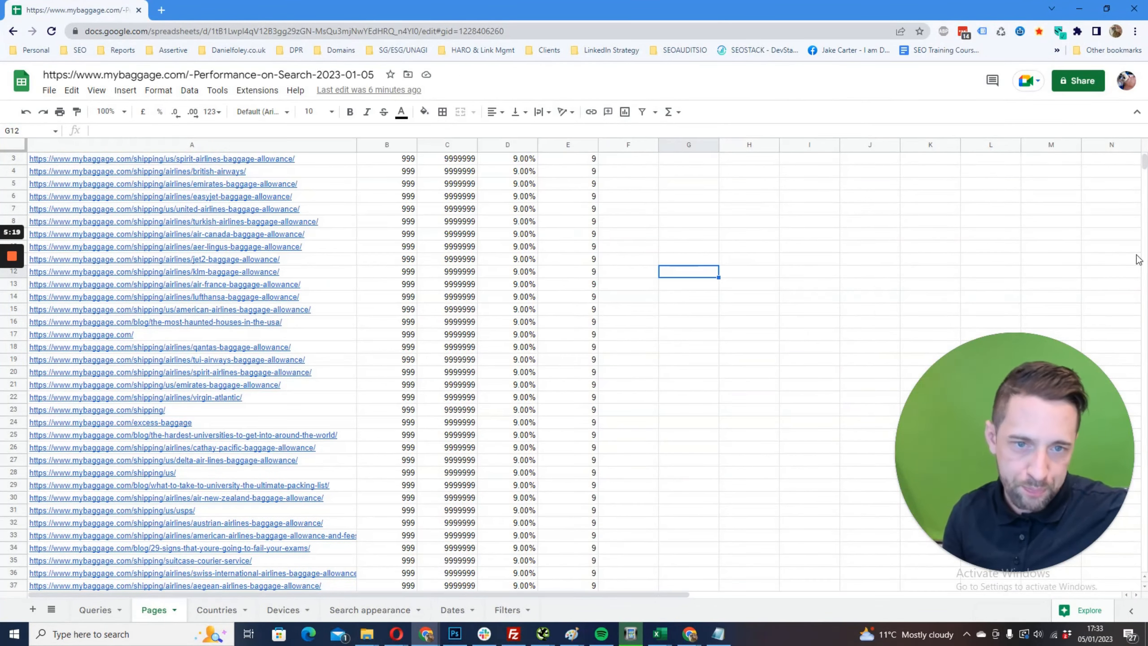
pyautogui.scroll(1, 1144, 160)
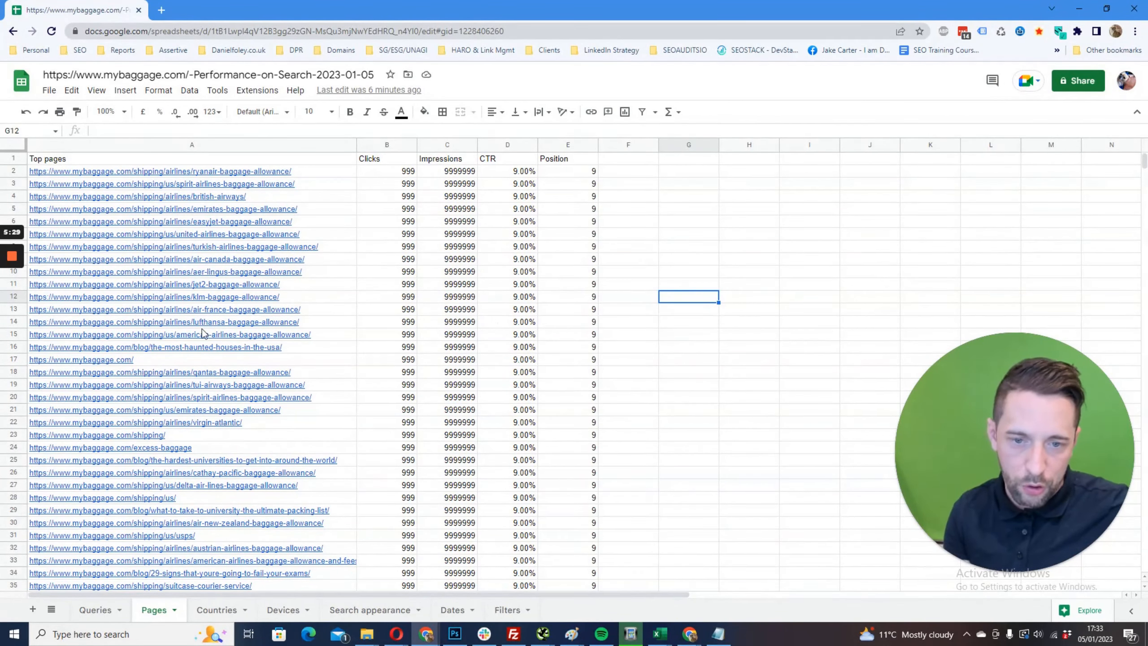
# Create a filter across the whole data range on the Pages sheet
pyautogui.click(393, 263)
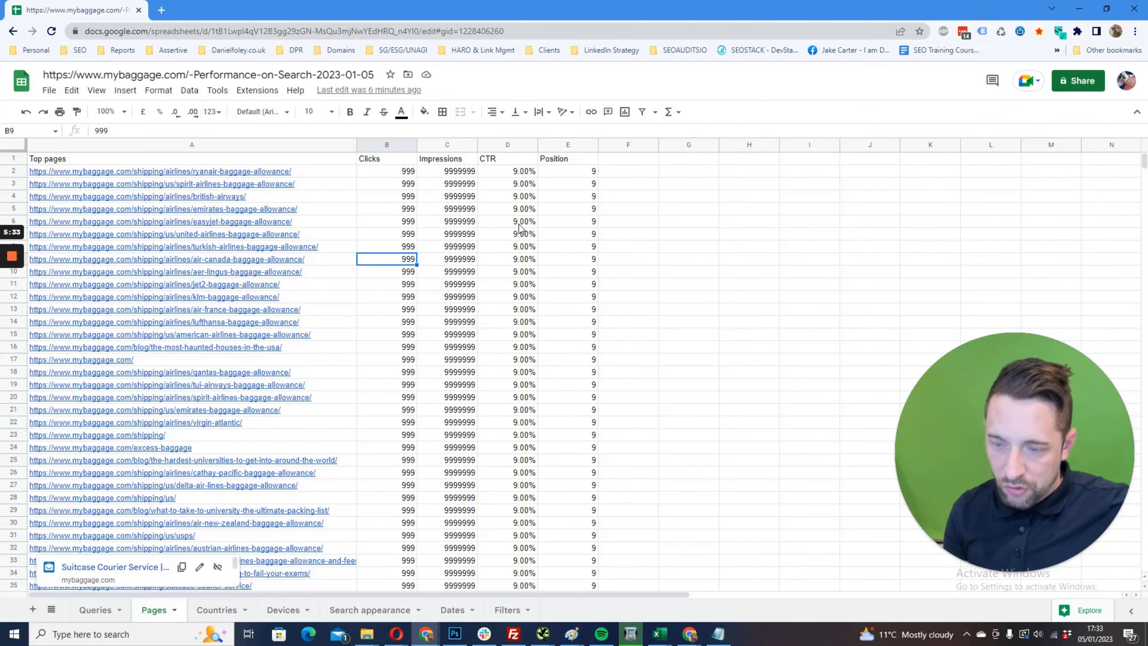
pyautogui.hotkey('ctrl', 'a')
pyautogui.click(189, 90)
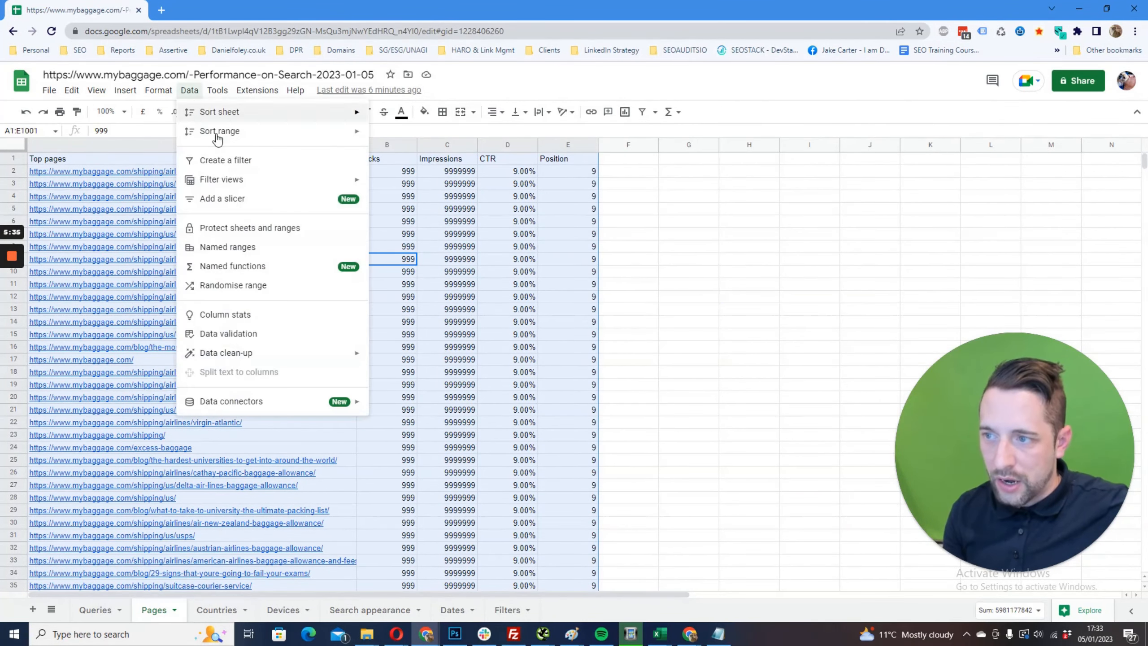
pyautogui.click(252, 161)
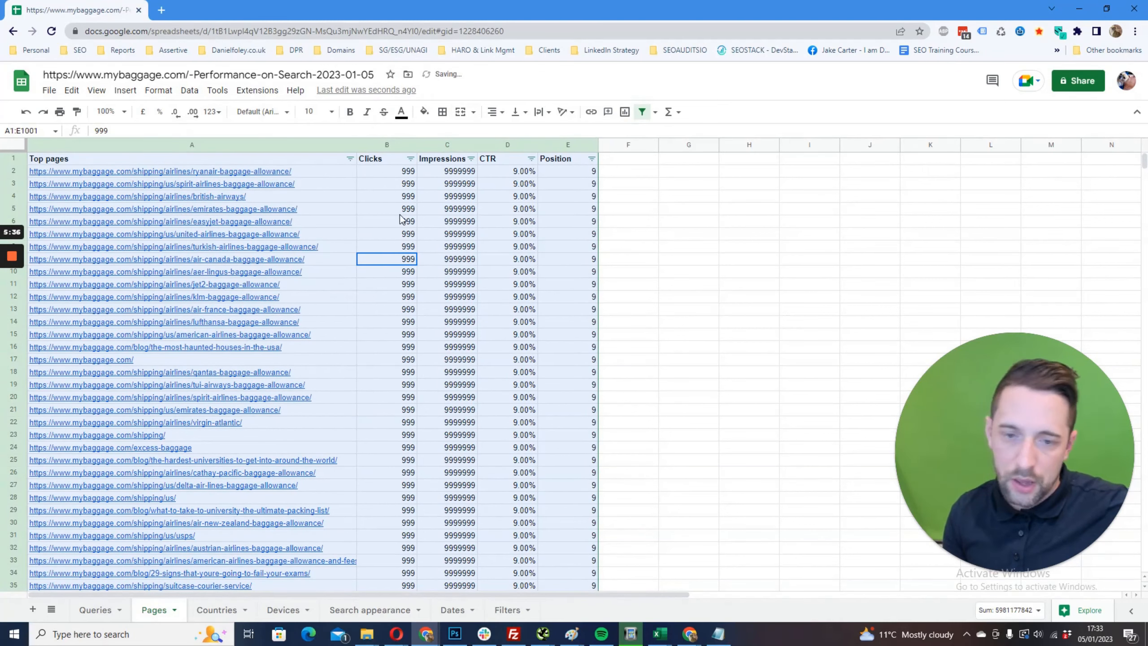
pyautogui.click(402, 212)
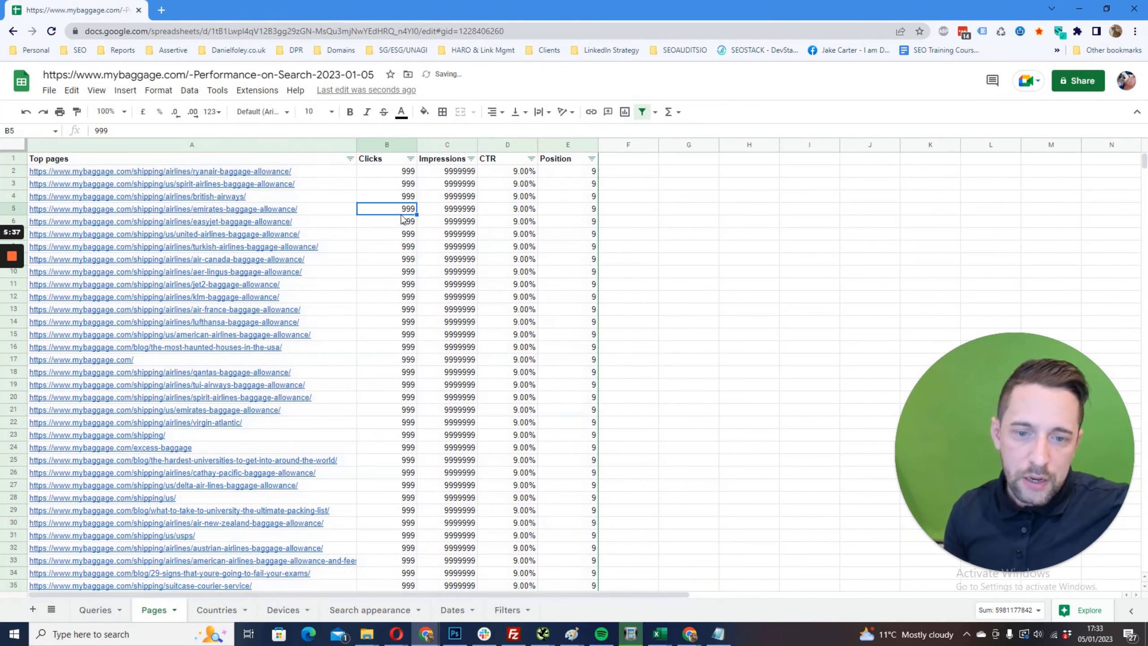
# Filter the Clicks column by condition to show only values less than 10
pyautogui.click(410, 159)
pyautogui.click(324, 268)
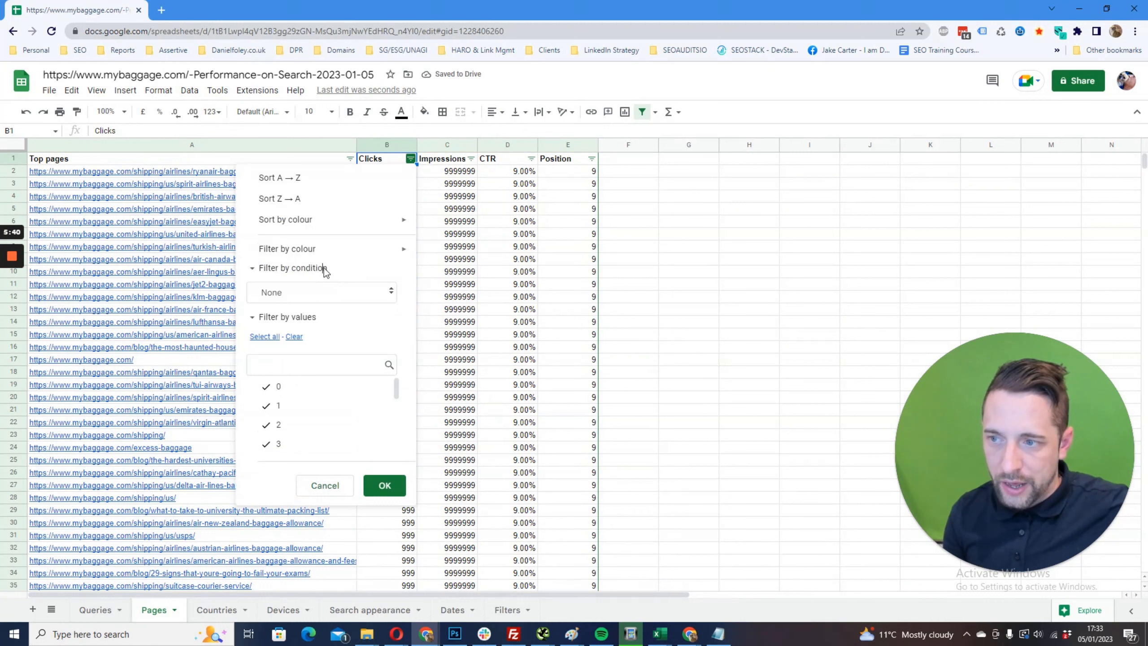
pyautogui.click(323, 296)
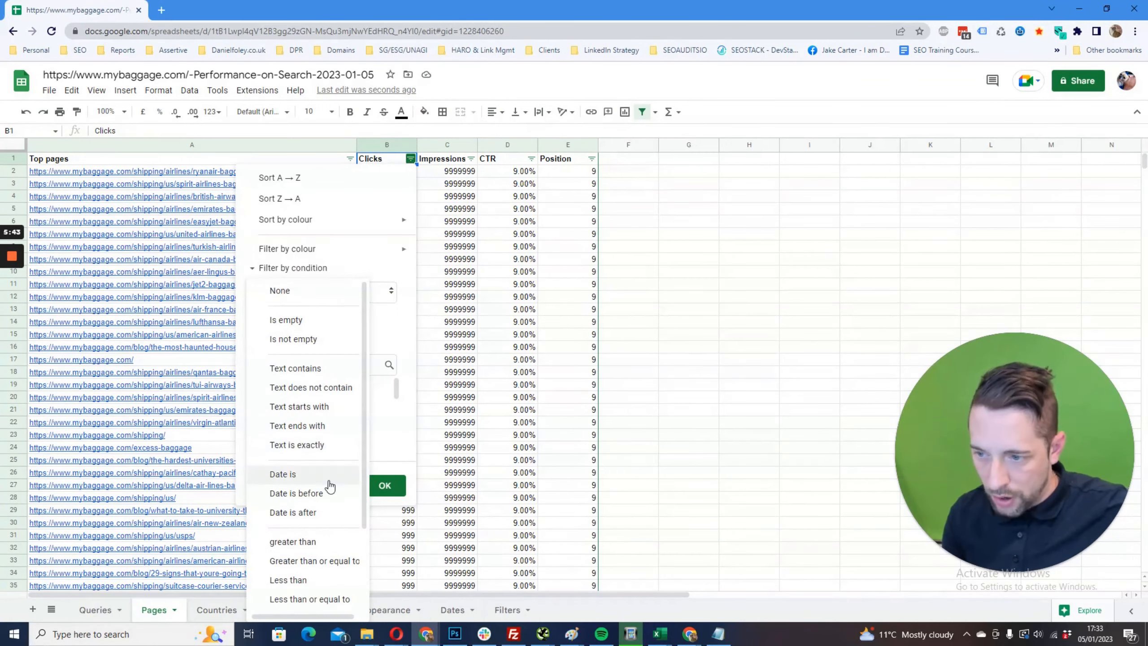
pyautogui.scroll(-2, 329, 489)
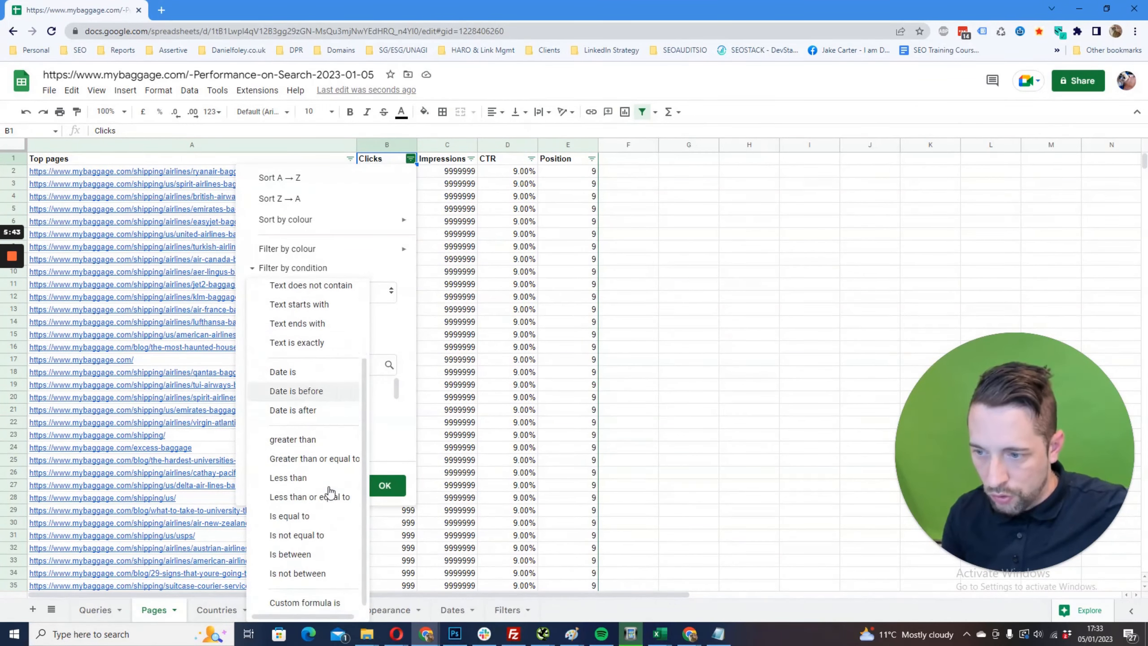
pyautogui.click(299, 476)
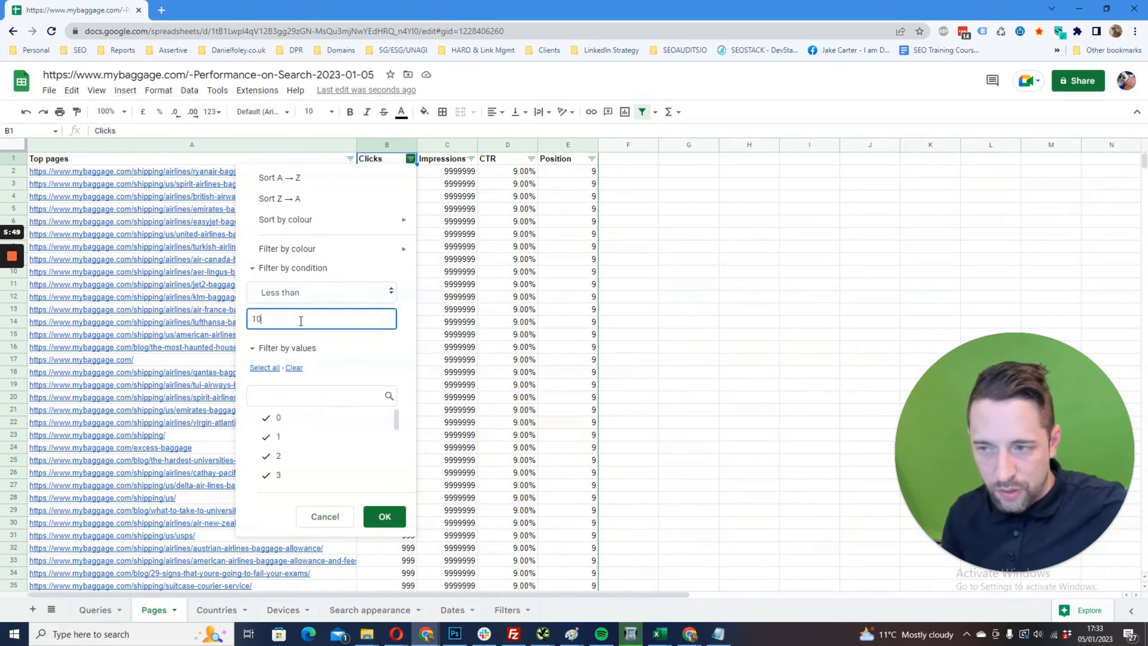
pyautogui.click(386, 517)
pyautogui.click(471, 159)
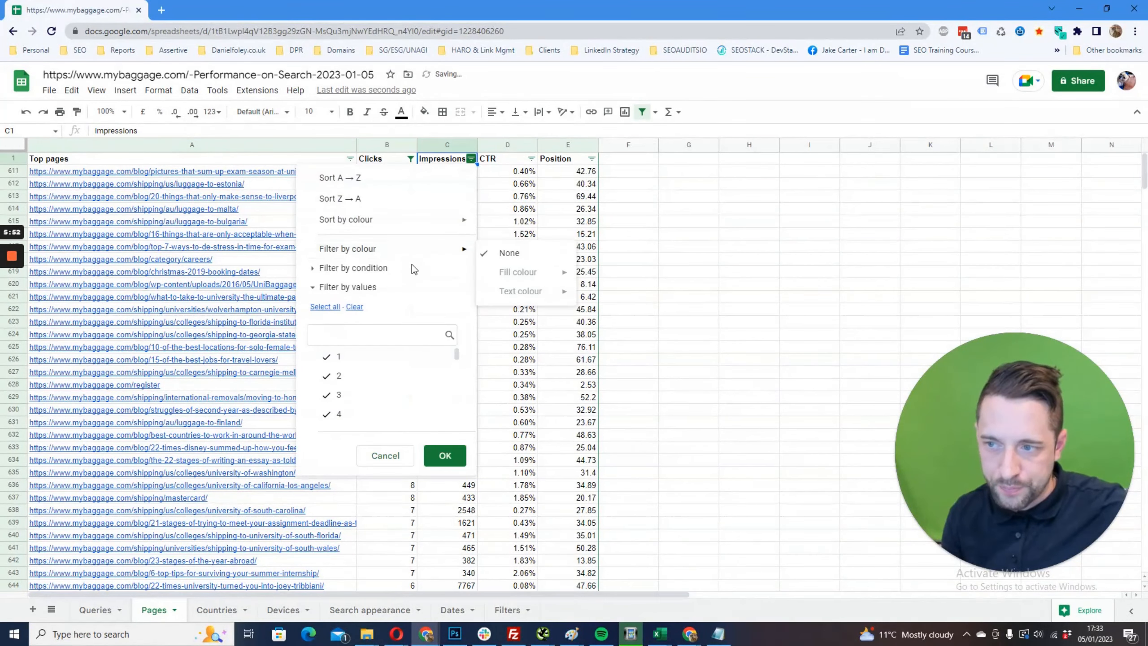
pyautogui.click(376, 266)
pyautogui.click(373, 288)
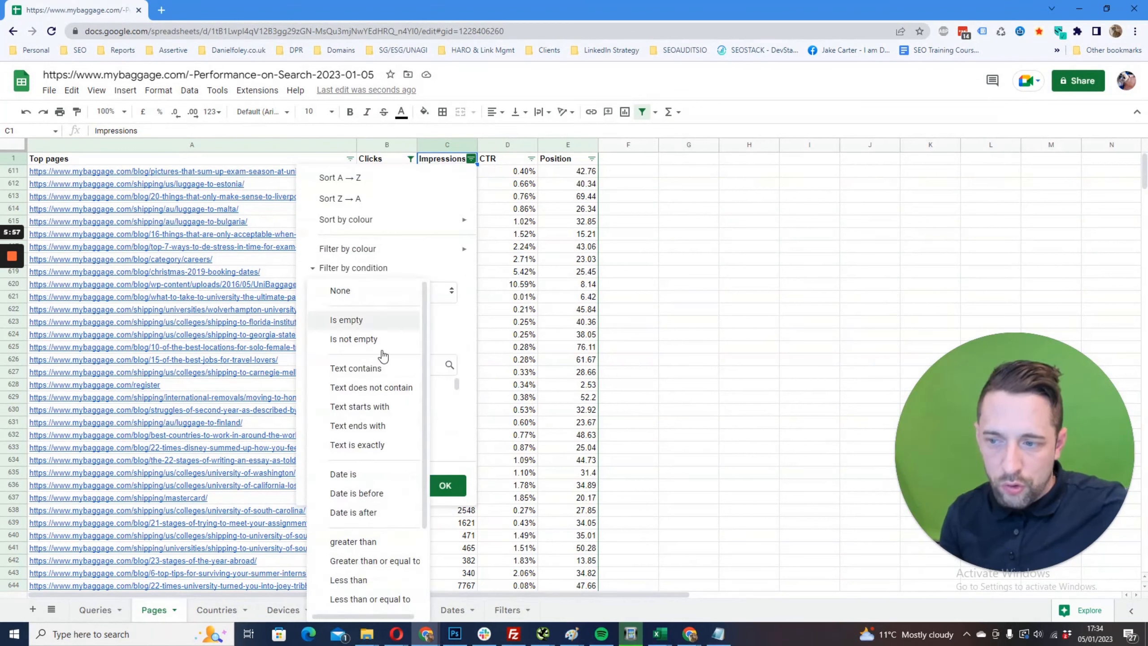
pyautogui.click(377, 583)
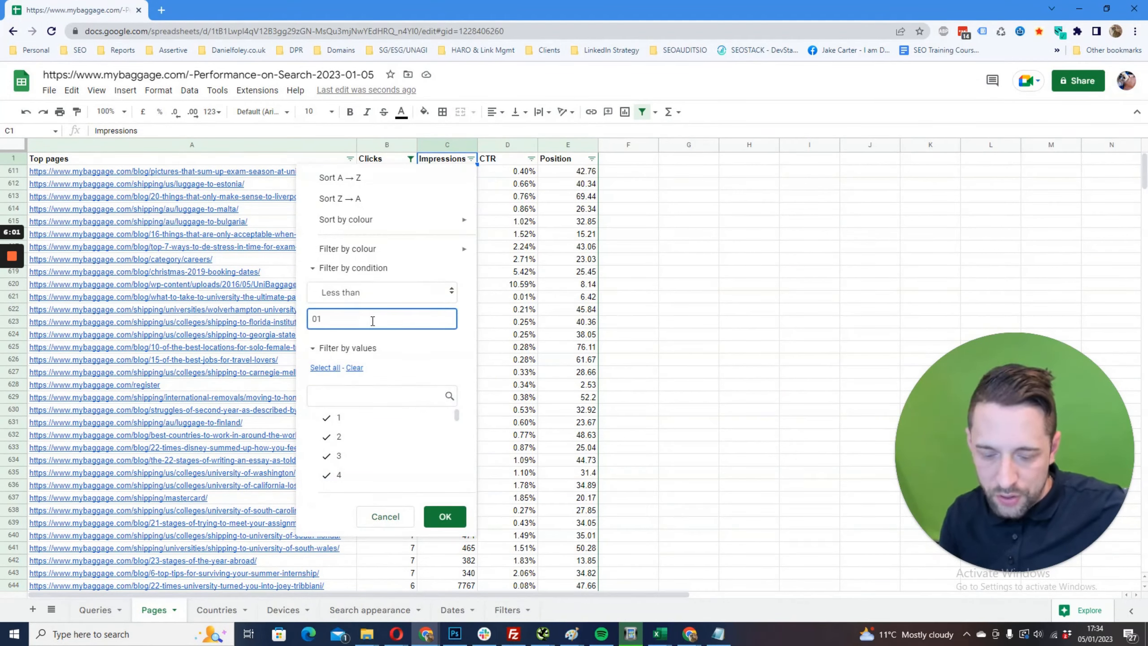
pyautogui.press('Escape')
# Filter the Impressions column by condition to show only values less than 100
pyautogui.click(471, 159)
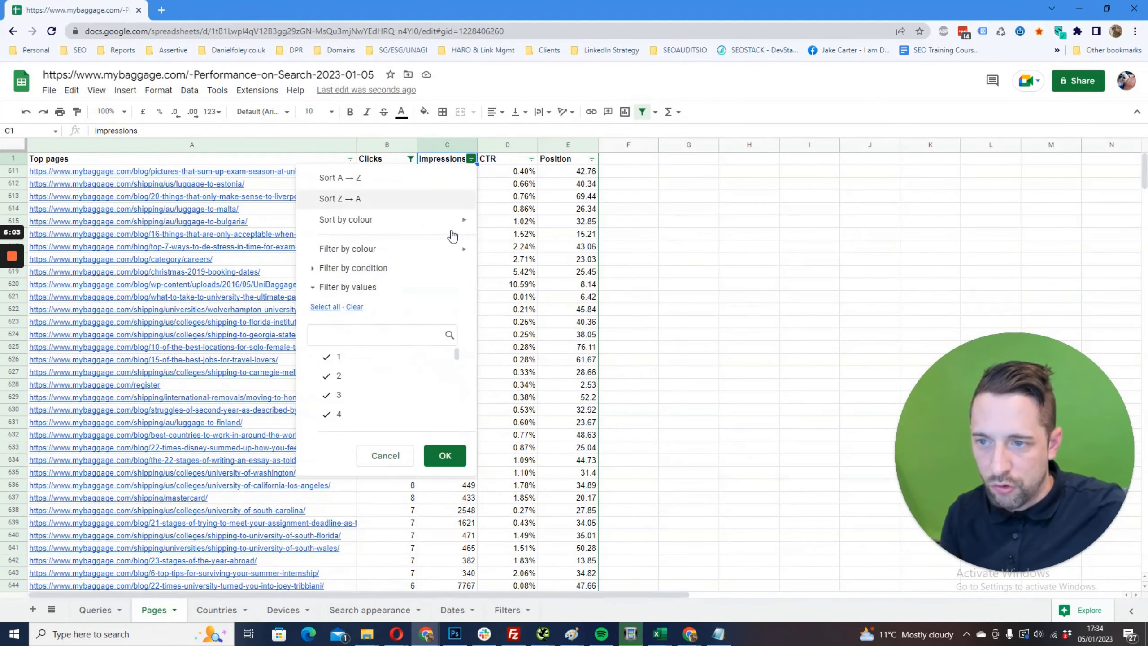
pyautogui.click(343, 270)
pyautogui.click(363, 297)
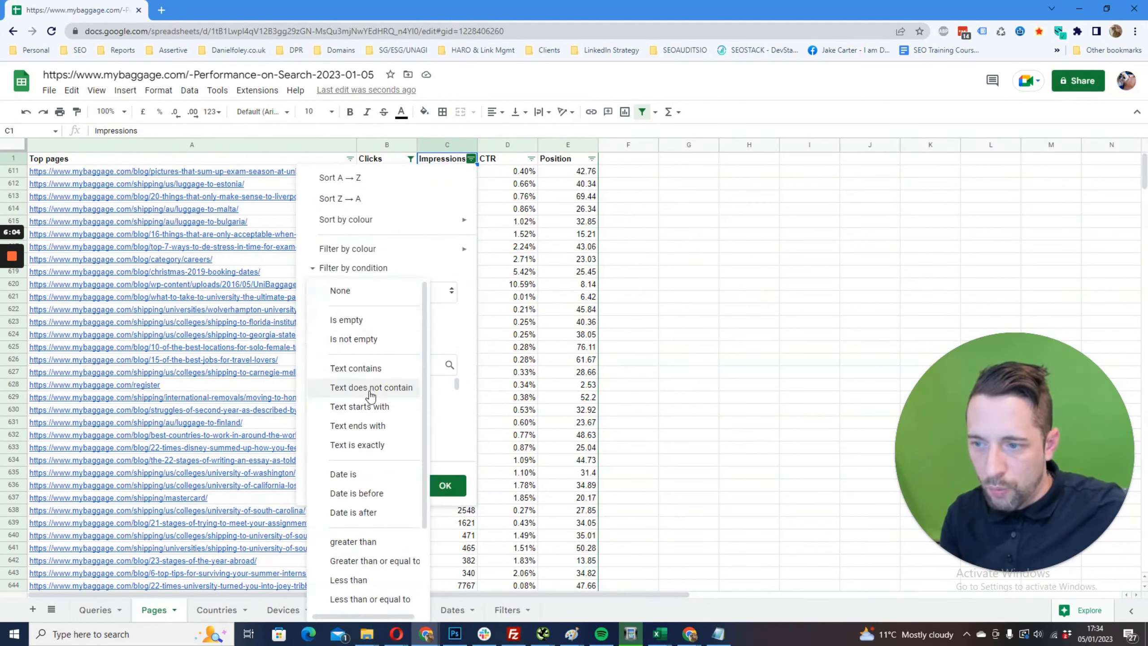
pyautogui.scroll(-3, 376, 457)
pyautogui.click(374, 481)
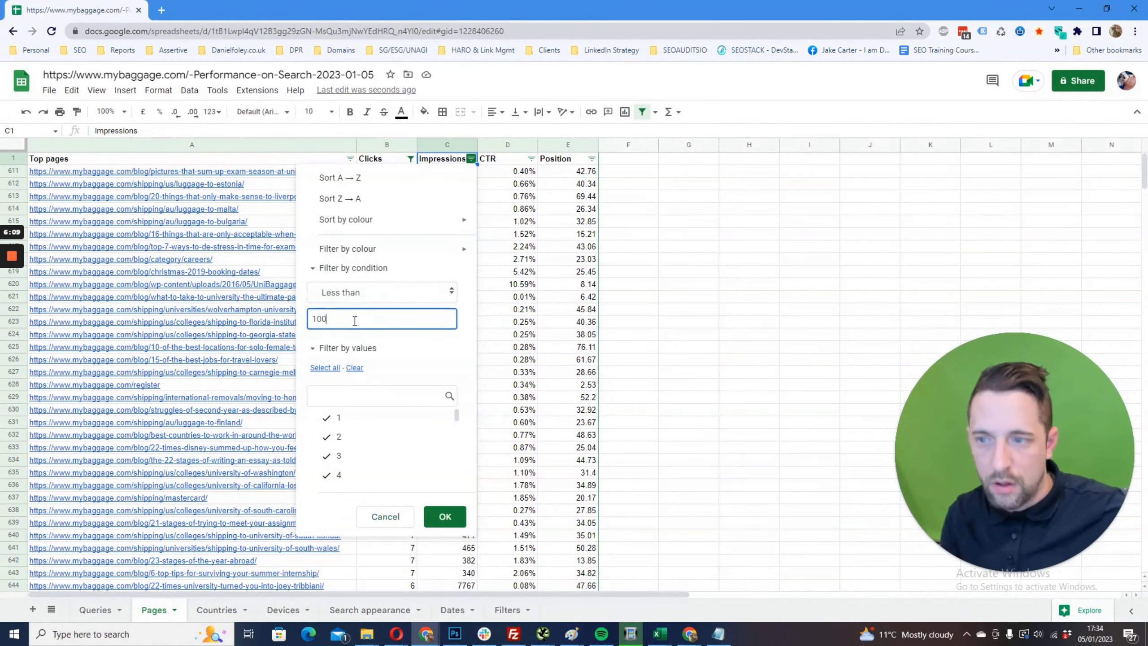
pyautogui.click(442, 515)
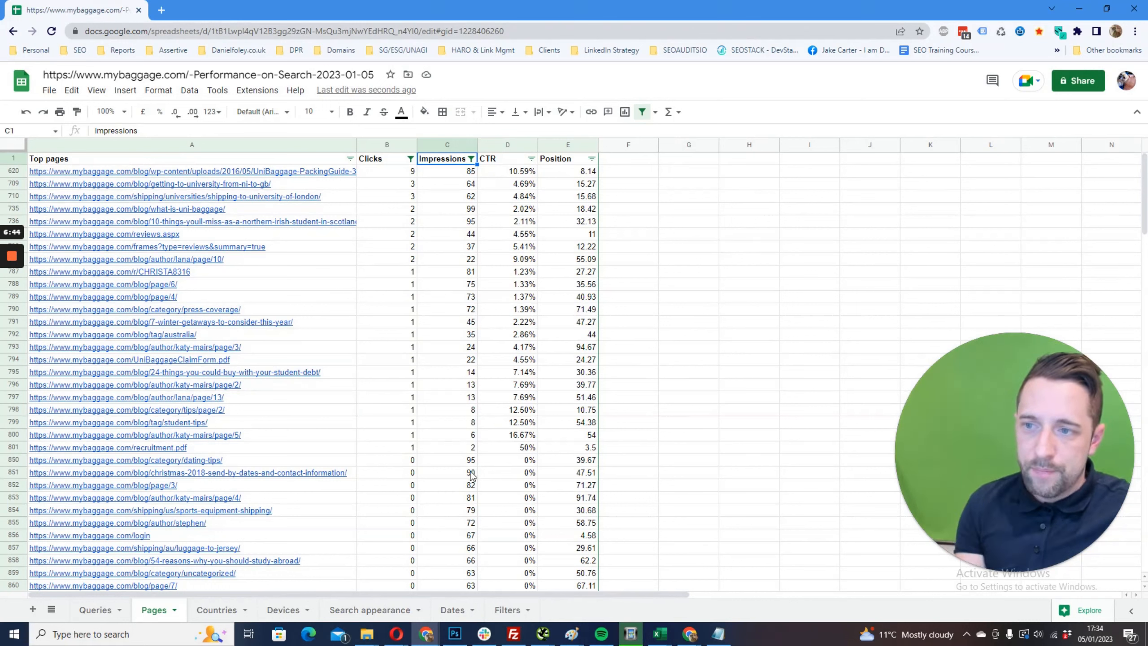
# Add the header "Posted Date" in cell F1 and make it bold
pyautogui.click(632, 163)
pyautogui.press('capslock')
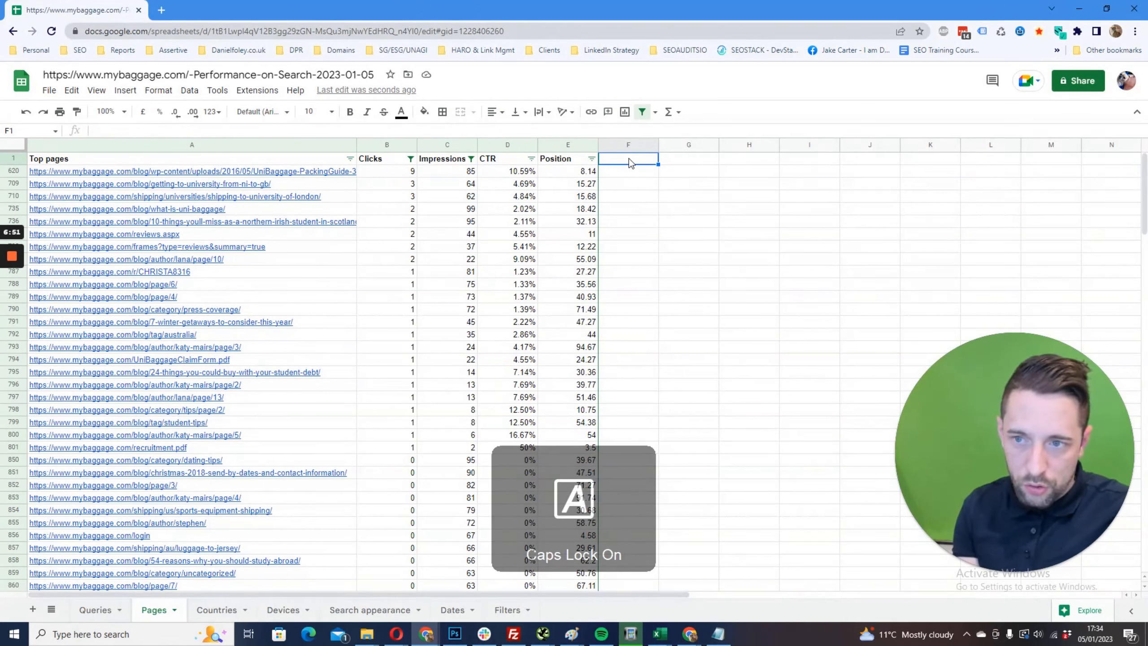
pyautogui.press('capslock')
pyautogui.write('Posted')
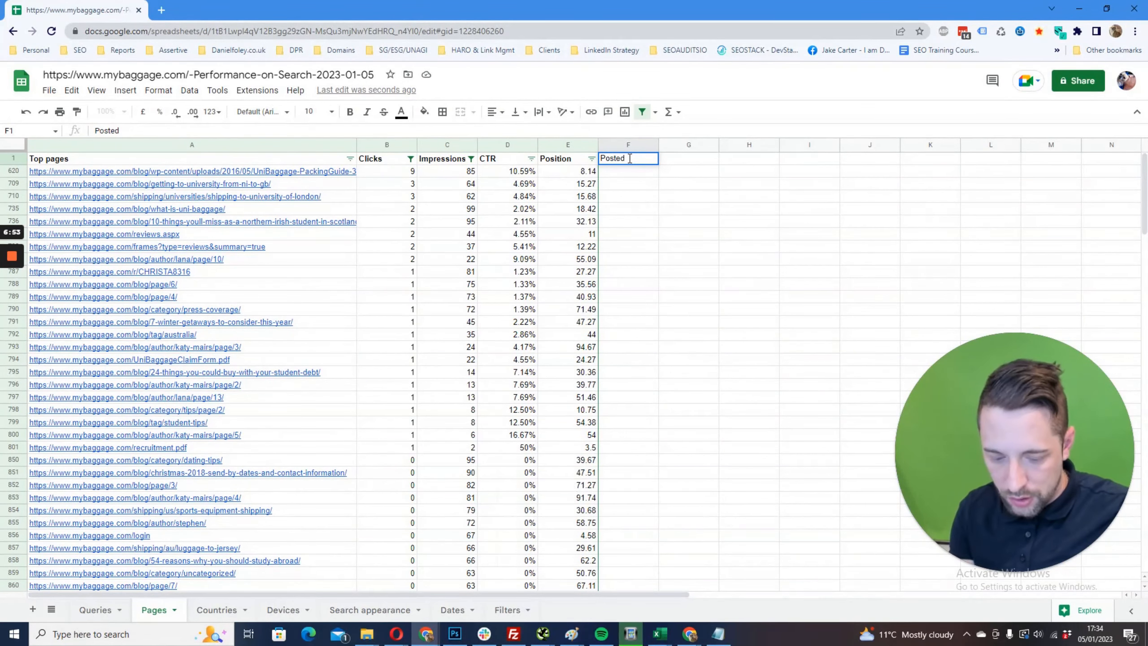
pyautogui.press('capslock')
pyautogui.write('D')
pyautogui.press('capslock')
pyautogui.write('ate')
pyautogui.press('Return')
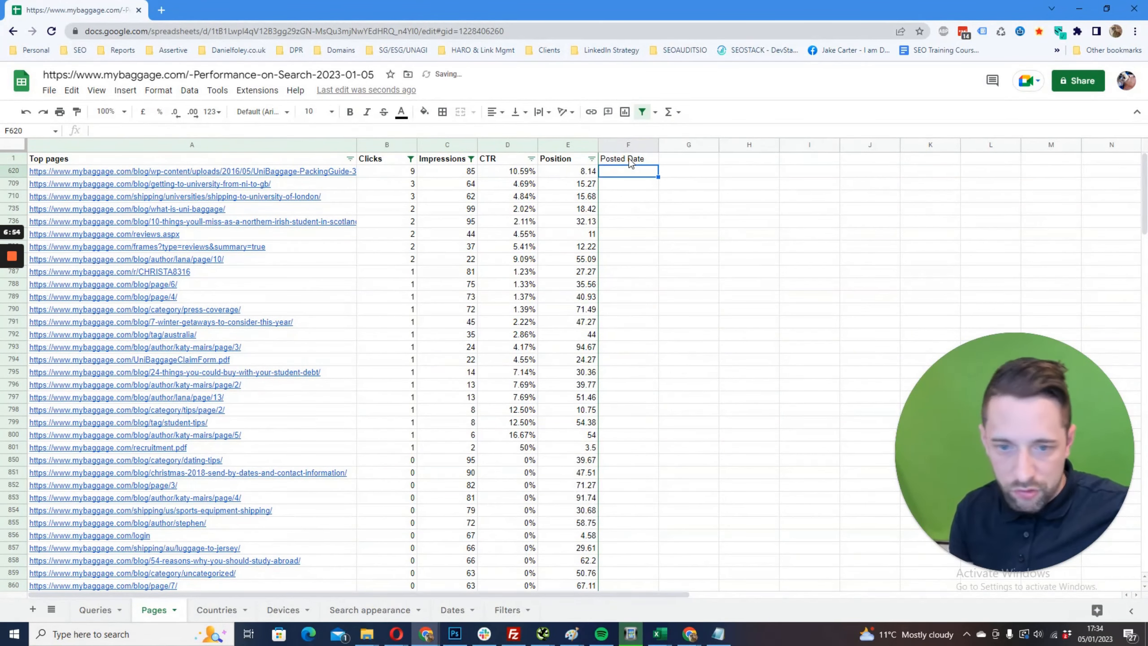
pyautogui.click(630, 159)
pyautogui.hotkey('ctrl', 'b')
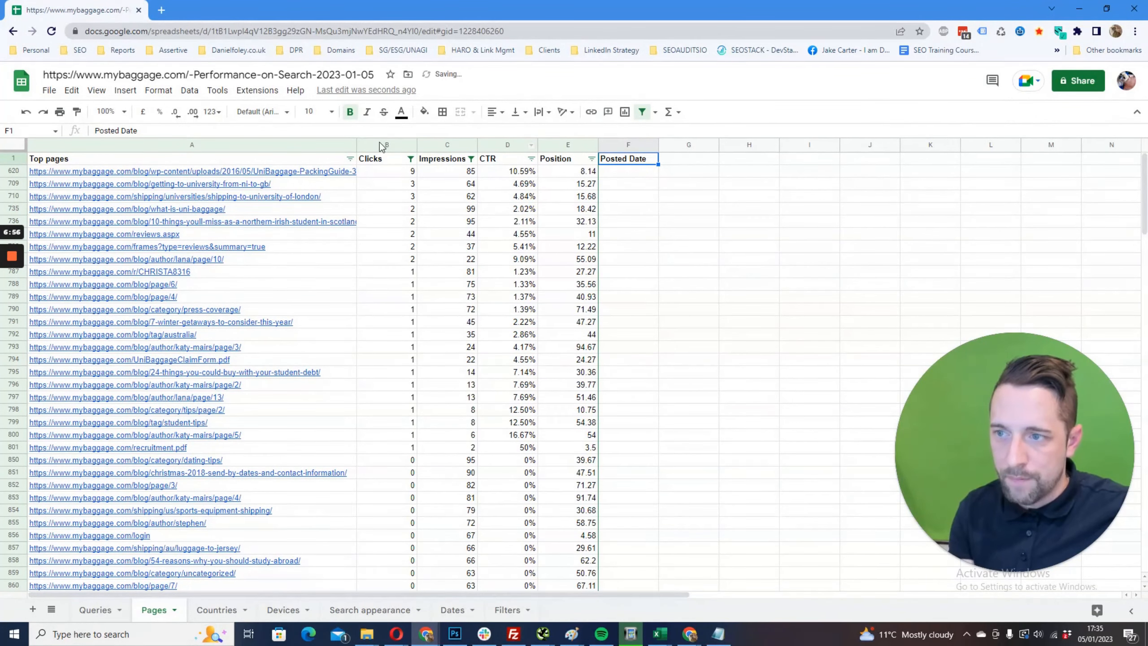
# Centre-align the contents of columns B to F, from Clicks through Posted Date
pyautogui.moveTo(383, 145); pyautogui.dragTo(628, 144)
pyautogui.click(495, 112)
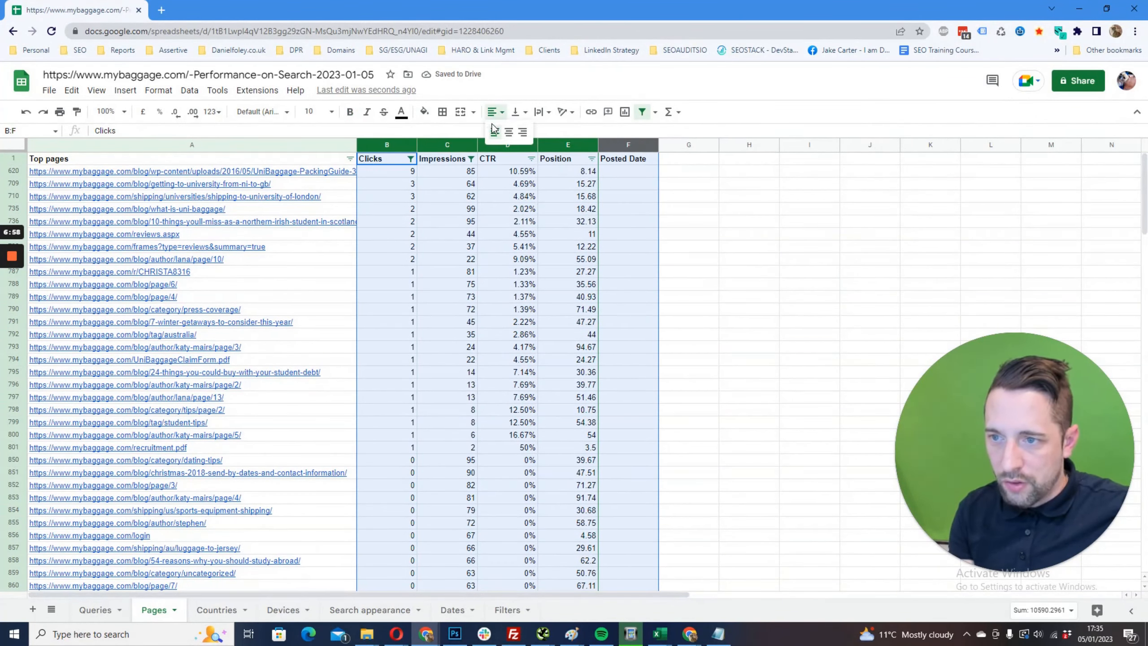
pyautogui.click(509, 132)
pyautogui.click(696, 257)
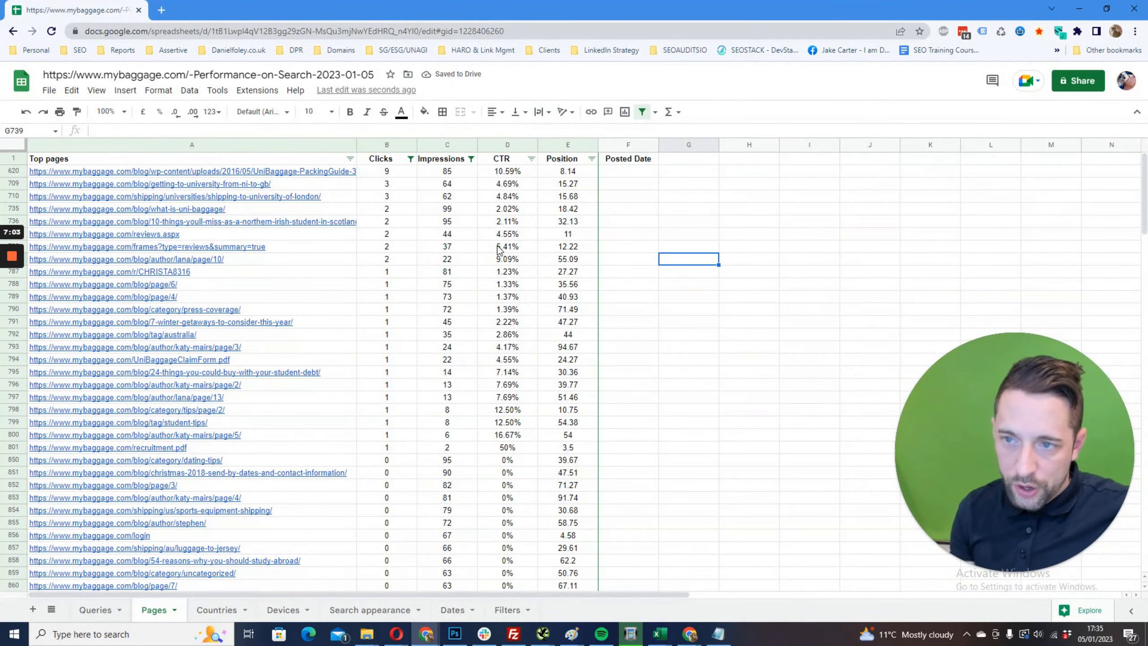
# Replace the full page list with a copy of only the filtered rows, removing the filter and pasting the copy from cell A1
pyautogui.hotkey('ctrl', 'a')
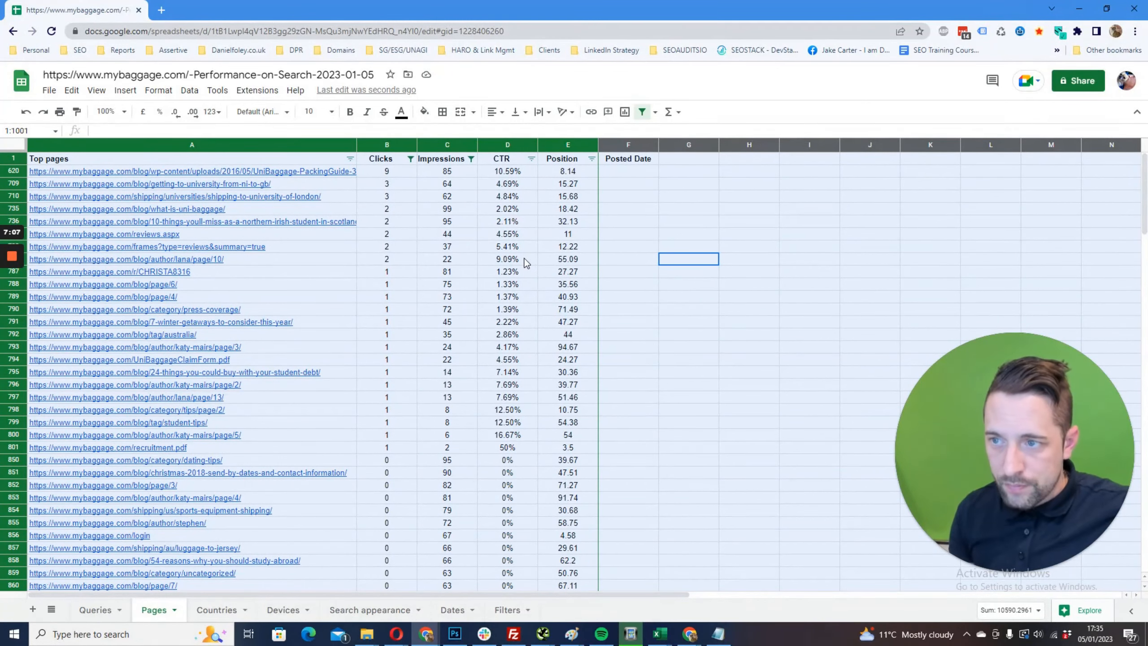
pyautogui.click(189, 92)
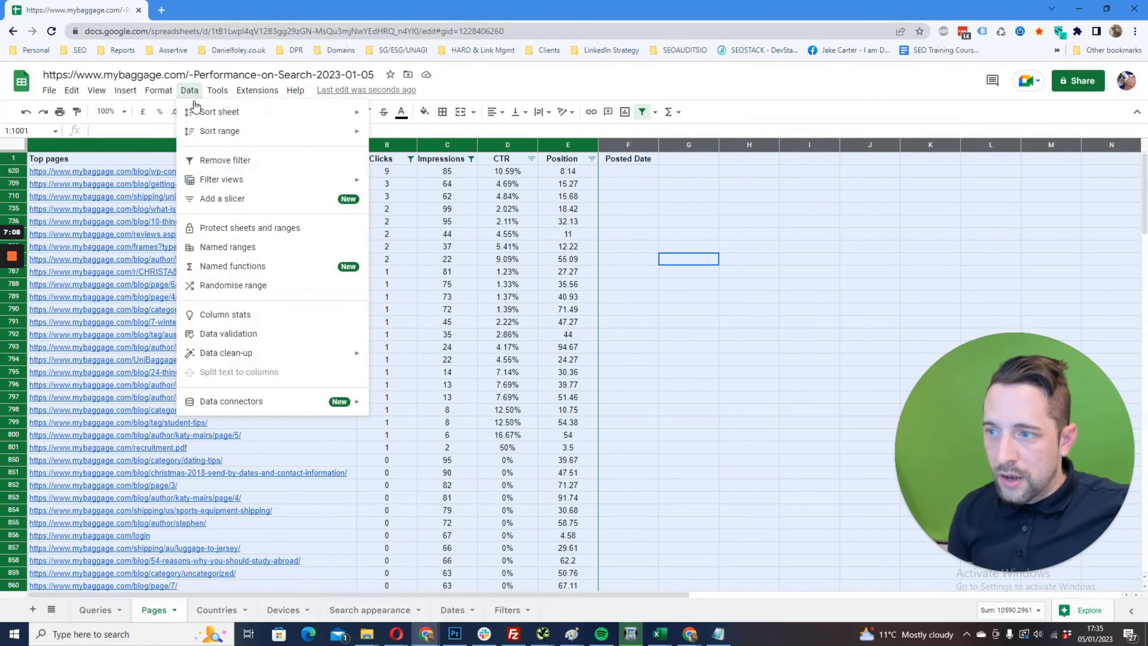
pyautogui.click(226, 161)
pyautogui.press('Delete')
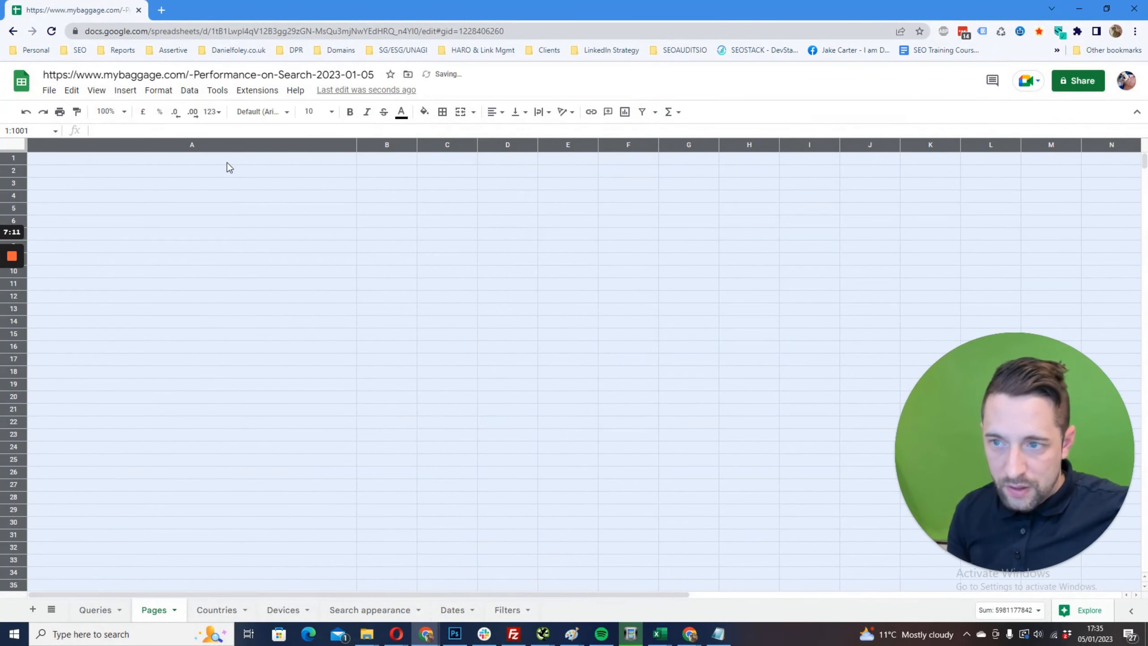
pyautogui.click(84, 159)
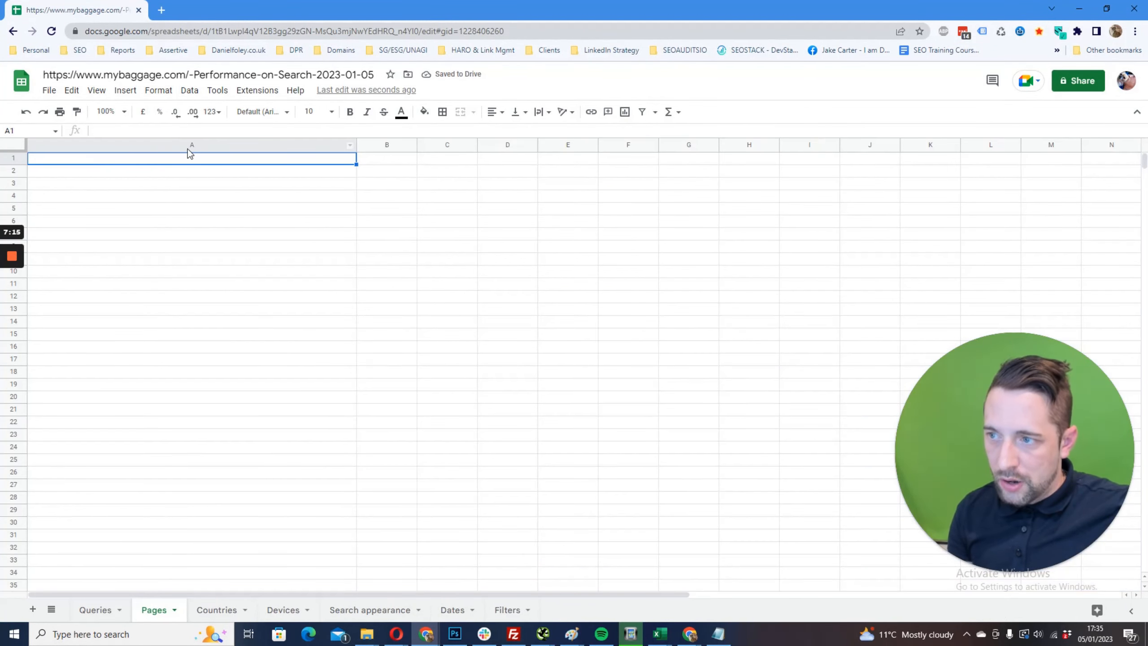
pyautogui.hotkey('ctrl', 'v')
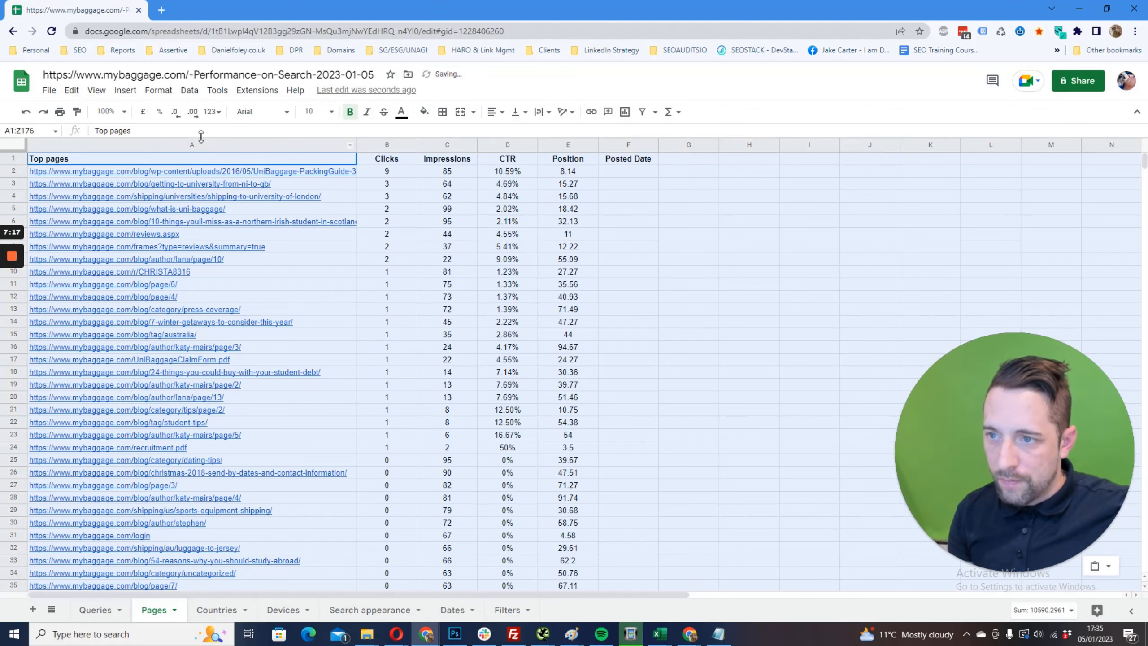
# Create a new filter over the pasted rows, including the Posted Date column
pyautogui.click(189, 91)
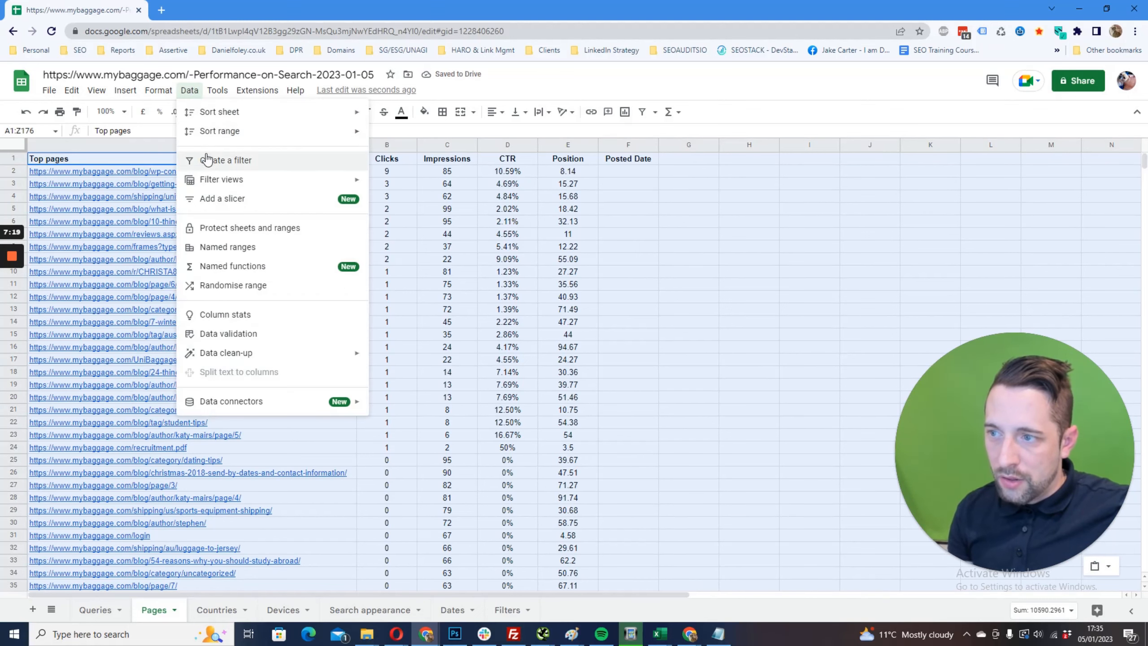
pyautogui.click(217, 160)
pyautogui.click(507, 221)
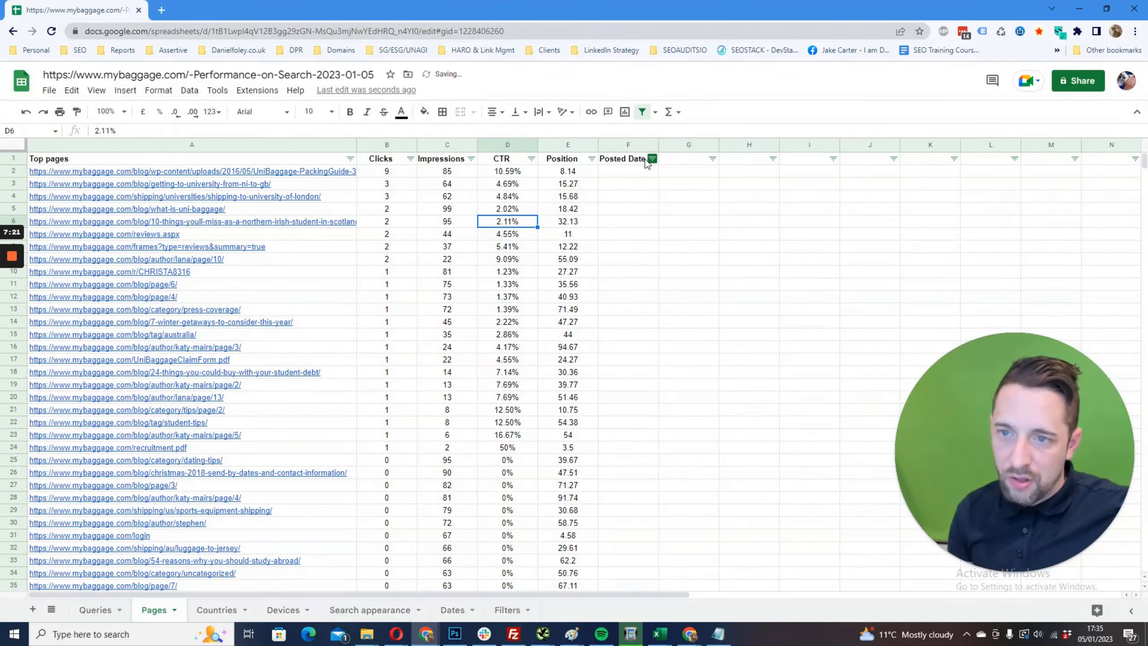
pyautogui.click(632, 158)
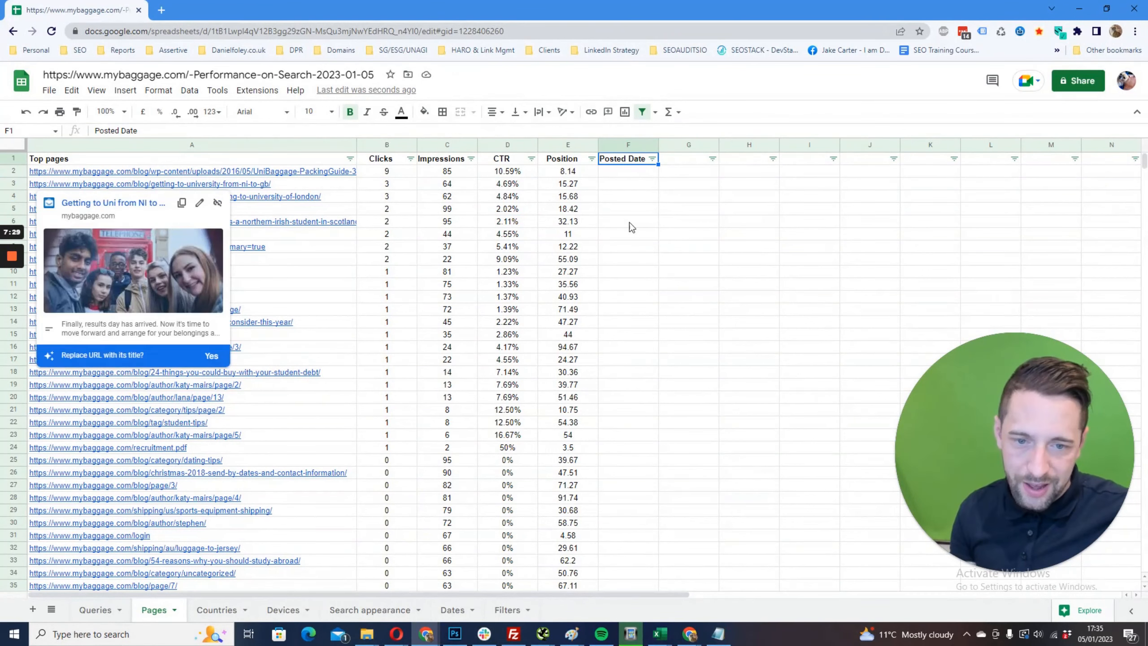
pyautogui.click(614, 183)
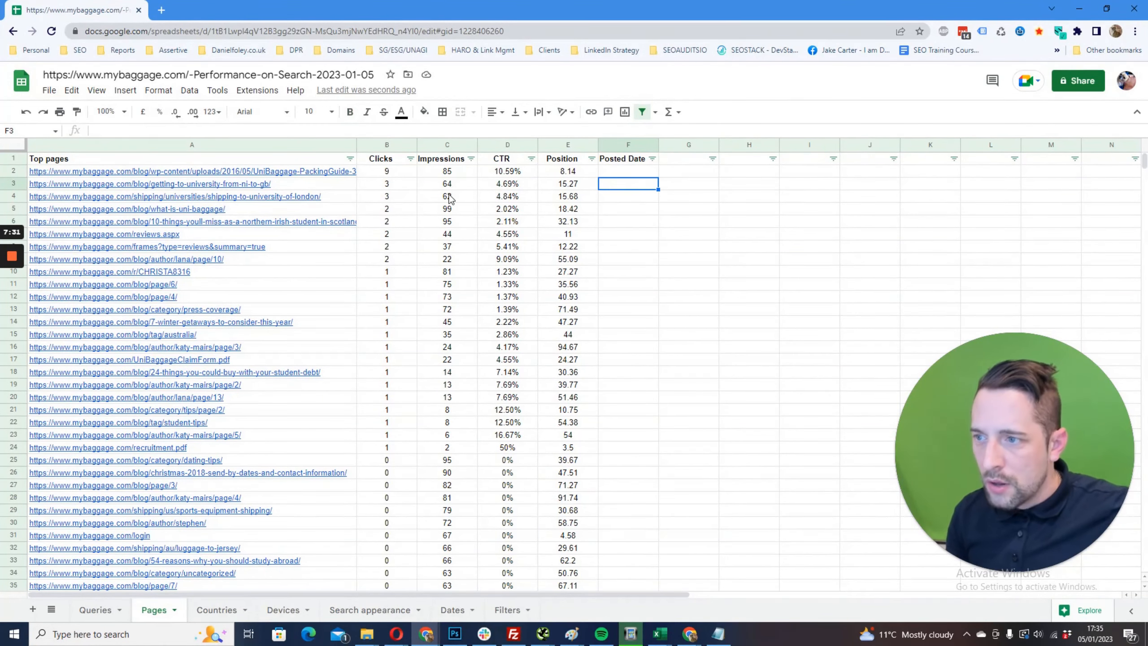
pyautogui.scroll(-1, 253, 281)
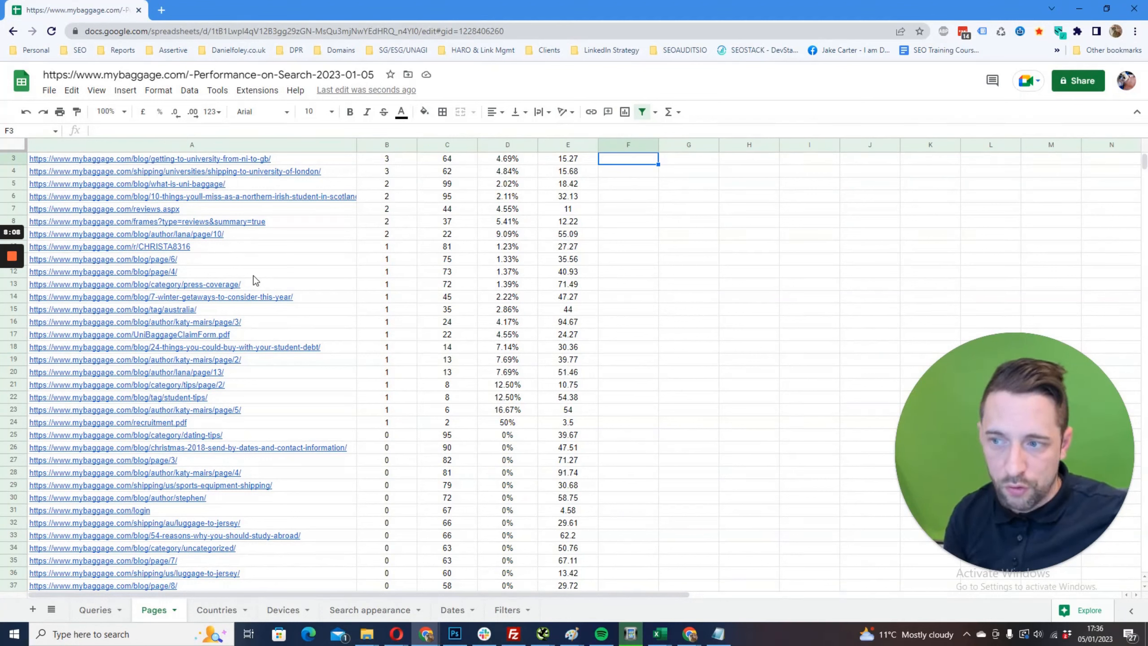
pyautogui.moveTo(256, 277)
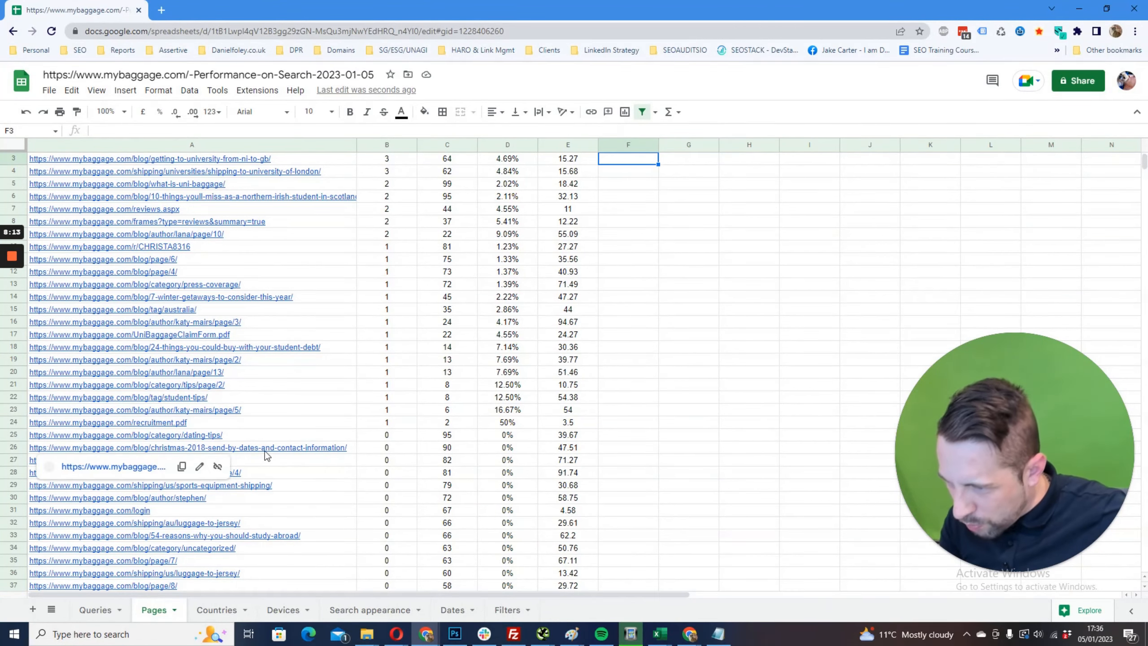
pyautogui.scroll(-1, 265, 452)
pyautogui.scroll(2, 267, 446)
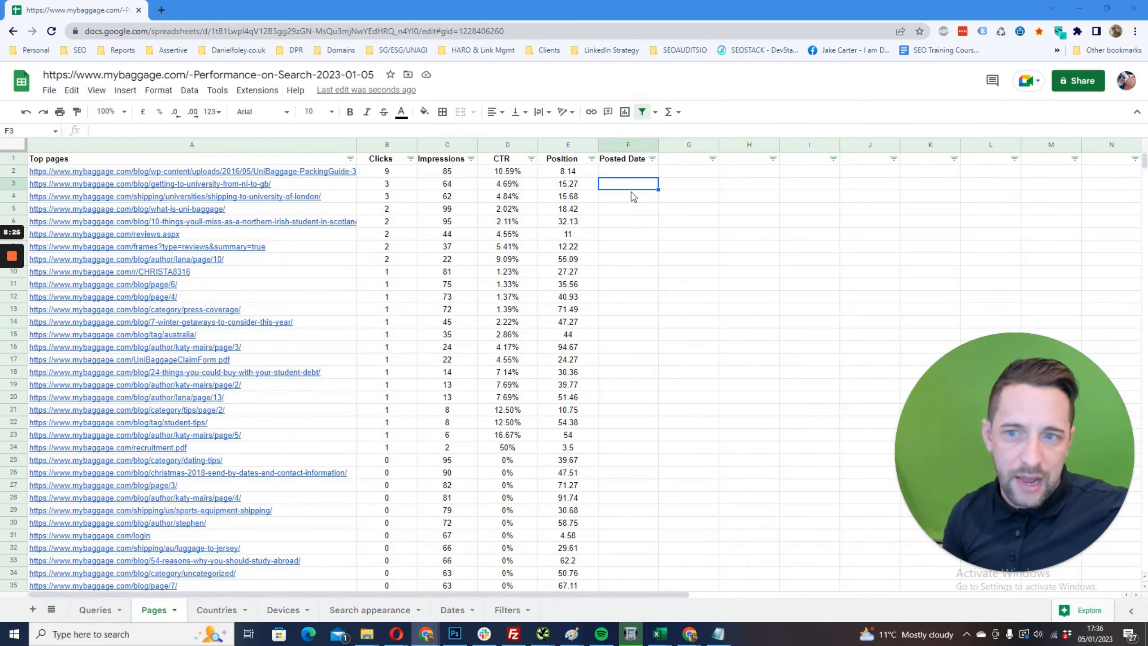
# Try to open the spreadsheet's Apps Script editor, and return to the sheet
pyautogui.click(257, 91)
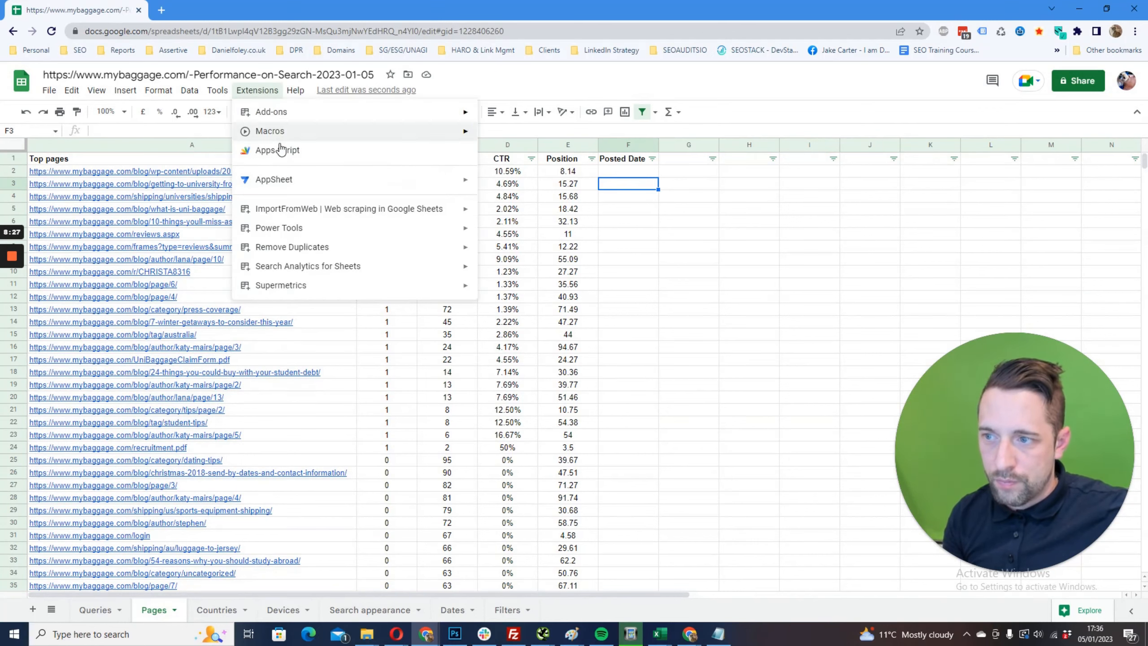
pyautogui.click(290, 149)
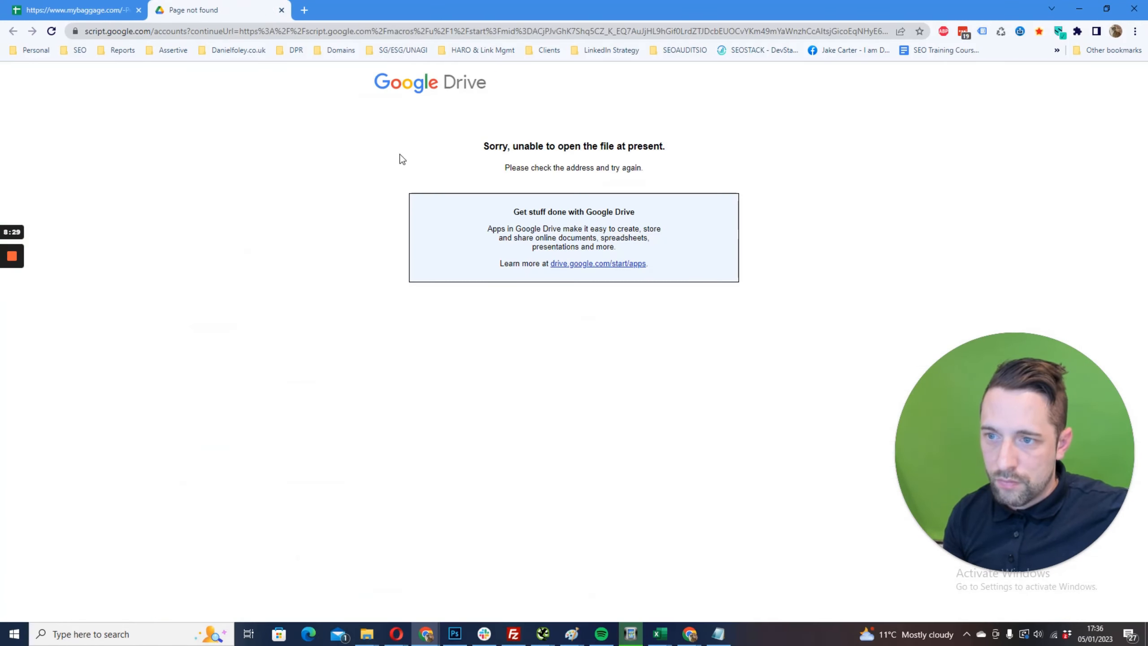
pyautogui.click(64, 11)
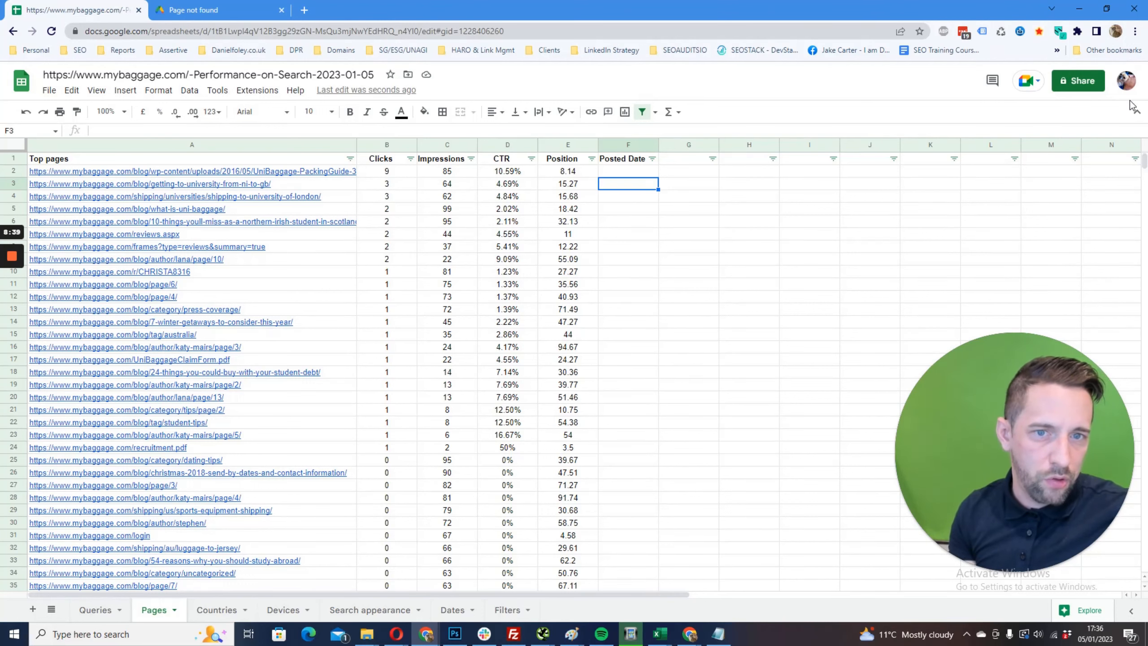
# Share the spreadsheet so that anyone with the link has Editor access, and copy its link
pyautogui.click(1078, 80)
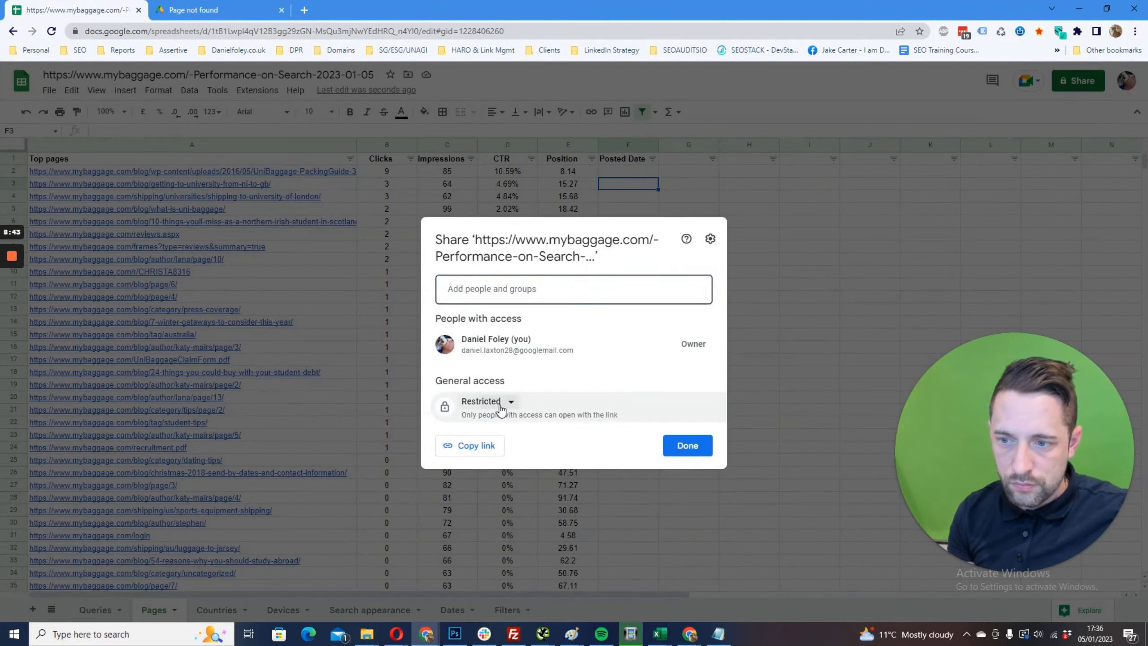
pyautogui.click(500, 407)
pyautogui.click(502, 459)
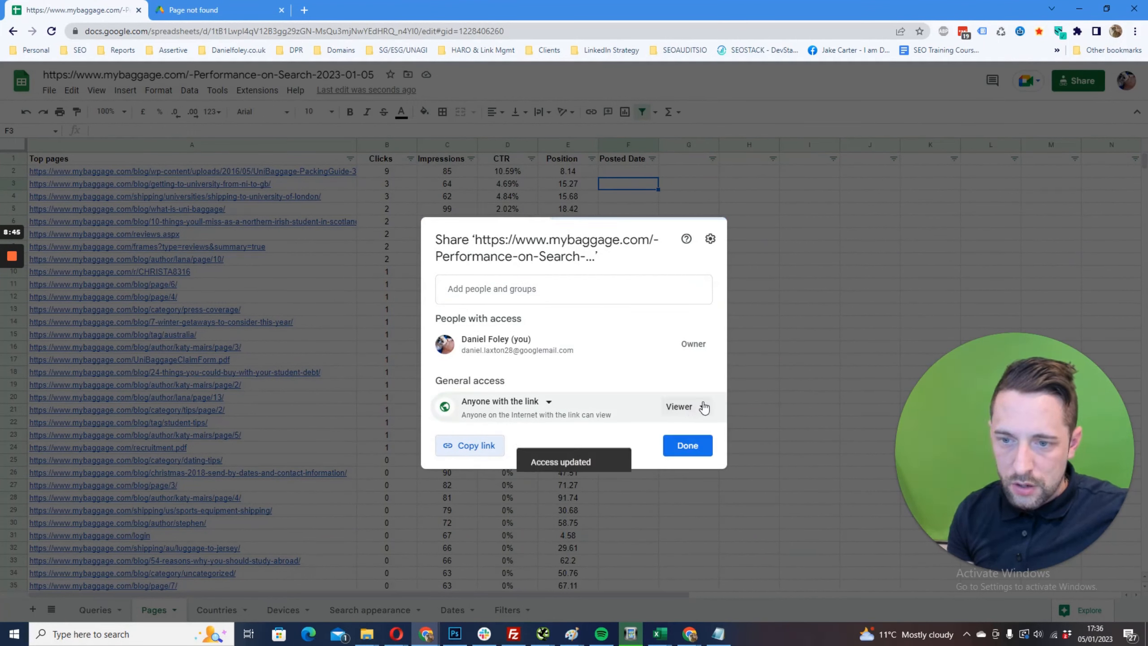
pyautogui.click(703, 407)
pyautogui.click(708, 509)
pyautogui.click(460, 454)
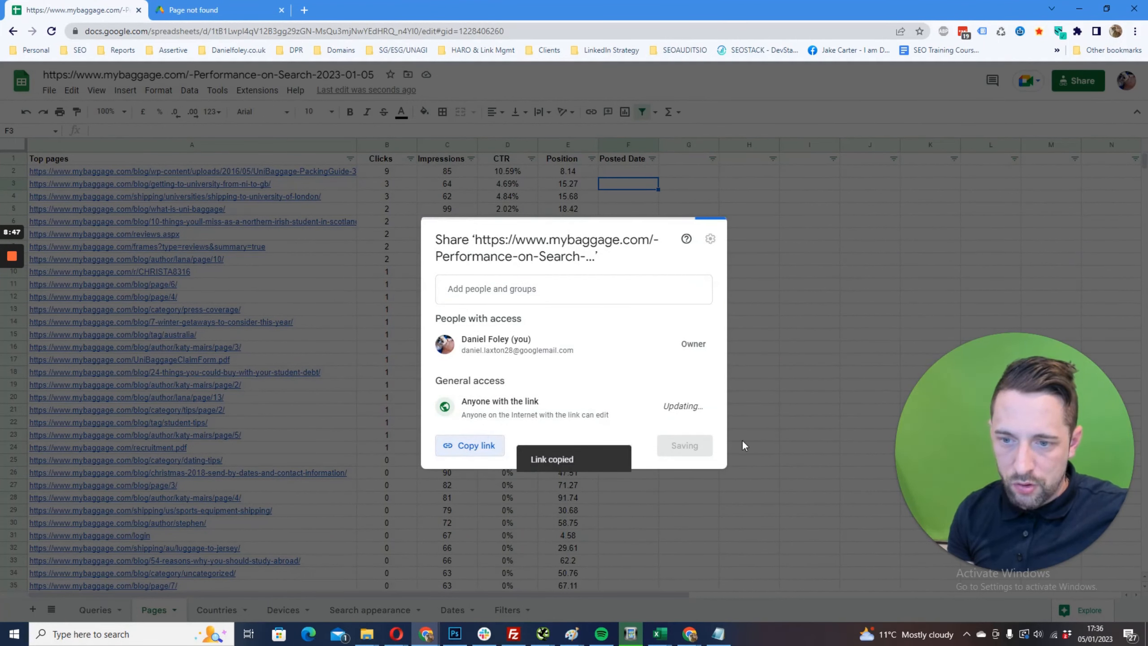
pyautogui.click(683, 446)
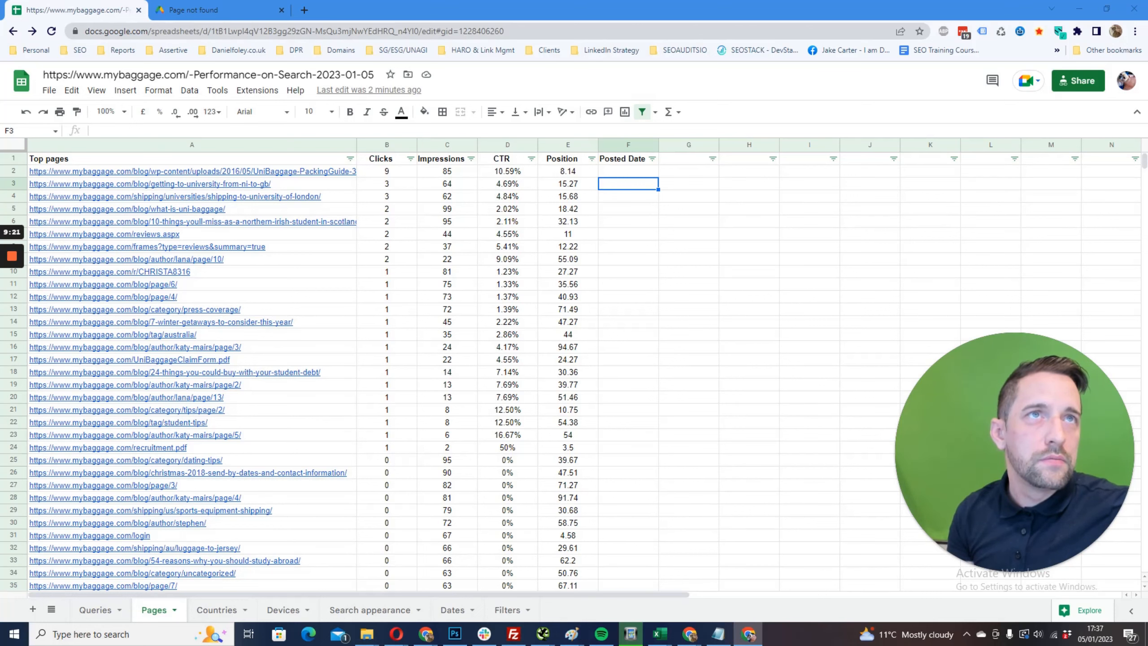
# Switch to the browser window with the untitled Apps Script project and rename the project "HTTP Status"
pyautogui.moveTo(1147, 98); pyautogui.dragTo(644, 74)
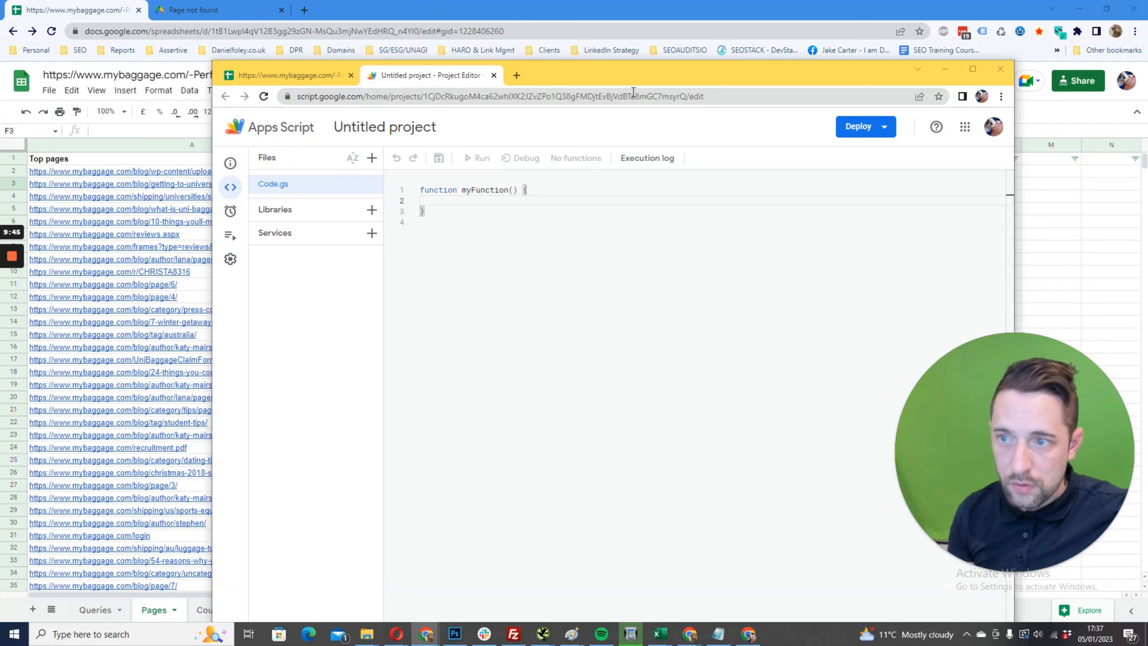
pyautogui.click(516, 74)
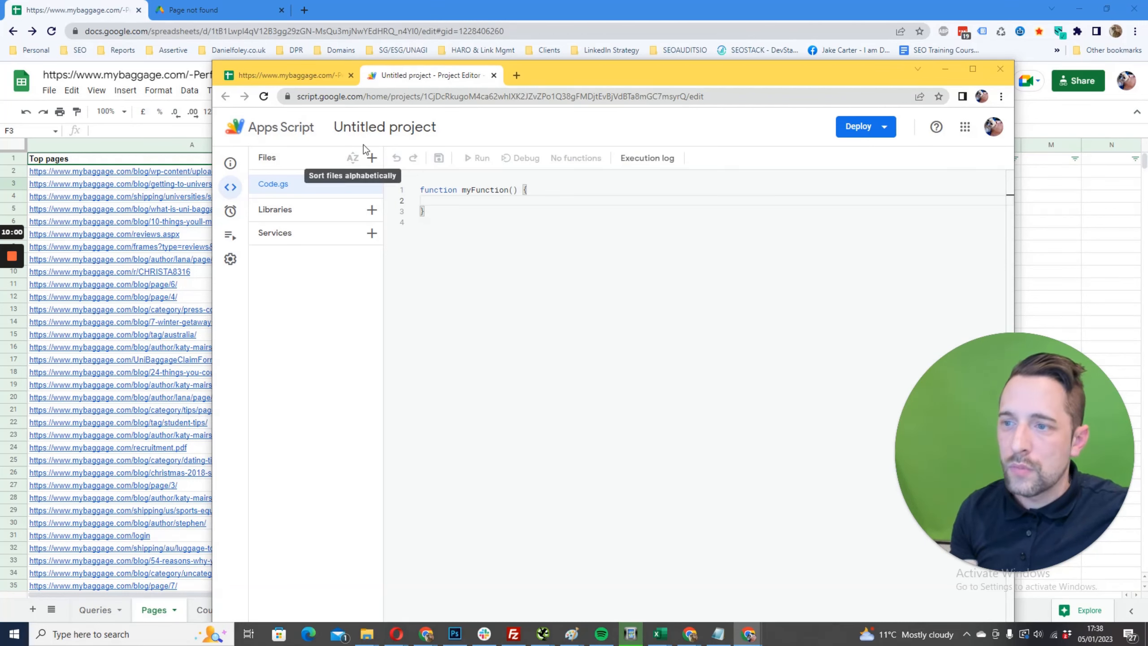
pyautogui.click(381, 127)
pyautogui.press('capslock')
pyautogui.write('HTTP S')
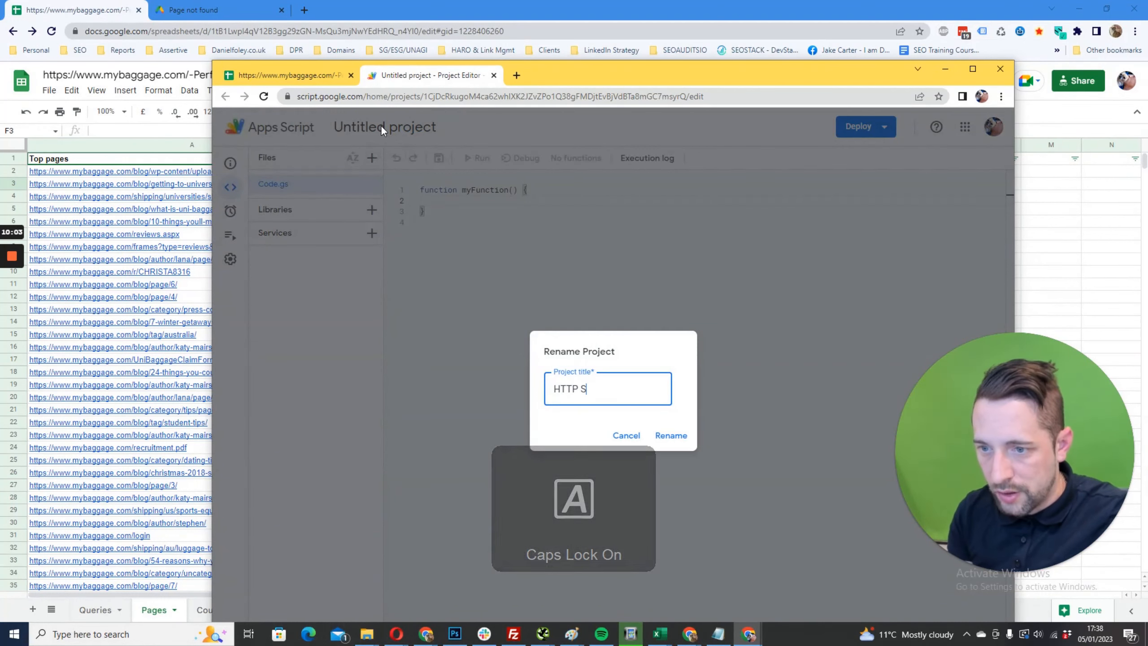
pyautogui.press('capslock')
pyautogui.write('tatus')
pyautogui.press('Return')
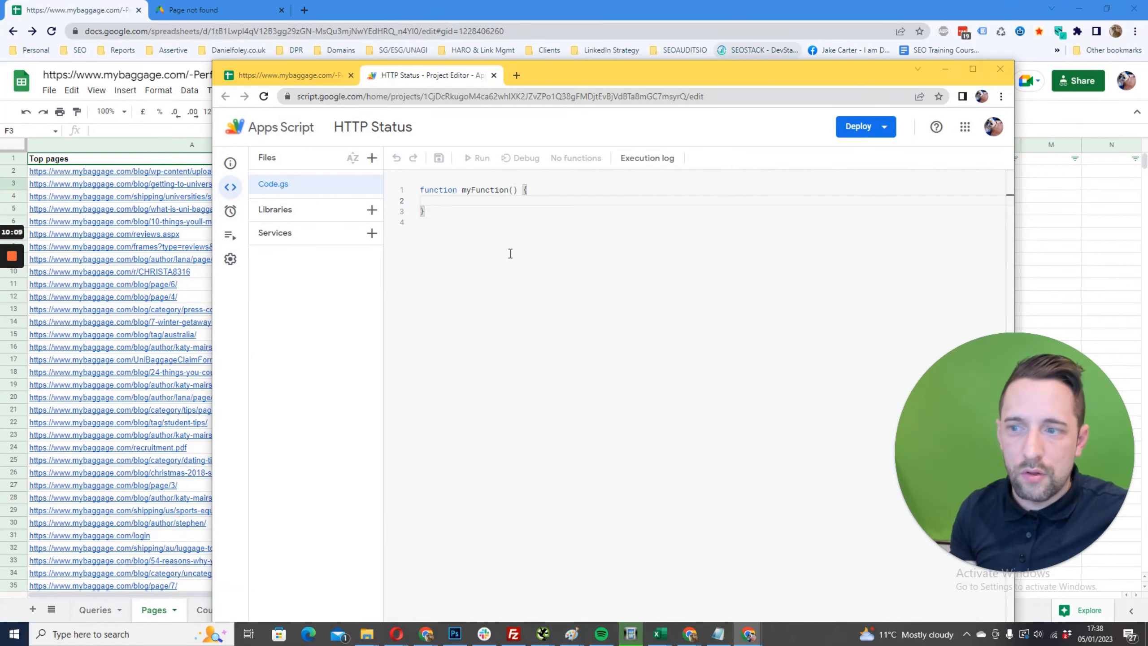
# Replace the default code in Code.gs with the copied httpstatuscode(url) function and save the project
pyautogui.click(510, 223)
pyautogui.hotkey('ctrl', 'a')
pyautogui.hotkey('ctrl', 'v')
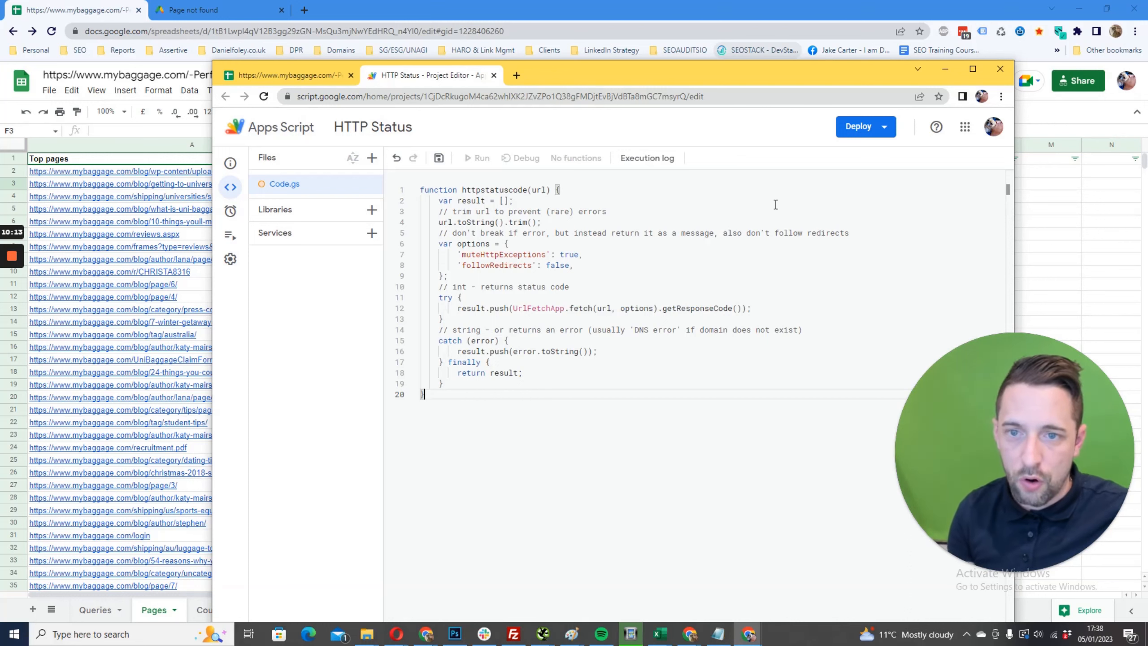
pyautogui.click(440, 159)
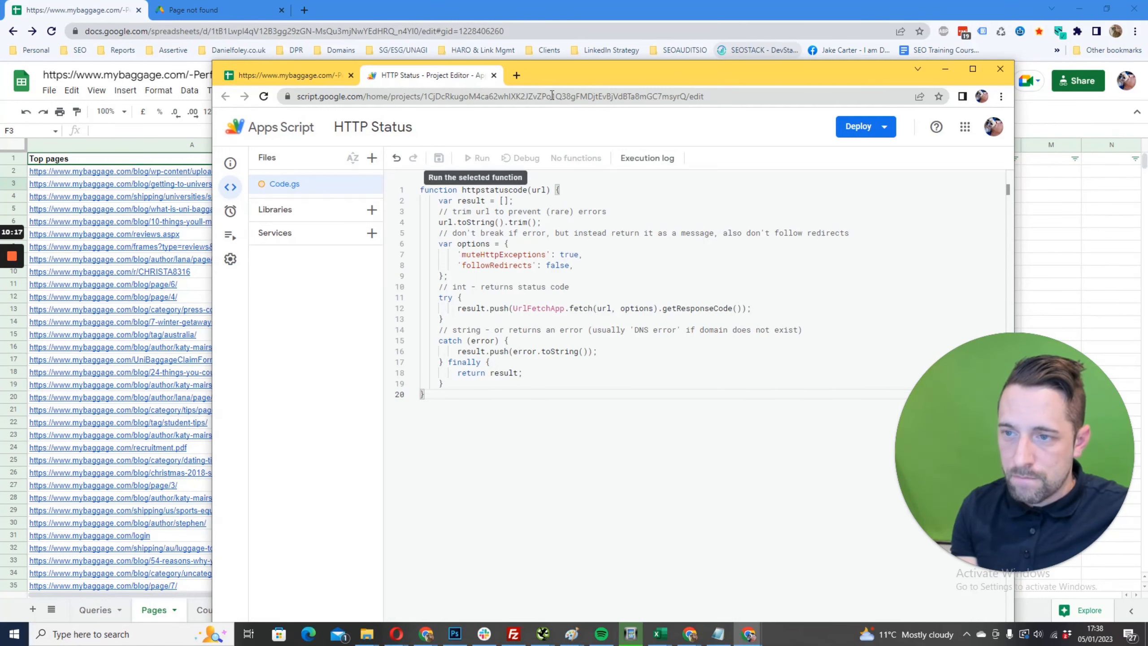
# Run the httpstatuscode function and review the permissions the project requires
pyautogui.moveTo(578, 72); pyautogui.dragTo(441, 38)
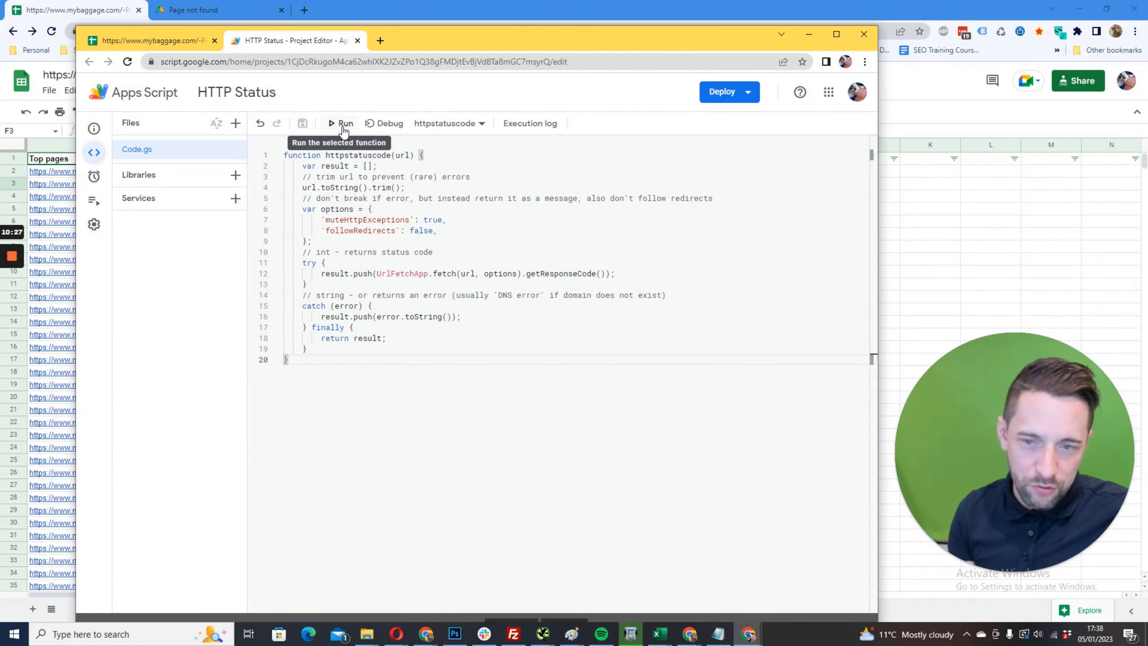
pyautogui.click(344, 130)
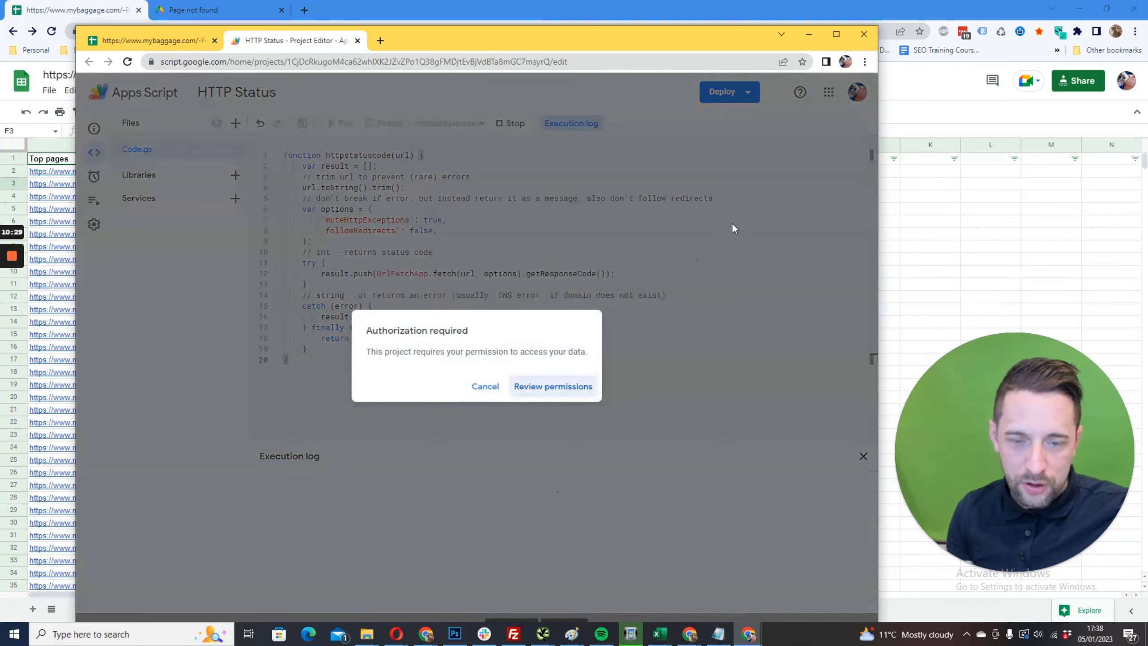
pyautogui.click(569, 388)
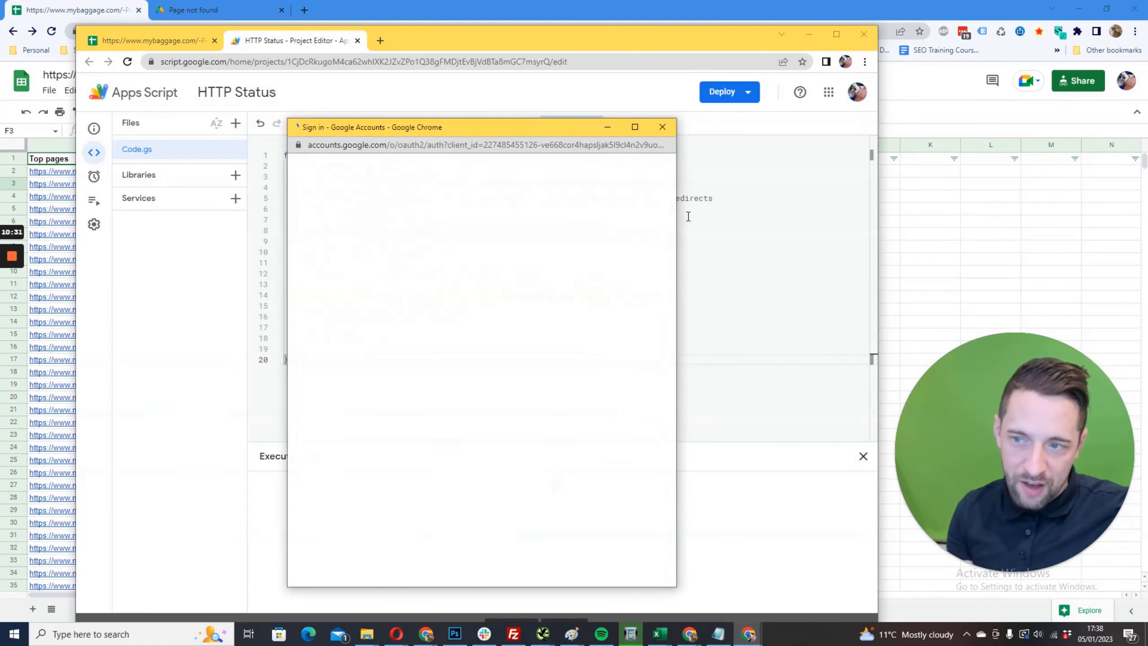
pyautogui.moveTo(542, 127); pyautogui.dragTo(1147, 130)
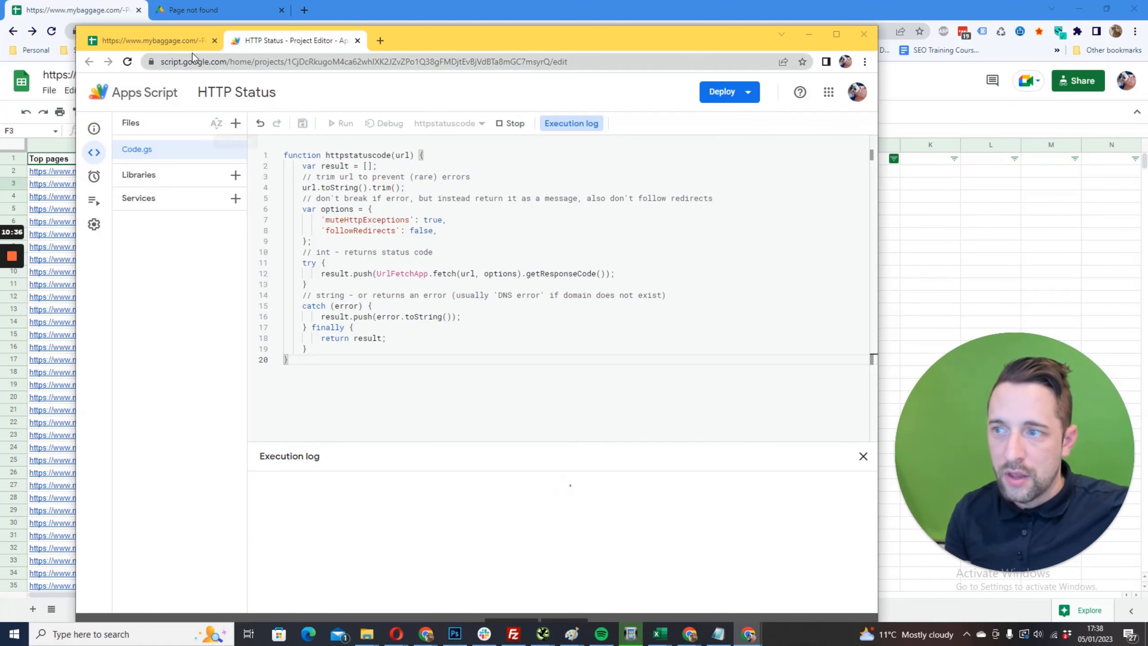
pyautogui.moveTo(1147, 136)
pyautogui.mouseDown()
pyautogui.moveTo(699, 146)
pyautogui.moveTo(585, 135)
pyautogui.moveTo(1147, 122)
pyautogui.mouseUp()
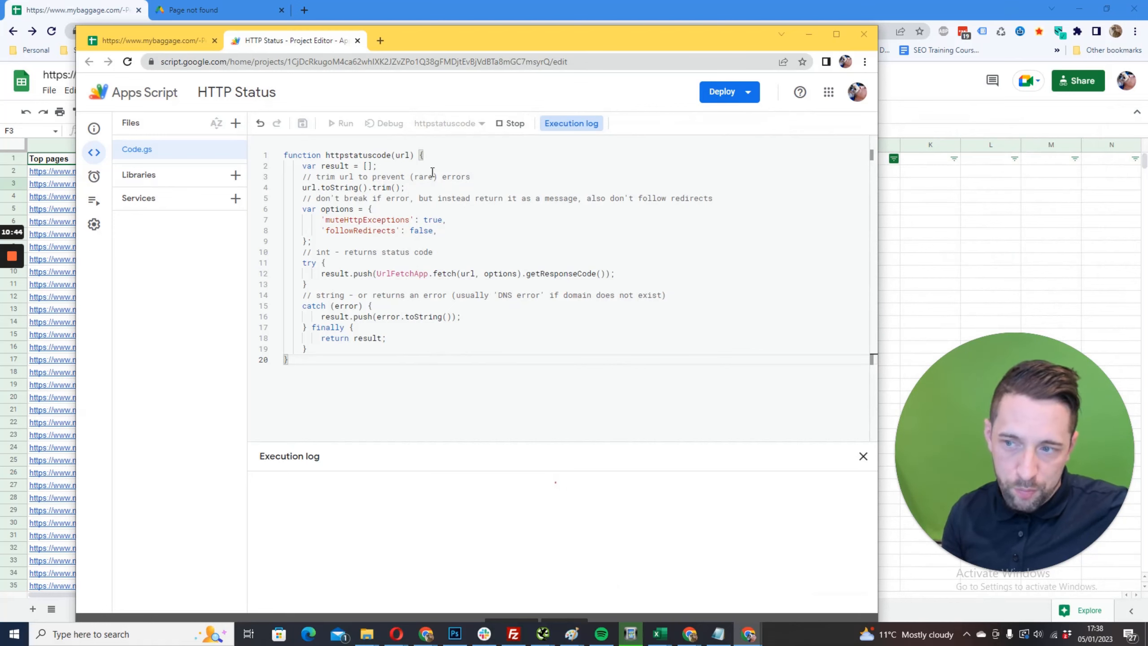
# Return to the spreadsheet, add the header "HTTP Status Code" in cell G1 and widen column G
pyautogui.click(173, 40)
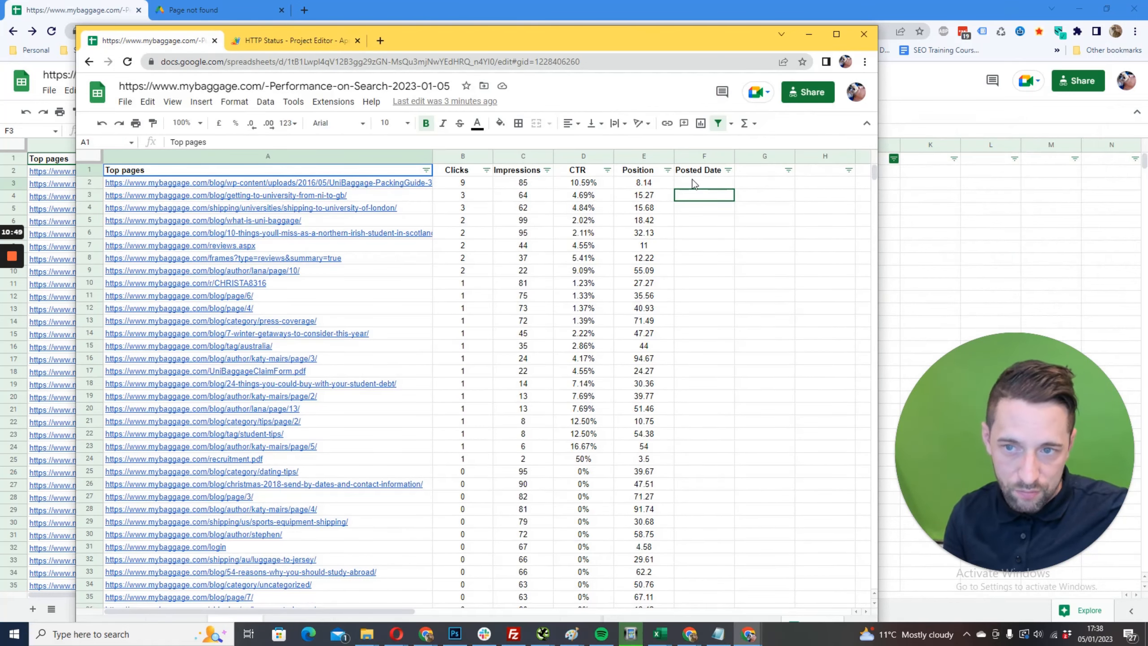
pyautogui.click(755, 171)
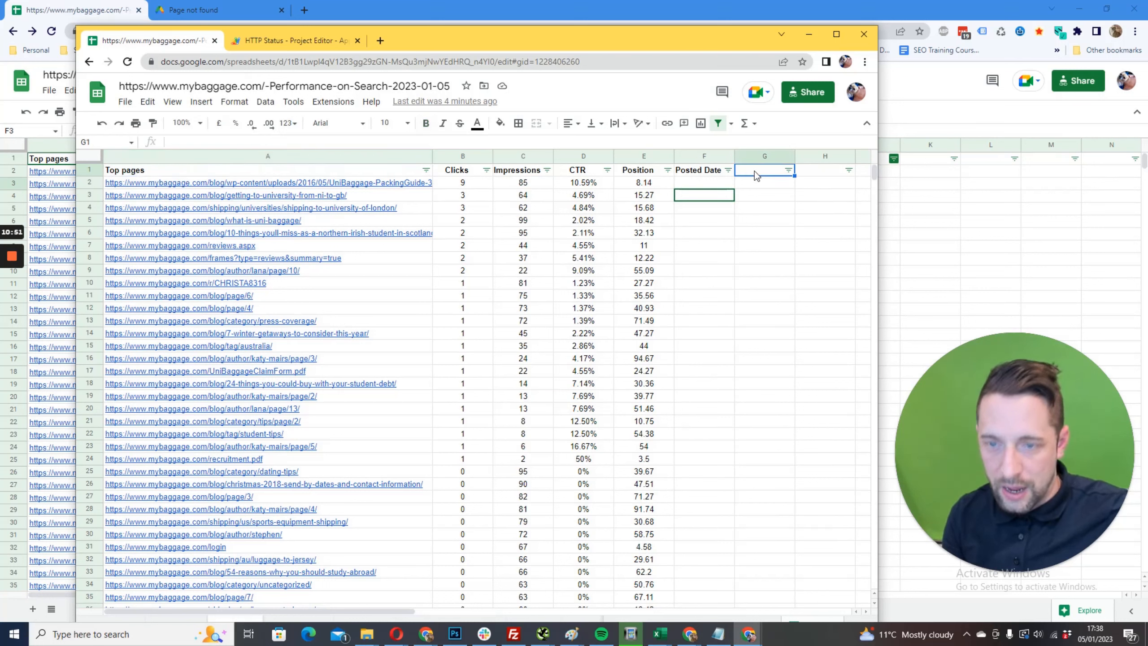
pyautogui.press('capslock')
pyautogui.write('HTT')
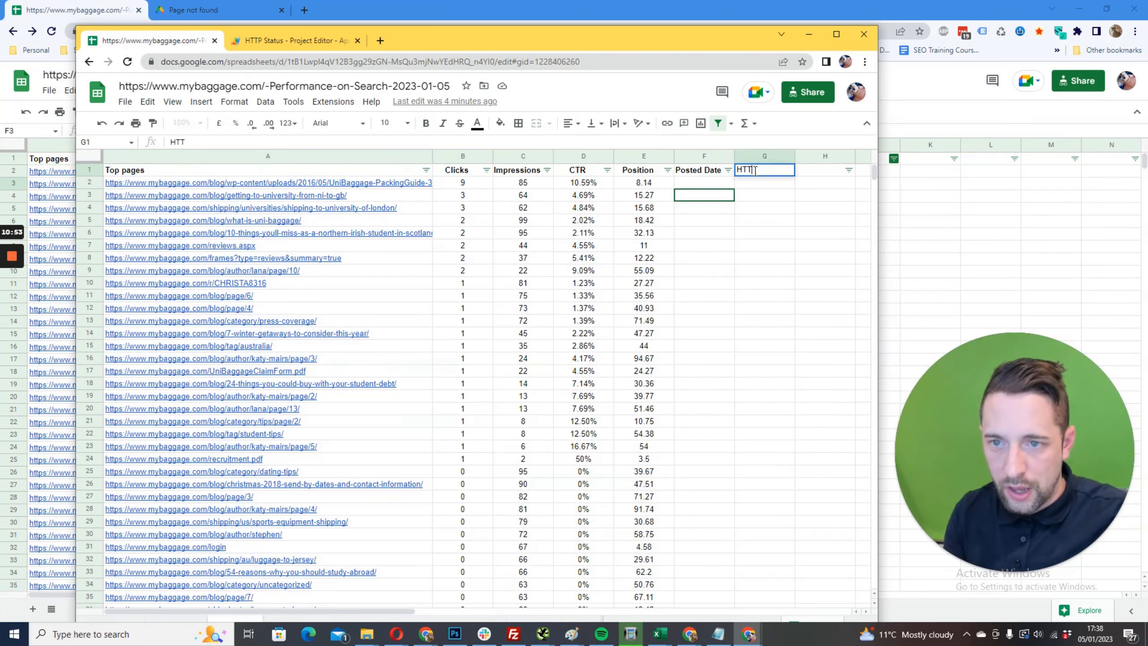
pyautogui.write('P S')
pyautogui.press('capslock')
pyautogui.write('tatus')
pyautogui.press('capslock')
pyautogui.write('C')
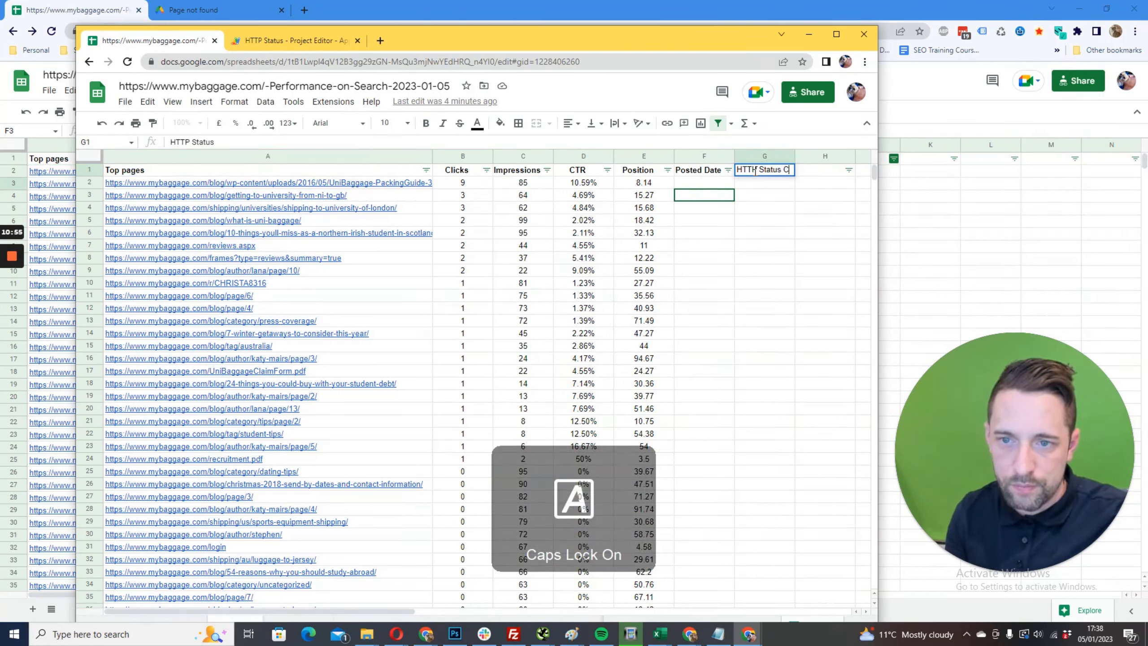
pyautogui.press('capslock')
pyautogui.write('ode')
pyautogui.press('Return')
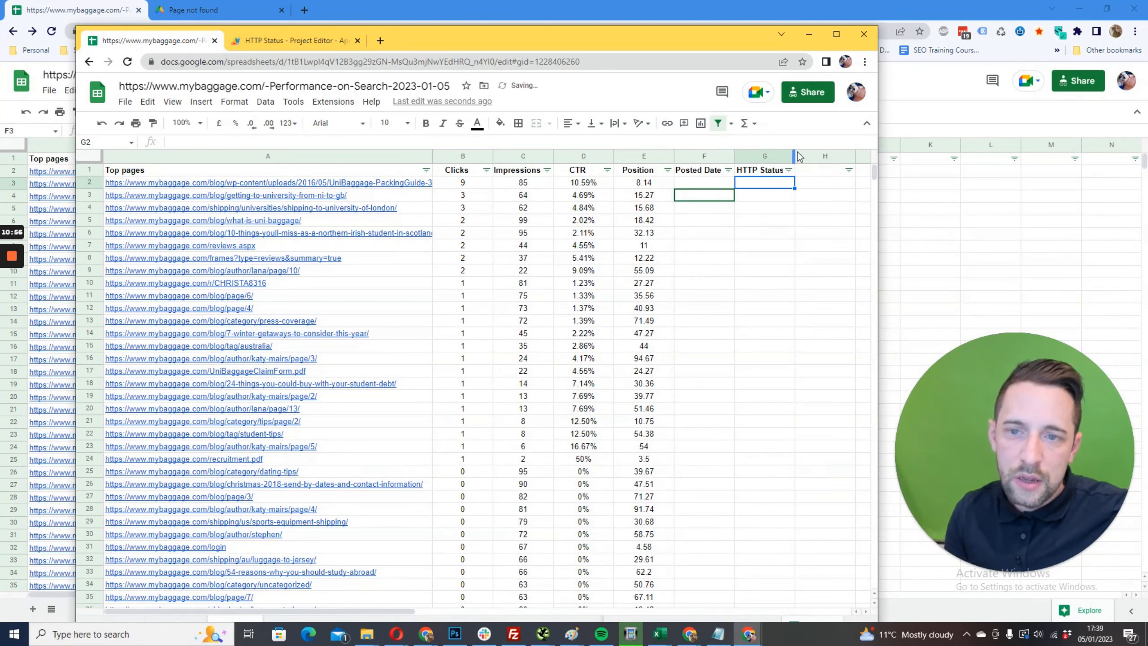
pyautogui.moveTo(795, 151); pyautogui.dragTo(810, 151)
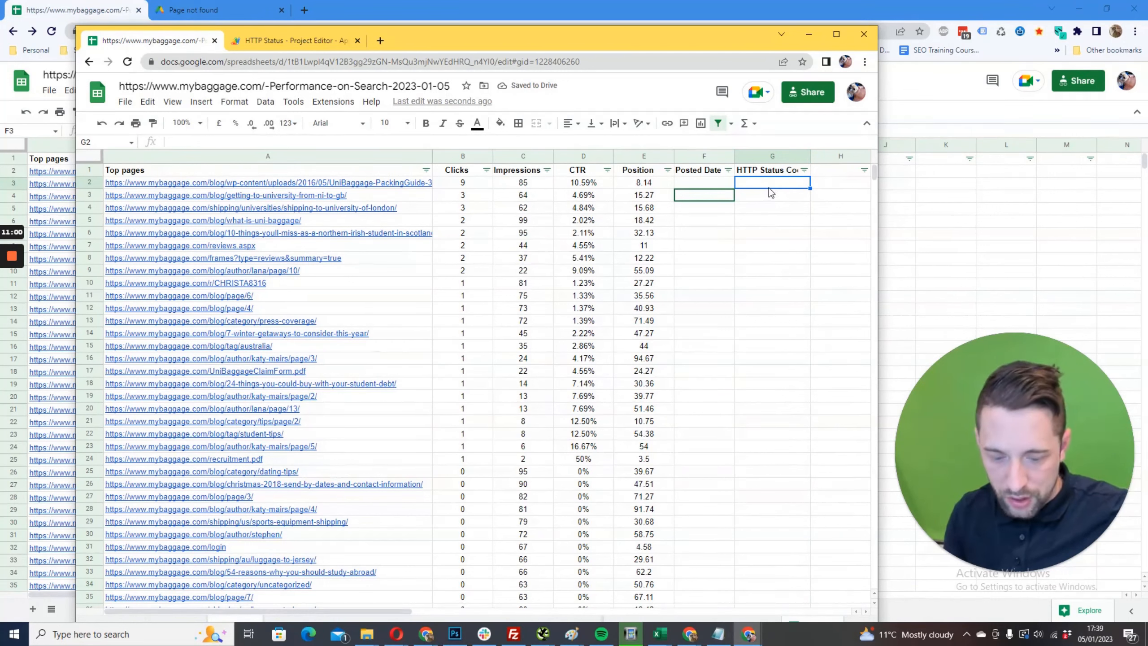
pyautogui.write('=http')
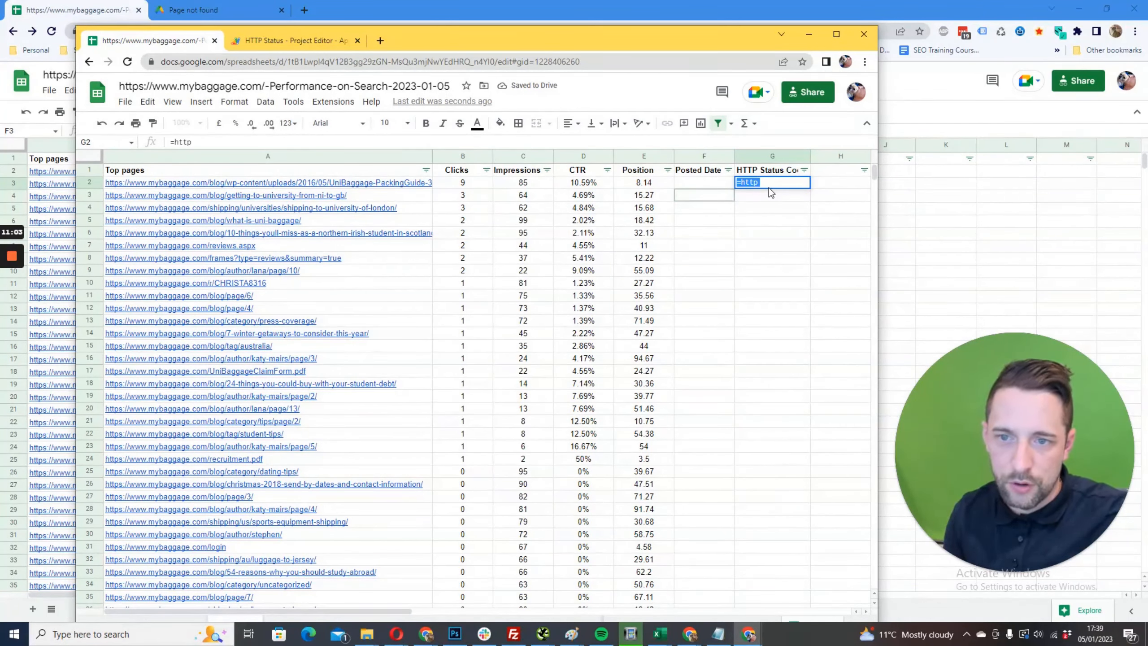
pyautogui.press('BackSpace')
pyautogui.click(786, 421)
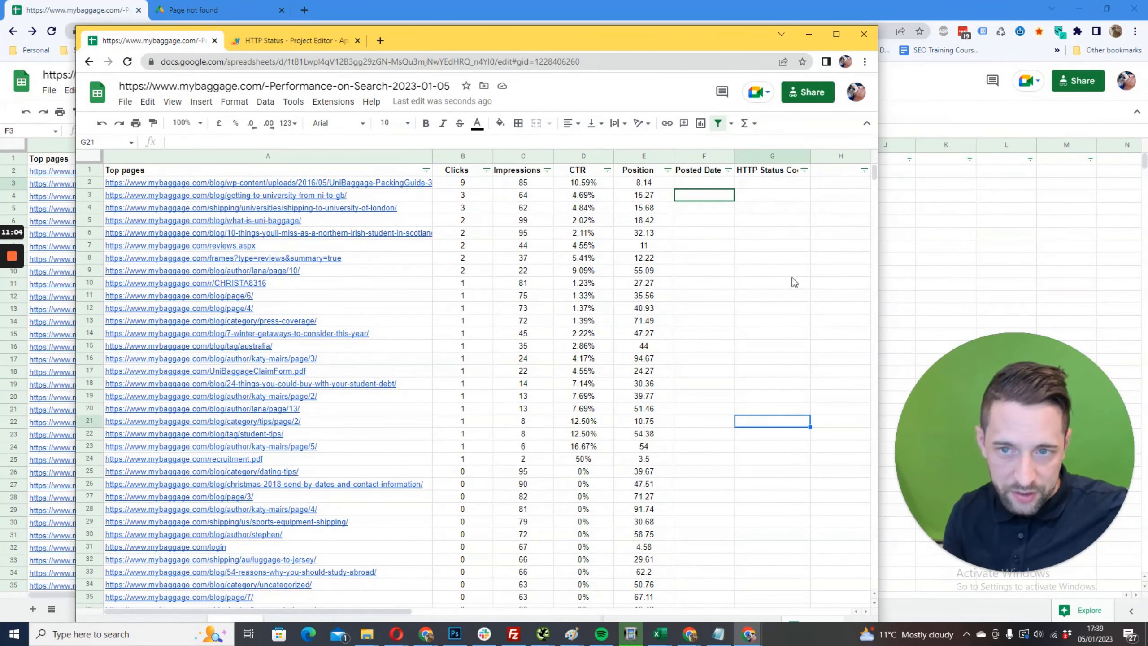
pyautogui.click(802, 170)
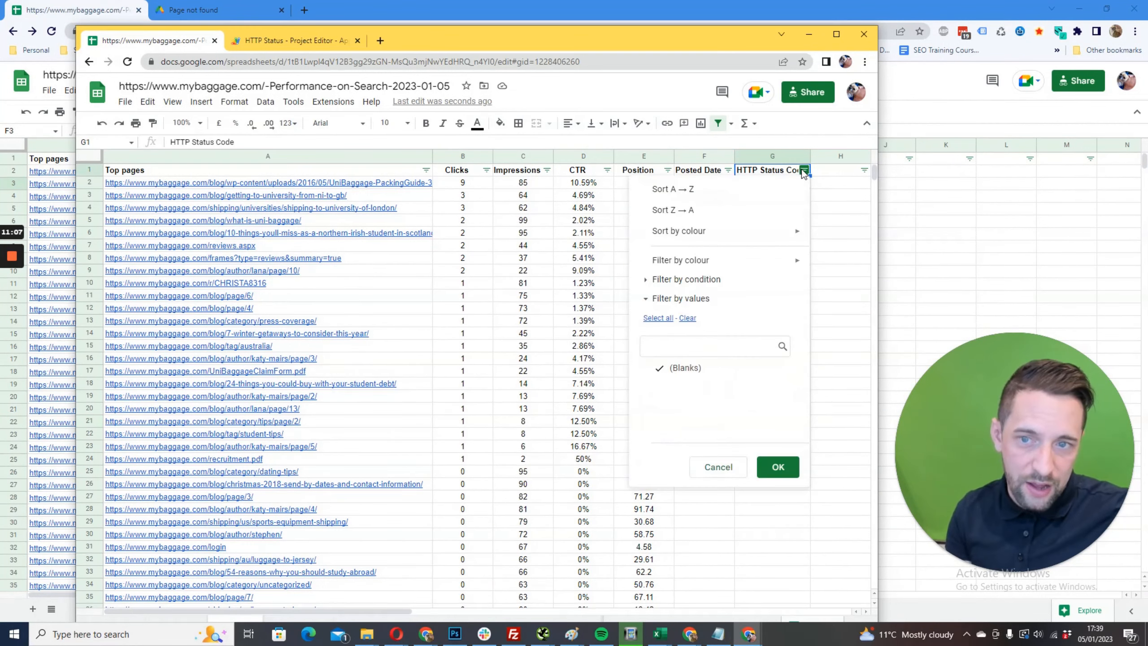
pyautogui.click(681, 284)
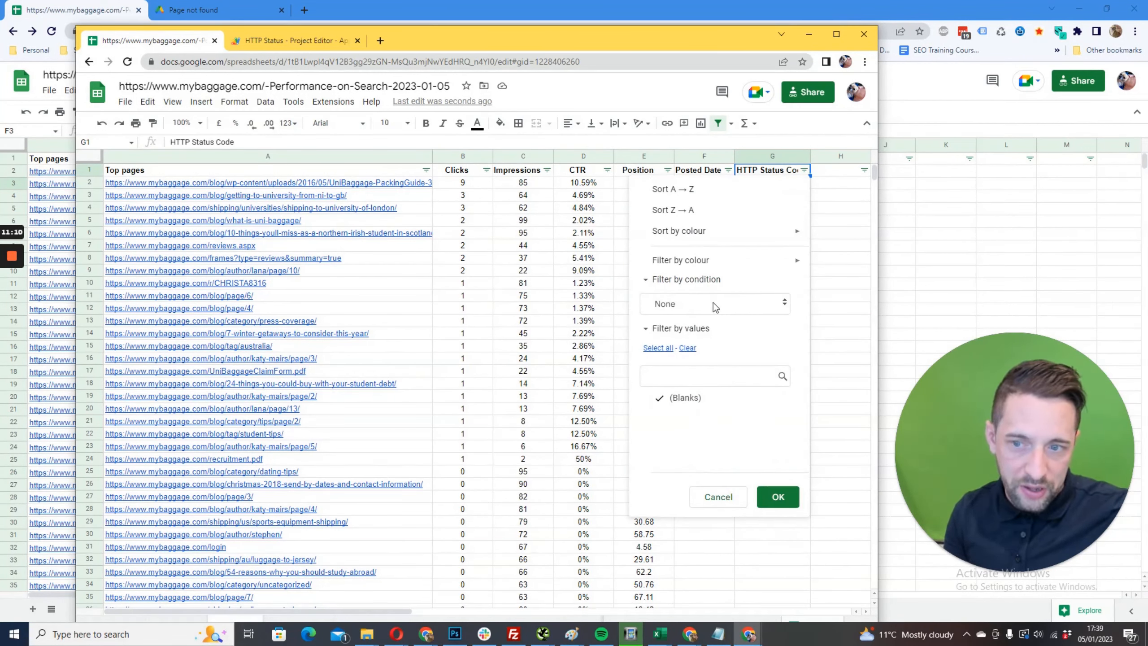
pyautogui.click(850, 281)
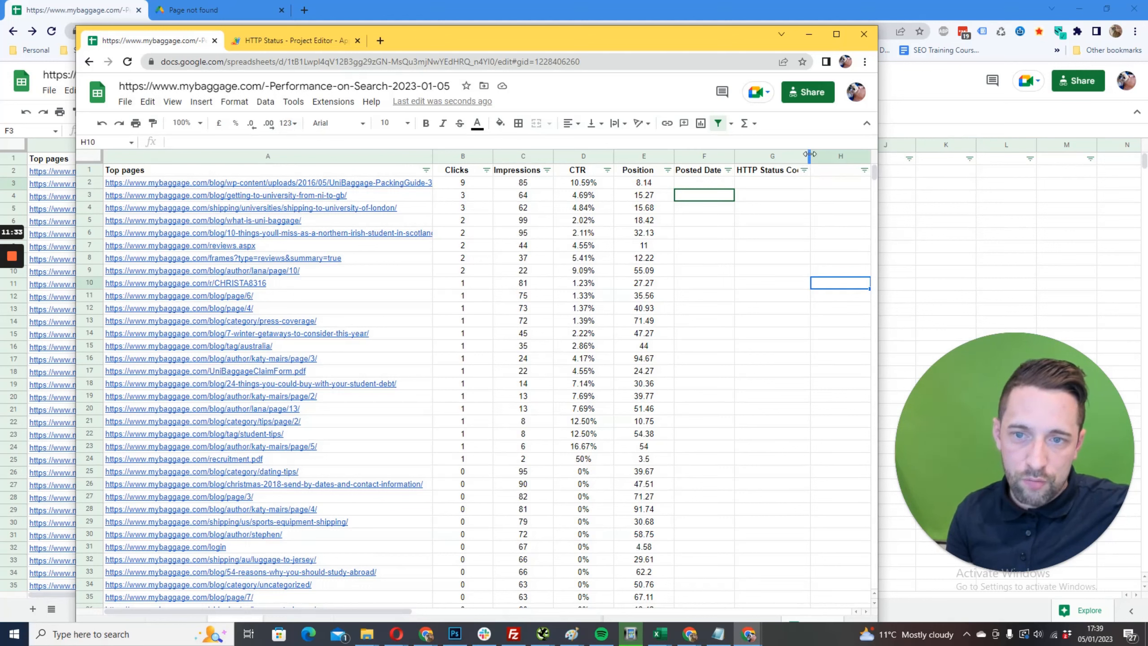
# Widen column G further so that its full "HTTP Status Code" header fits
pyautogui.moveTo(810, 155); pyautogui.dragTo(826, 156)
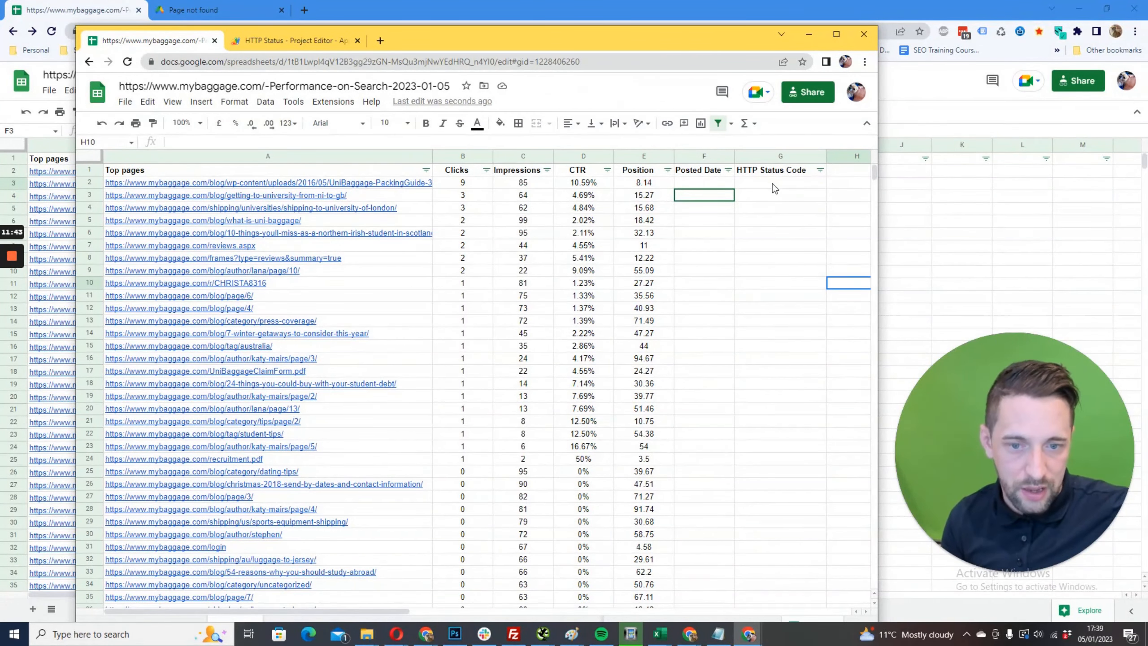
pyautogui.click(712, 183)
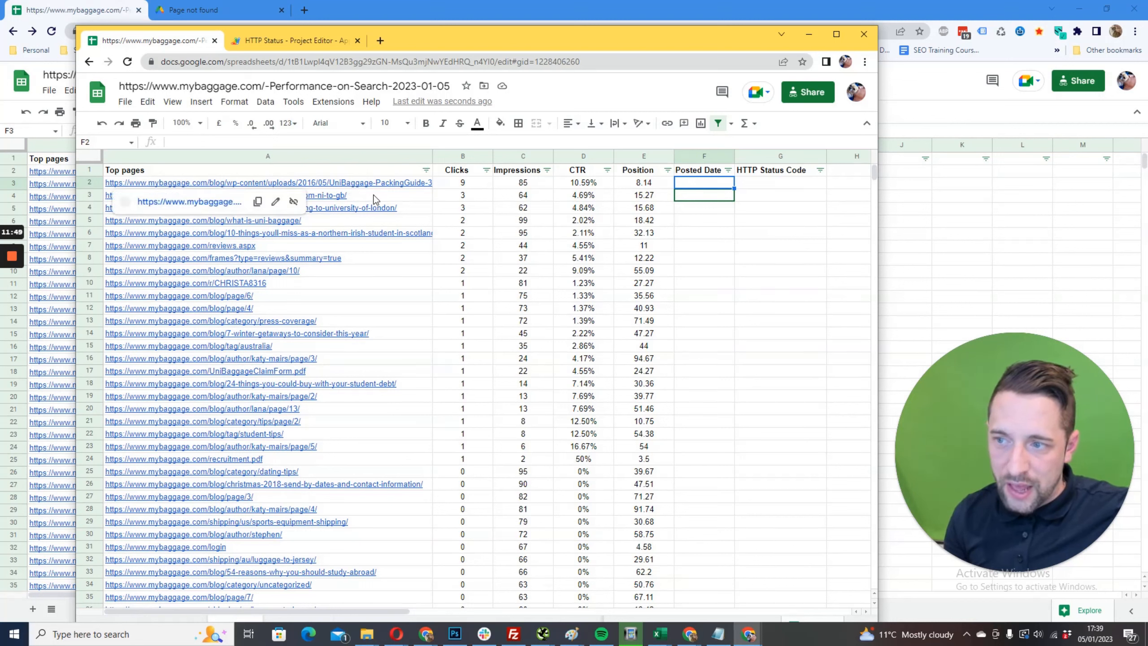
pyautogui.click(545, 245)
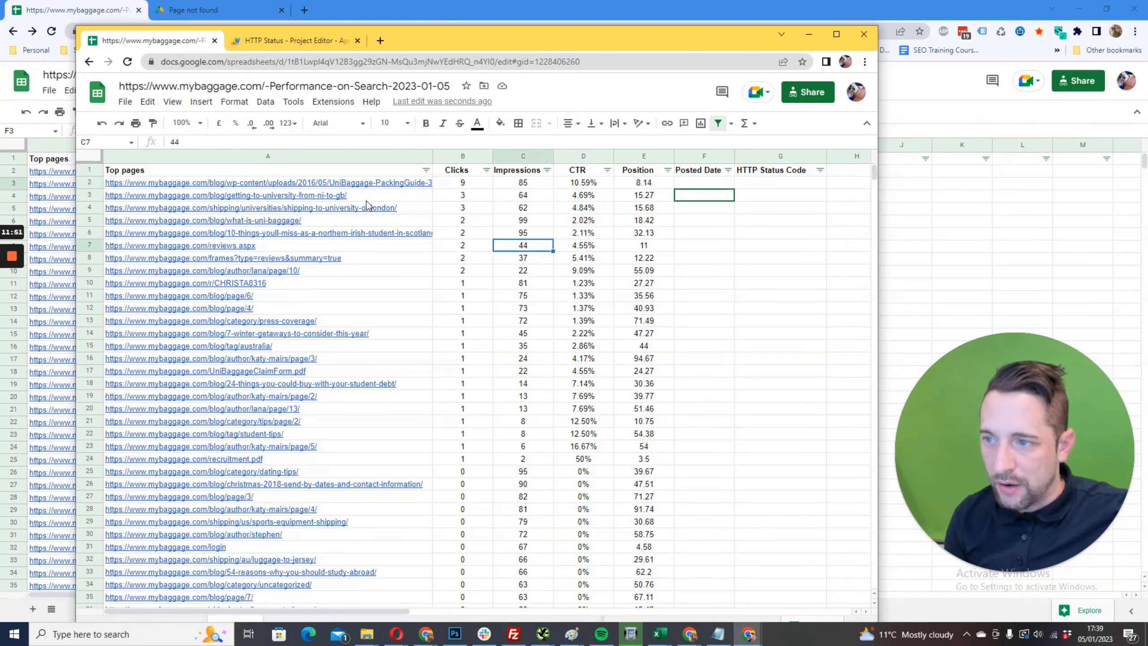
# Filter the Top pages column by condition to rows whose text contains "blog"
pyautogui.click(426, 170)
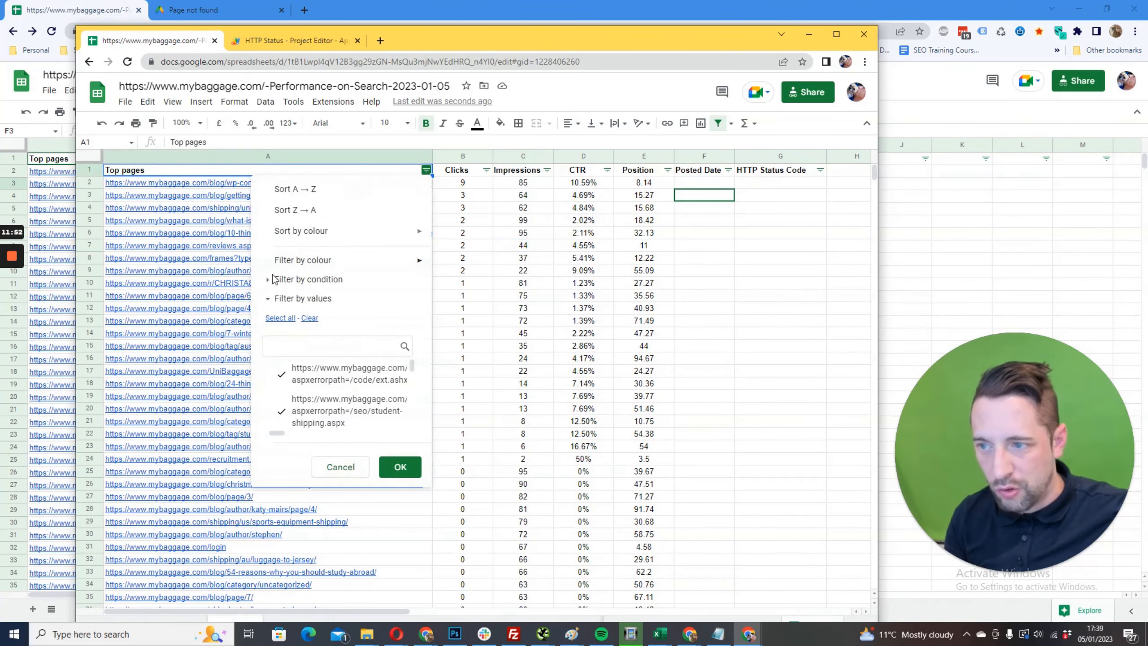
pyautogui.click(308, 279)
pyautogui.click(321, 302)
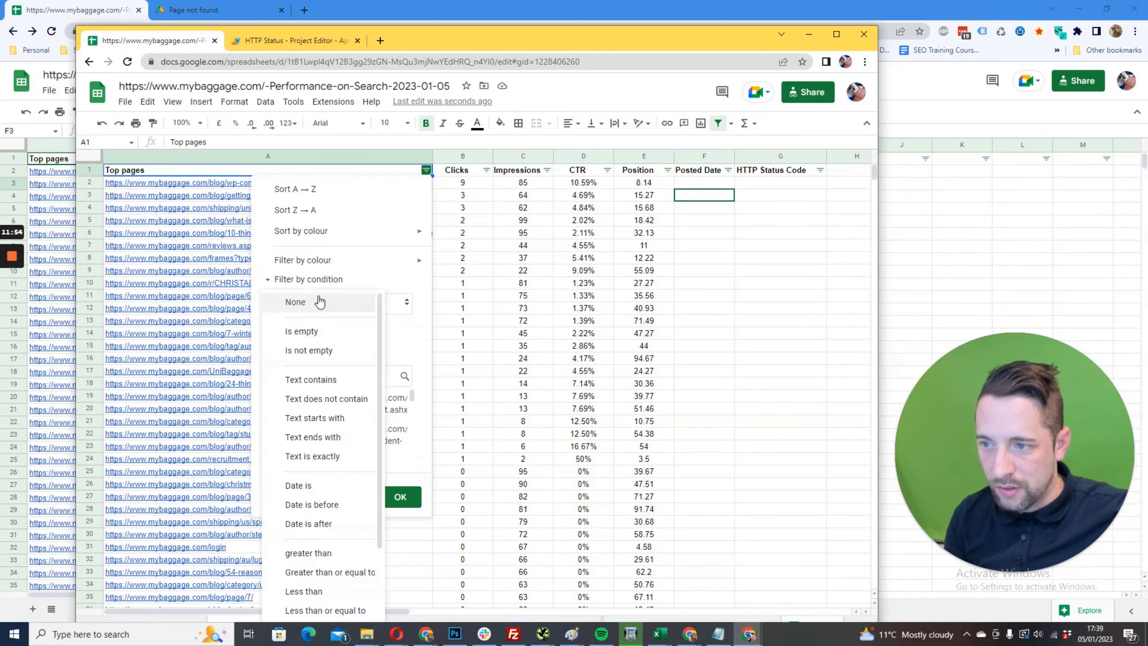
pyautogui.click(322, 379)
pyautogui.click(325, 331)
pyautogui.write('blog')
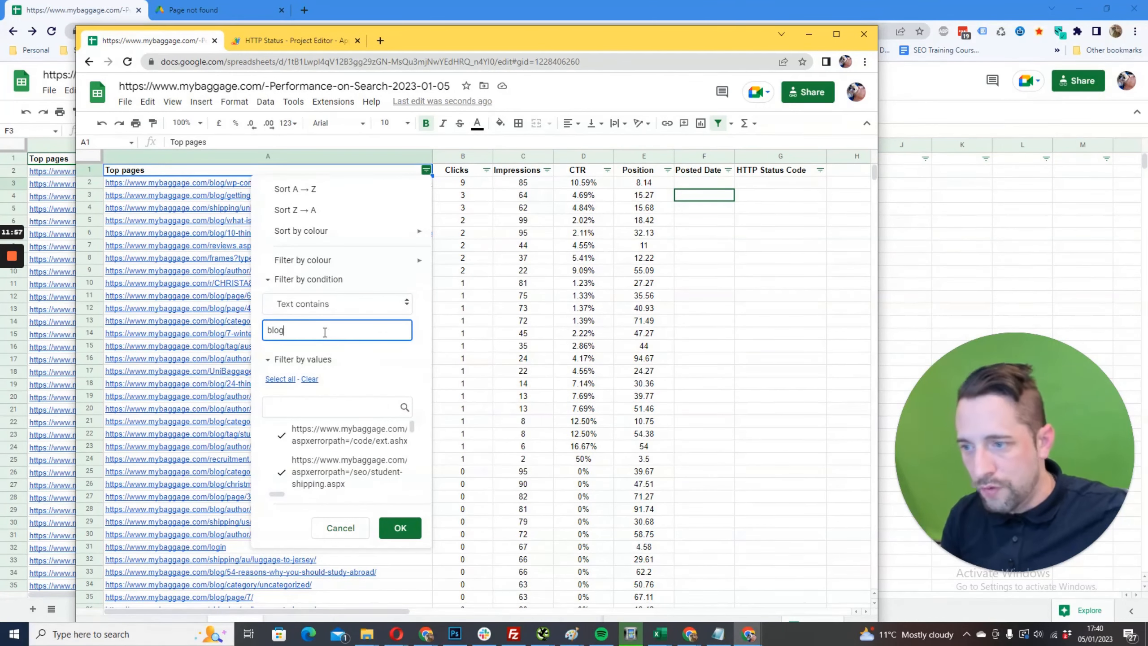
pyautogui.click(400, 529)
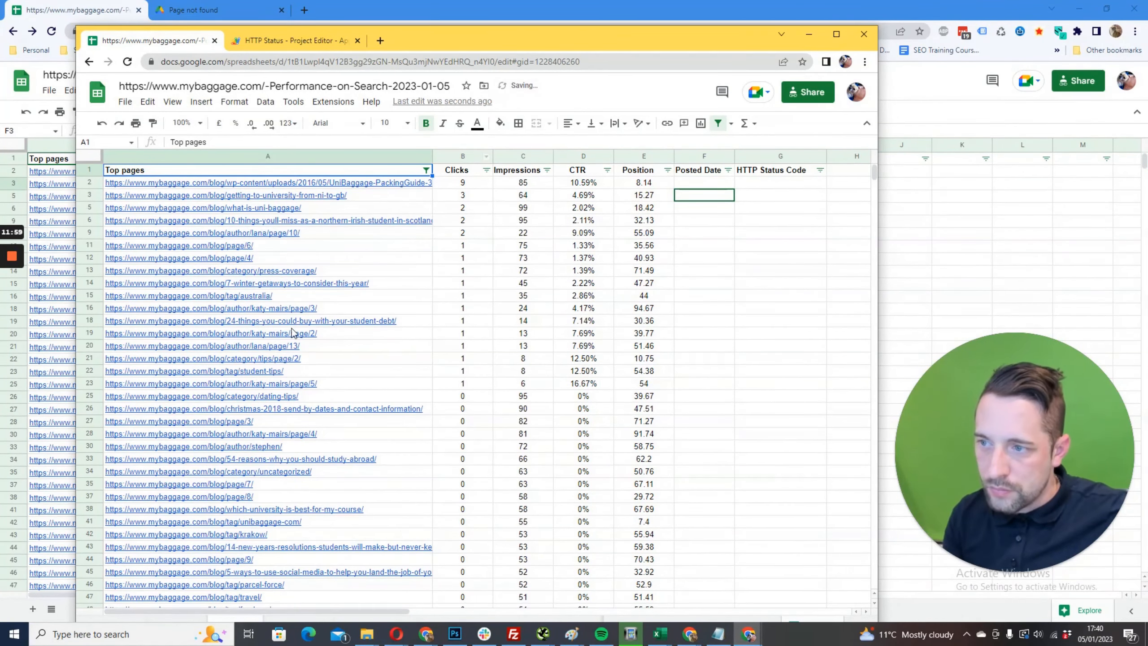
pyautogui.scroll(-3, 291, 328)
pyautogui.scroll(3, 294, 329)
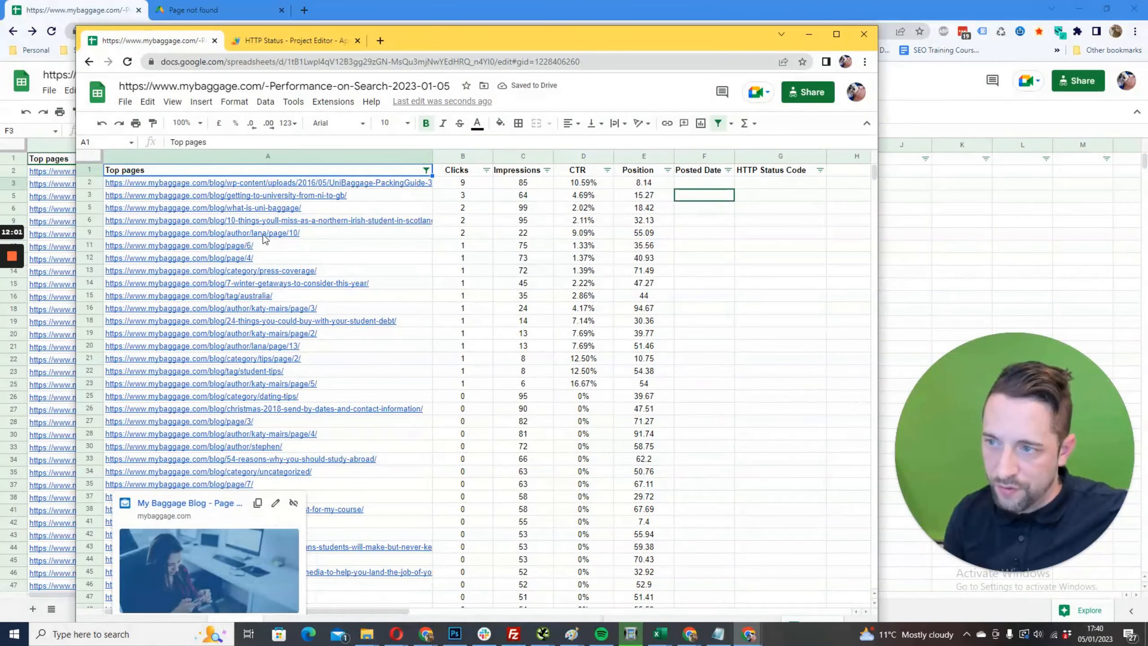
# Open the what-is-uni-baggage URL from A5 in a new browser tab, locate its posted date, and return to the spreadsheet
pyautogui.click(310, 209)
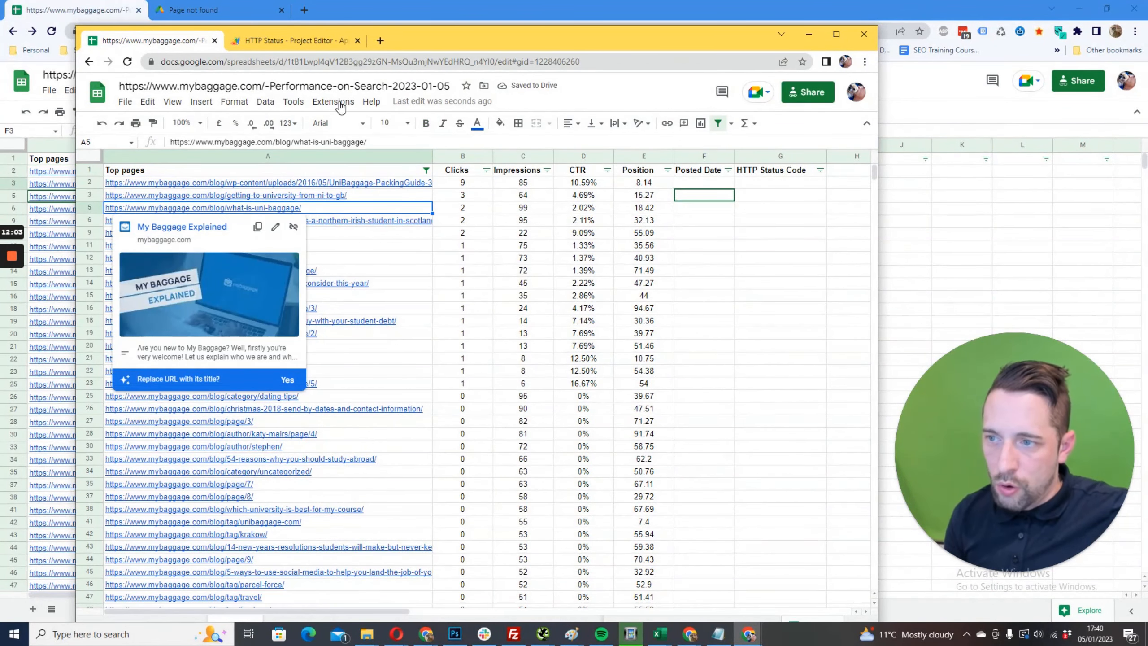
pyautogui.hotkey('ctrl', 'c')
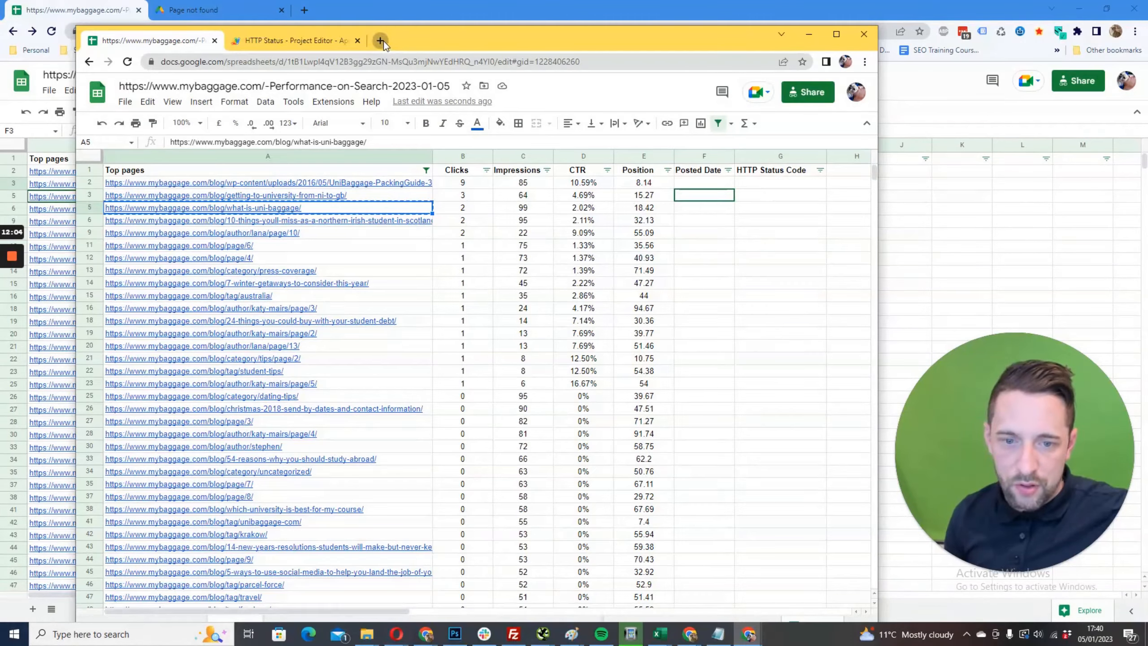
pyautogui.click(381, 40)
pyautogui.hotkey('ctrl', 'v')
pyautogui.press('Return')
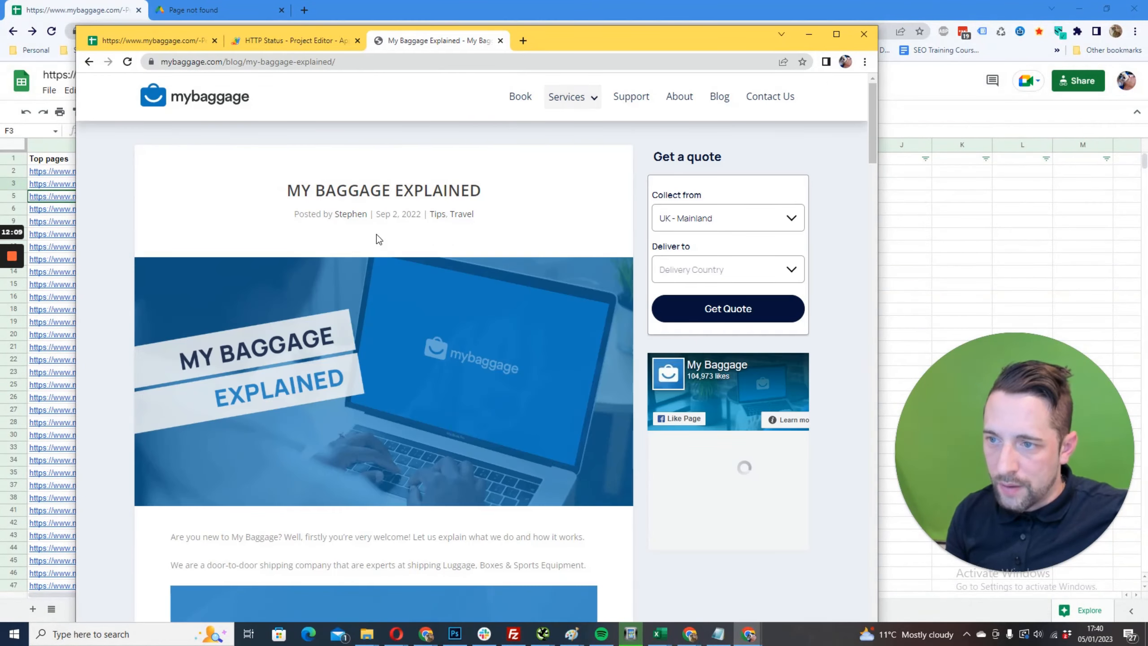
pyautogui.moveTo(376, 214); pyautogui.dragTo(423, 214)
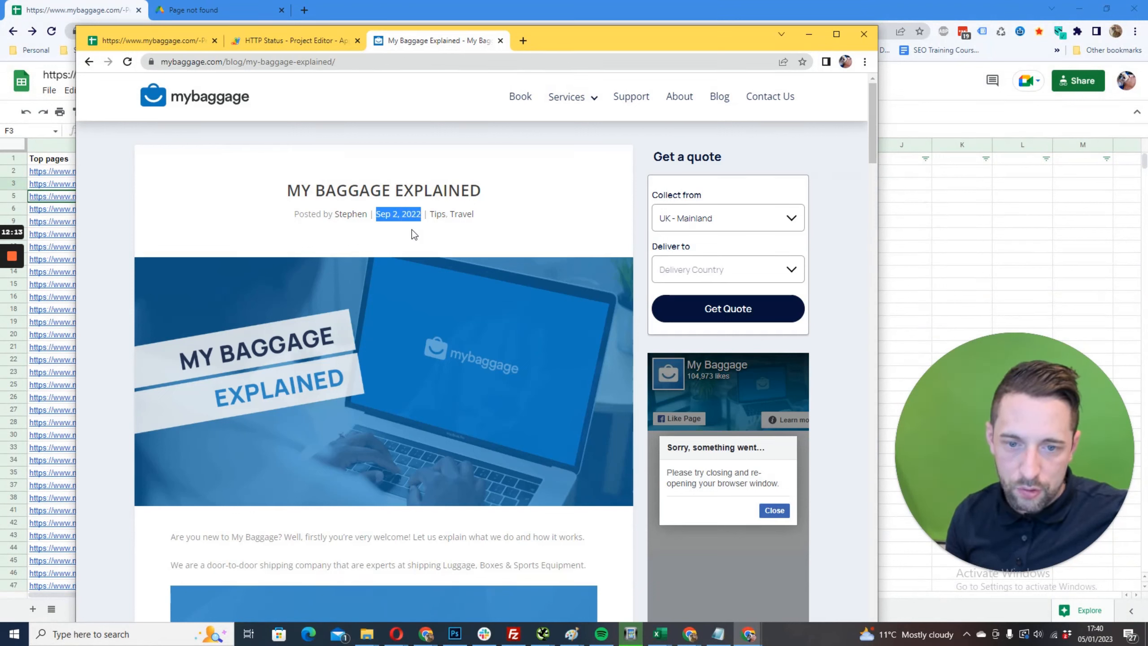
pyautogui.click(411, 230)
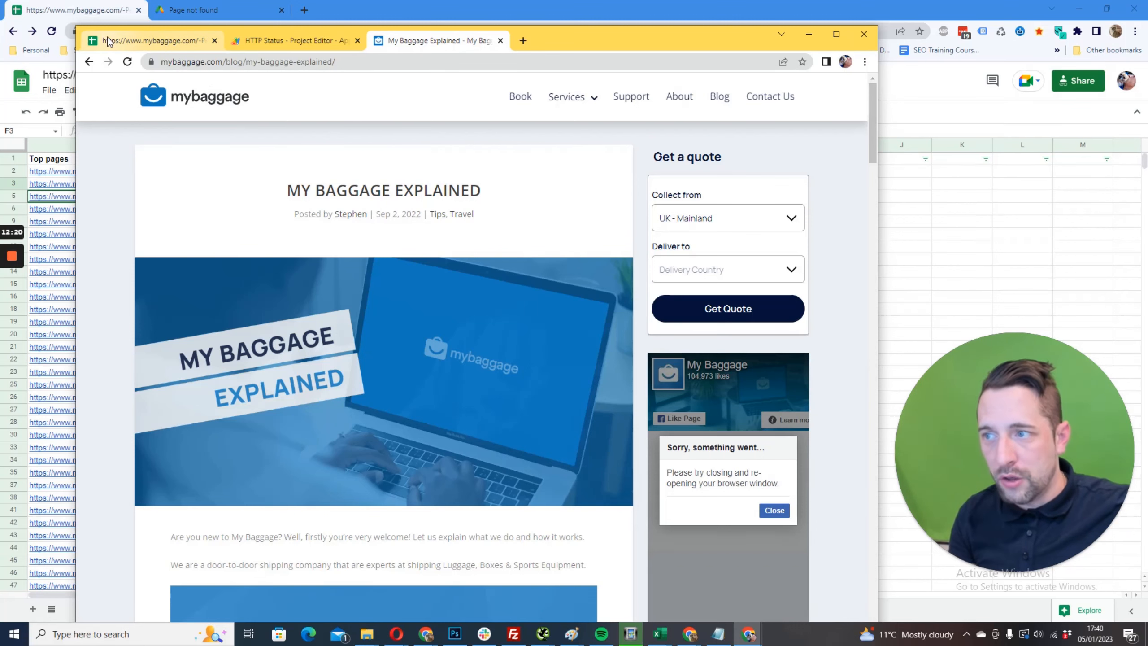
pyautogui.click(162, 44)
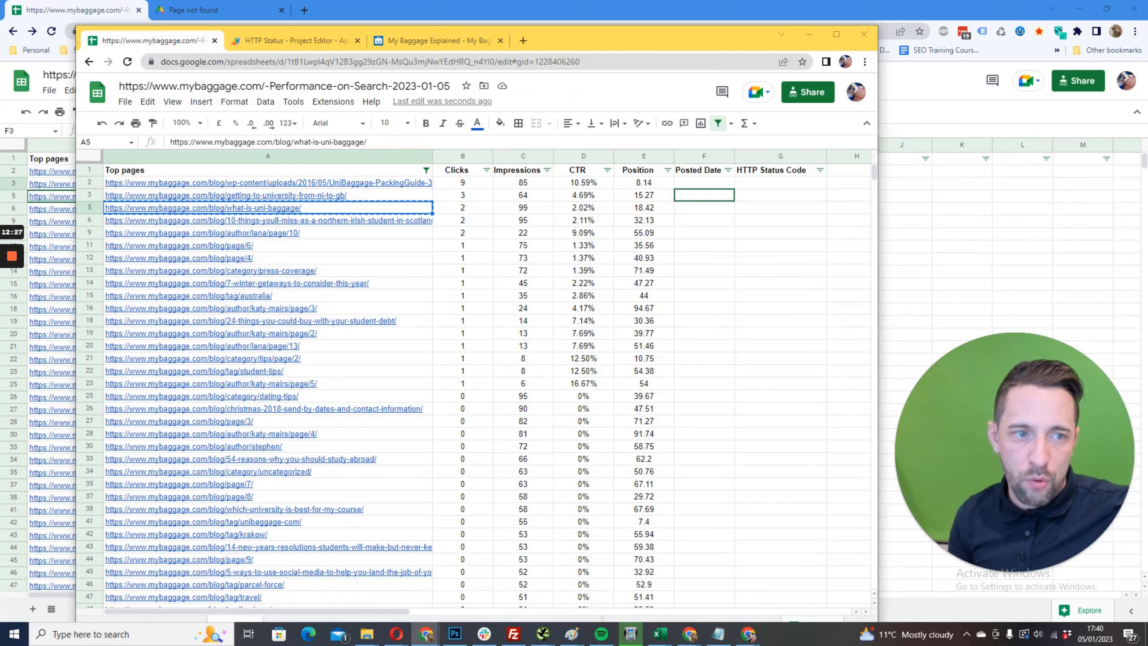
pyautogui.doubleClick(688, 183)
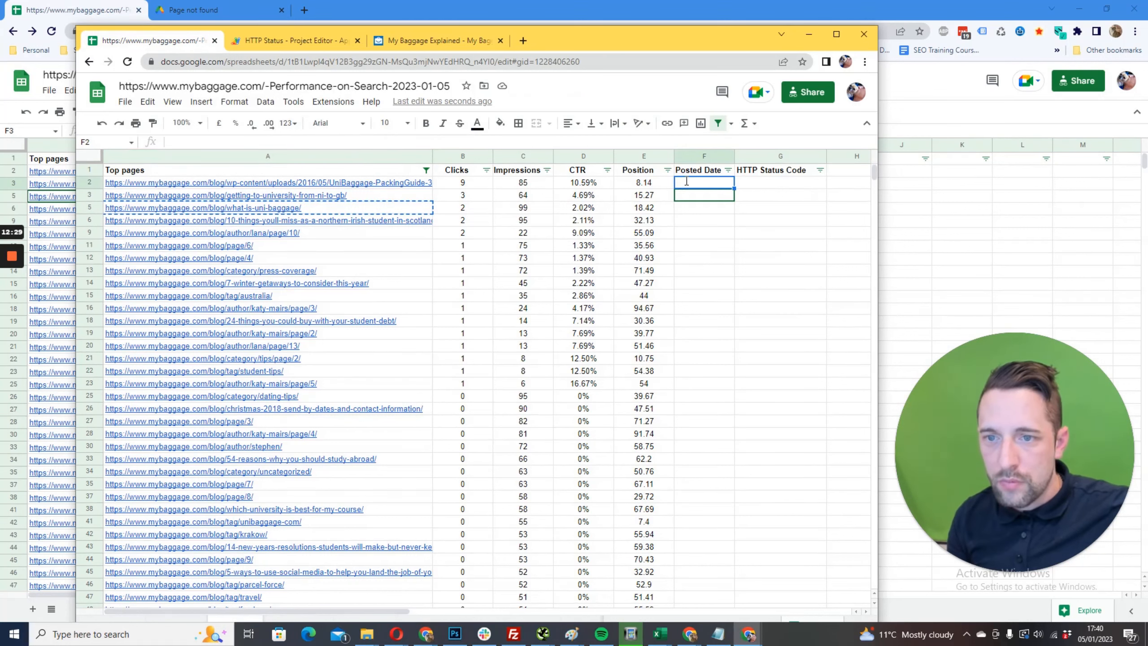
pyautogui.write('=importXML(A6')
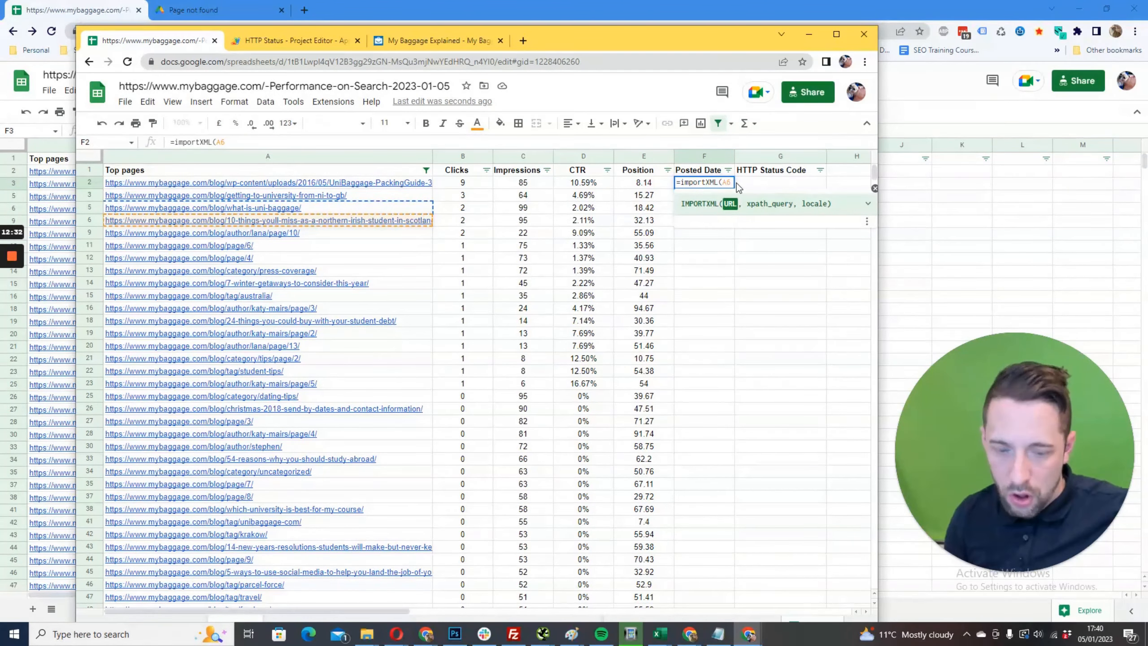
pyautogui.press('BackSpace')
pyautogui.write('2')
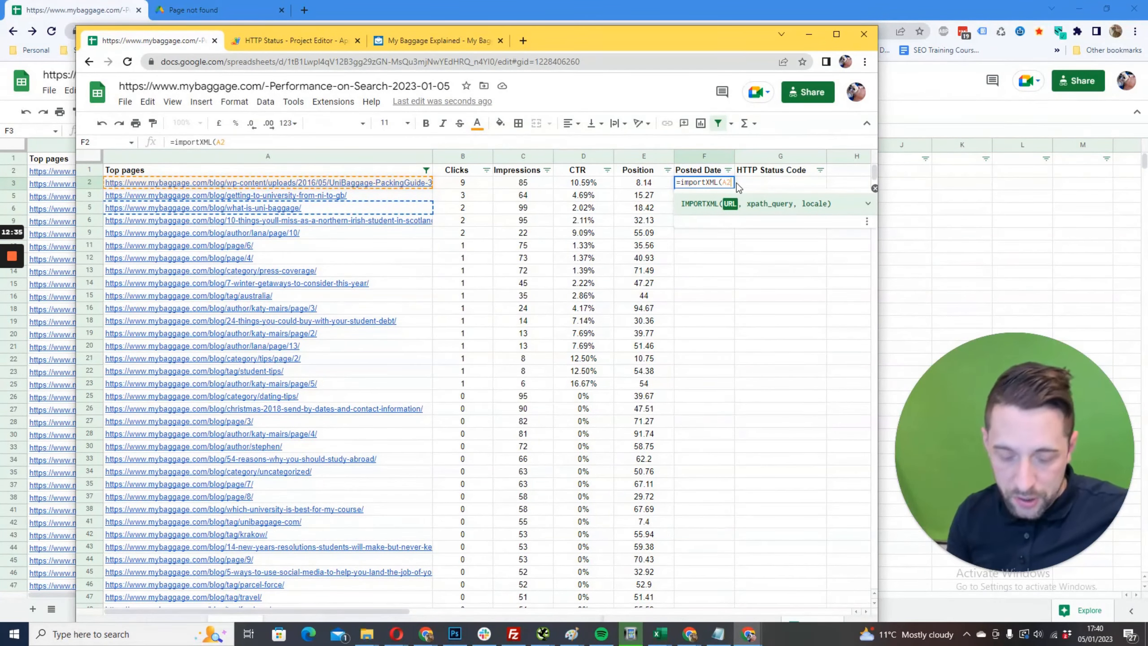
pyautogui.write(',')
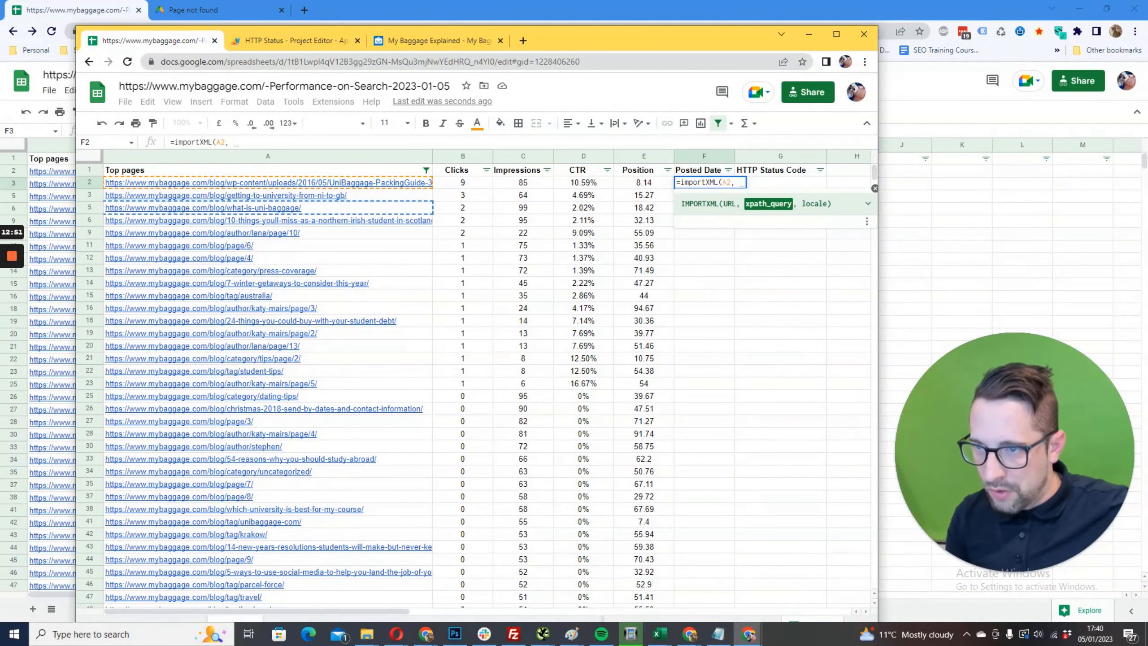
pyautogui.click(783, 259)
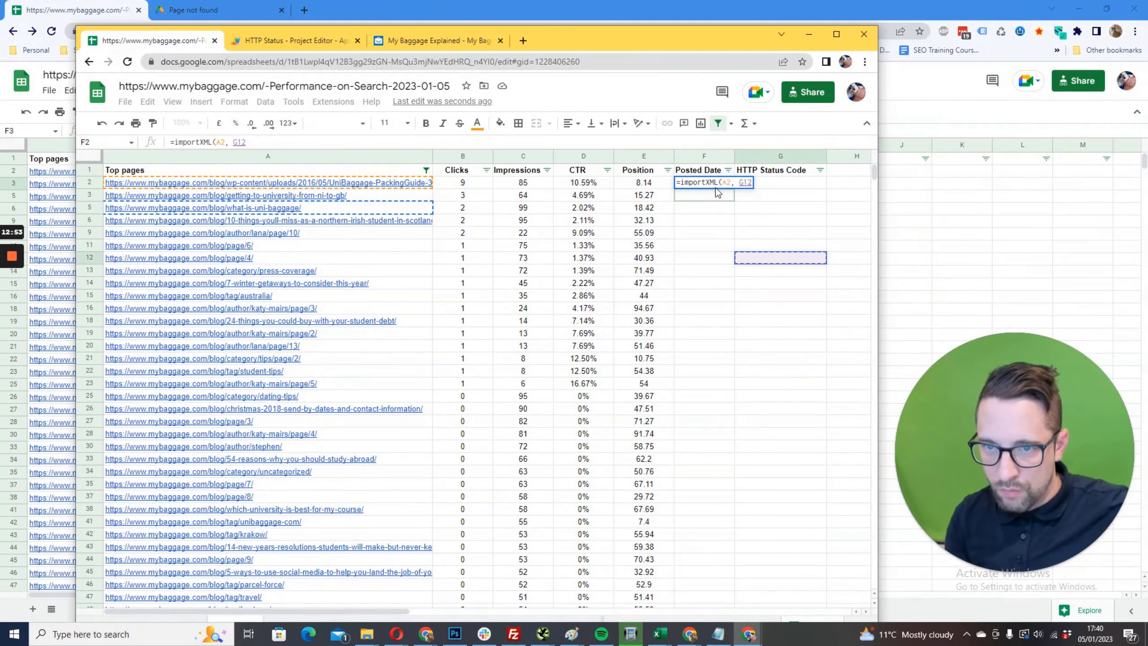
pyautogui.press('Escape')
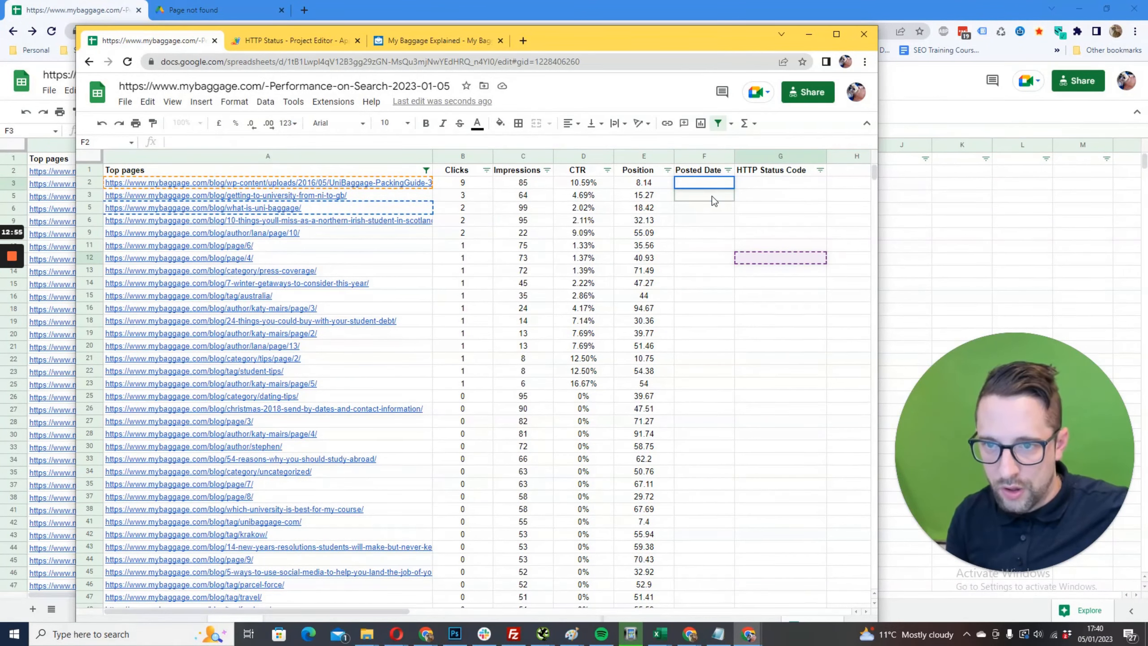
# Begin an IMPORTXML formula in F3 with A3 as the URL and an opening quotation mark for the XPath query
pyautogui.click(713, 201)
pyautogui.write('=importXML(A6')
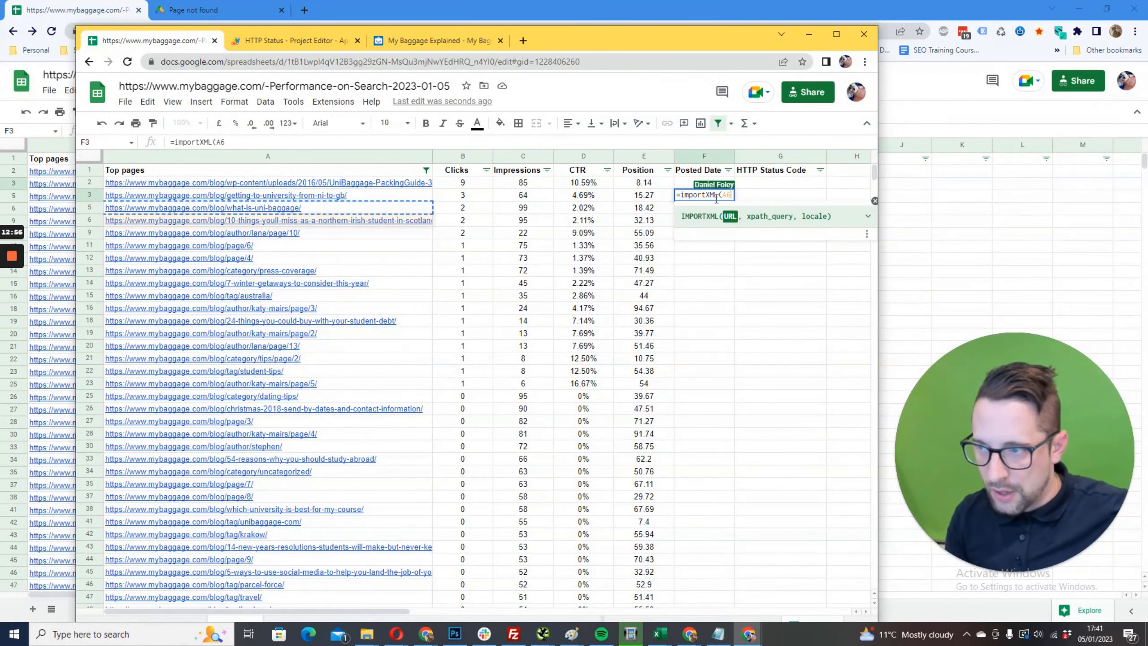
pyautogui.press('BackSpace')
pyautogui.write('3')
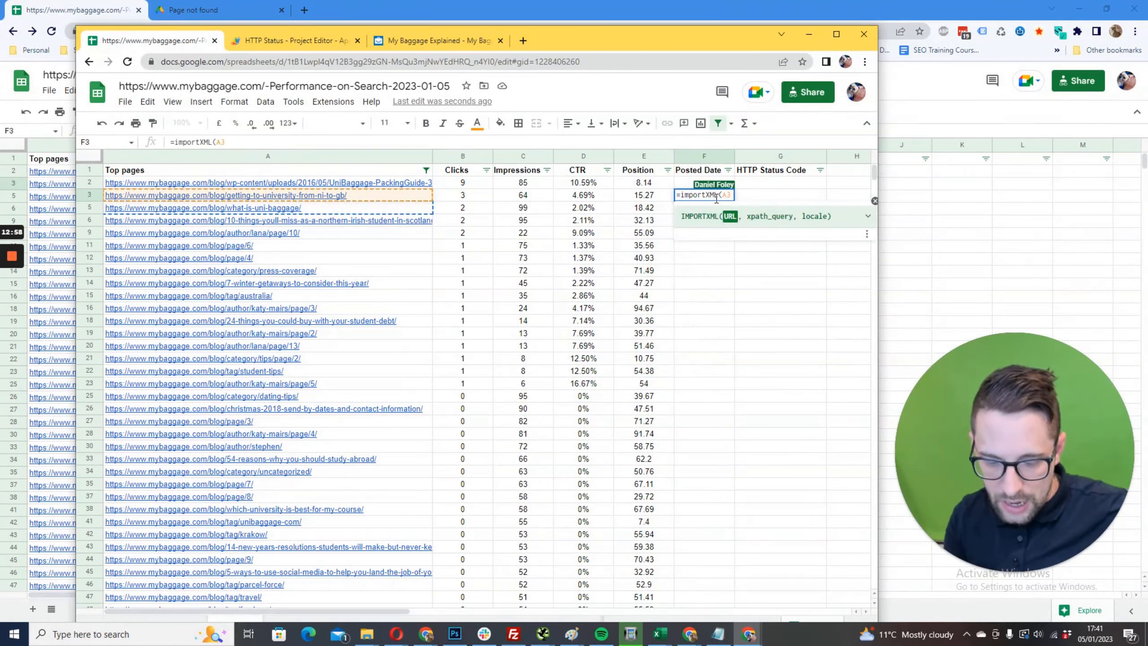
pyautogui.write(',')
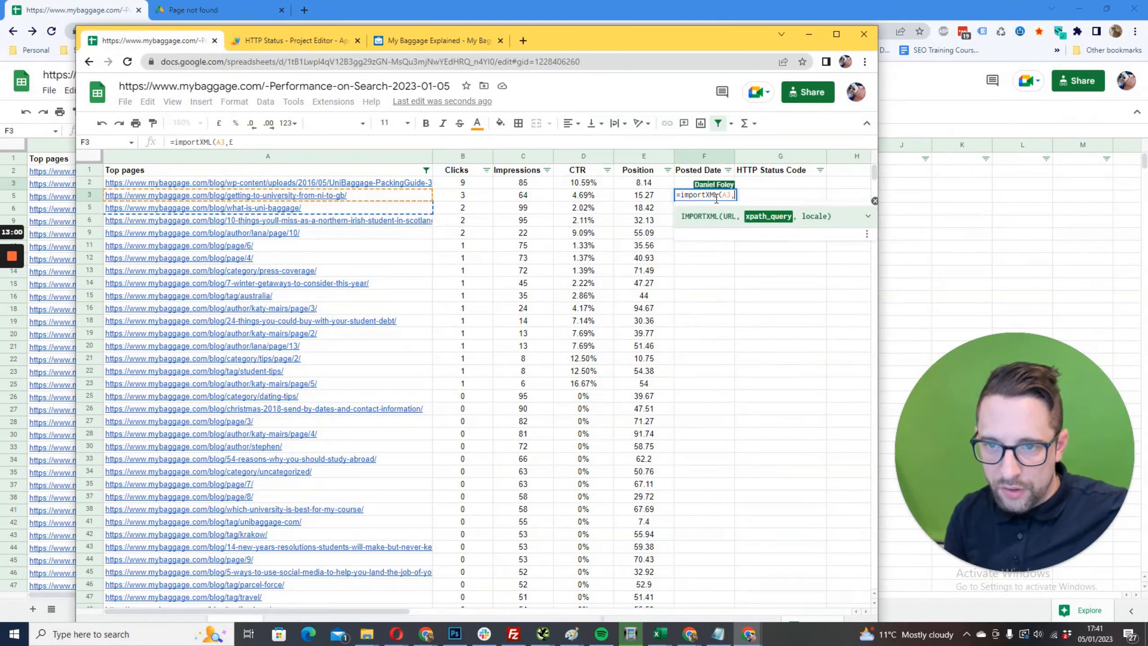
pyautogui.write('"')
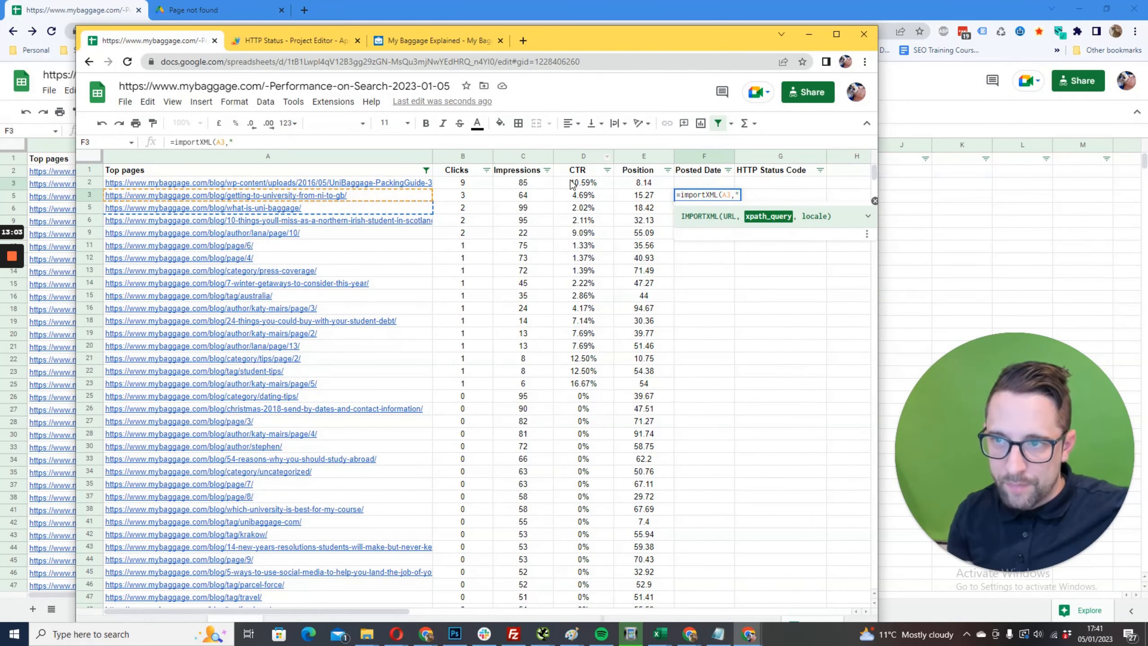
# Inspect the posted date on the My Baggage Explained page in the developer tools and copy its element's full XPath
pyautogui.click(446, 41)
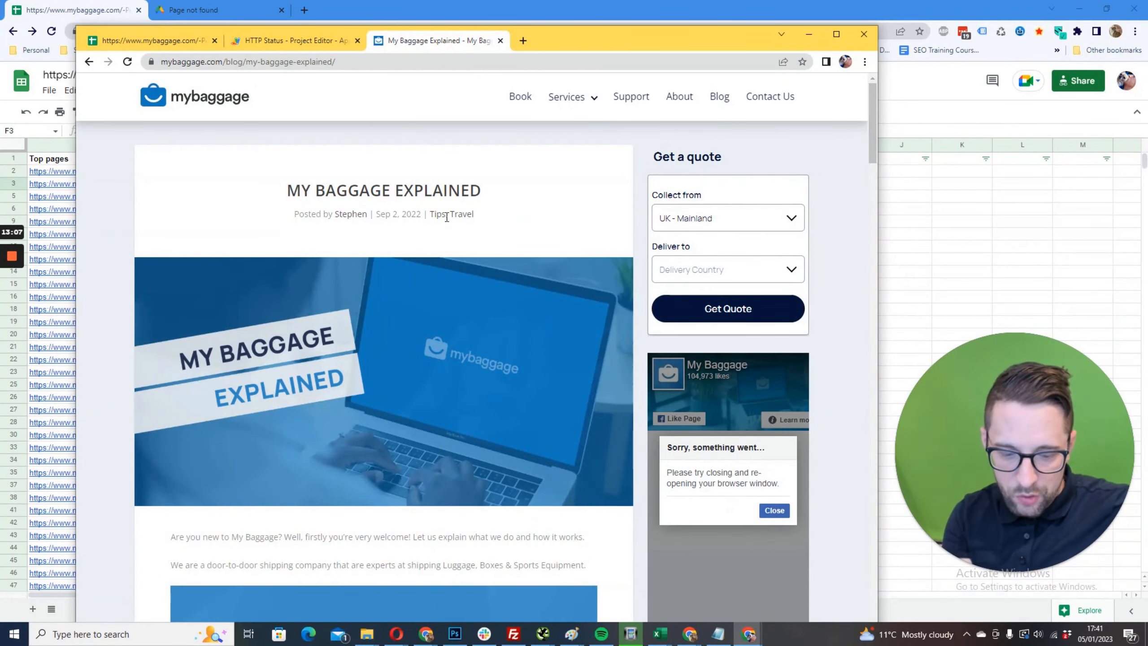
pyautogui.hotkey('ctrl', 'shift', 'i')
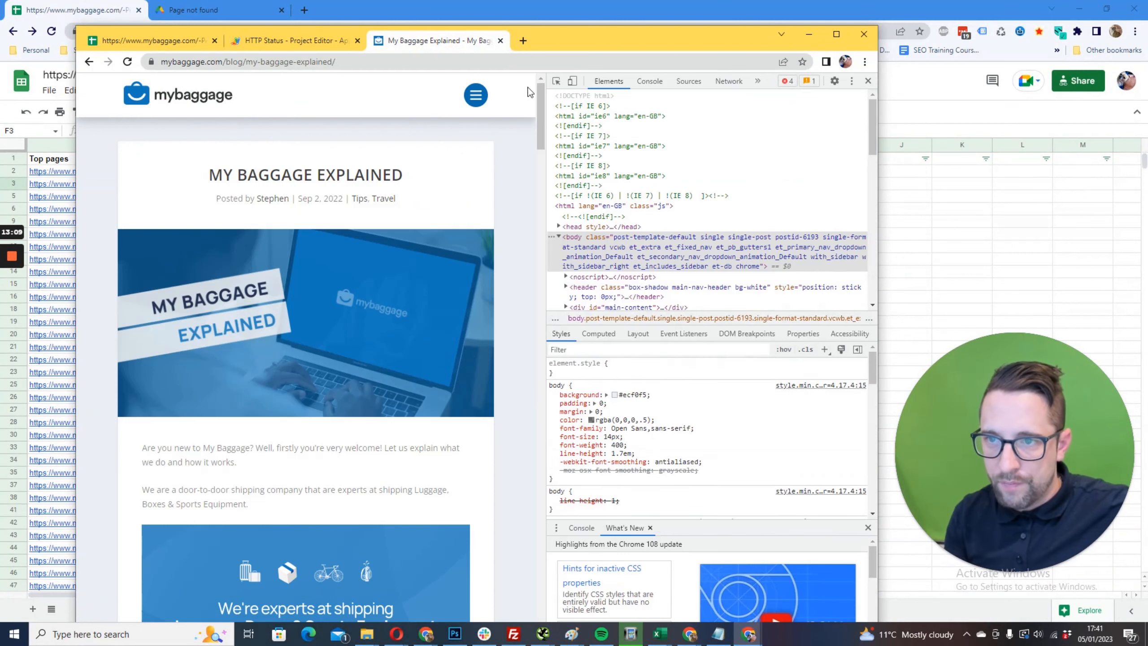
pyautogui.click(556, 84)
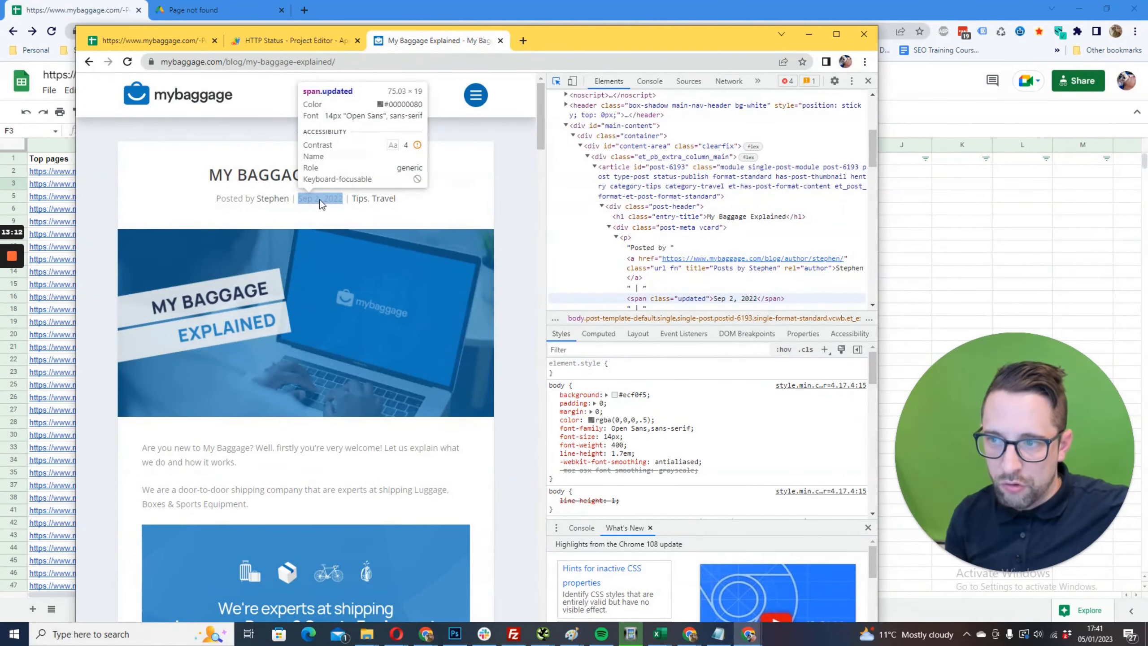
pyautogui.click(315, 199)
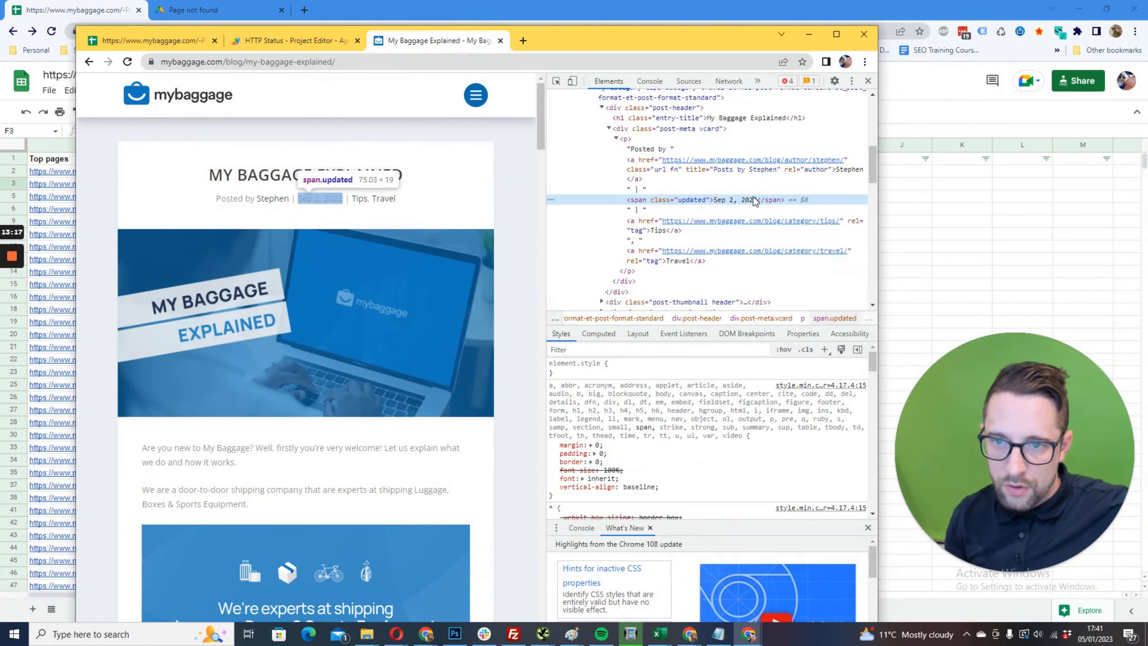
pyautogui.rightClick(729, 200)
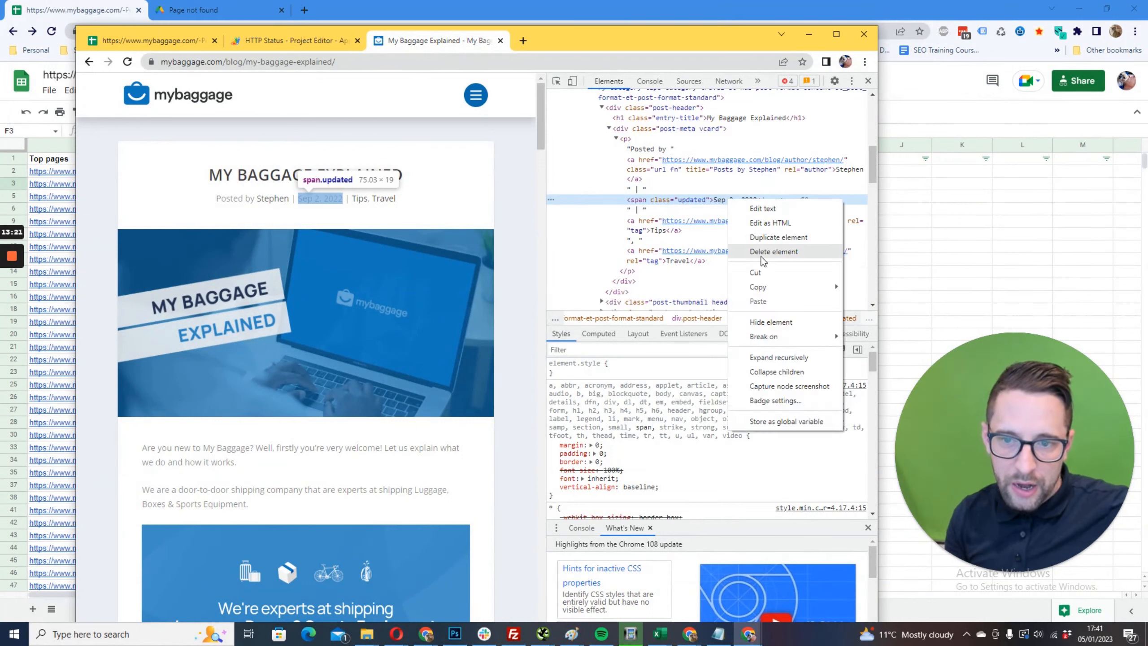
pyautogui.moveTo(777, 282)
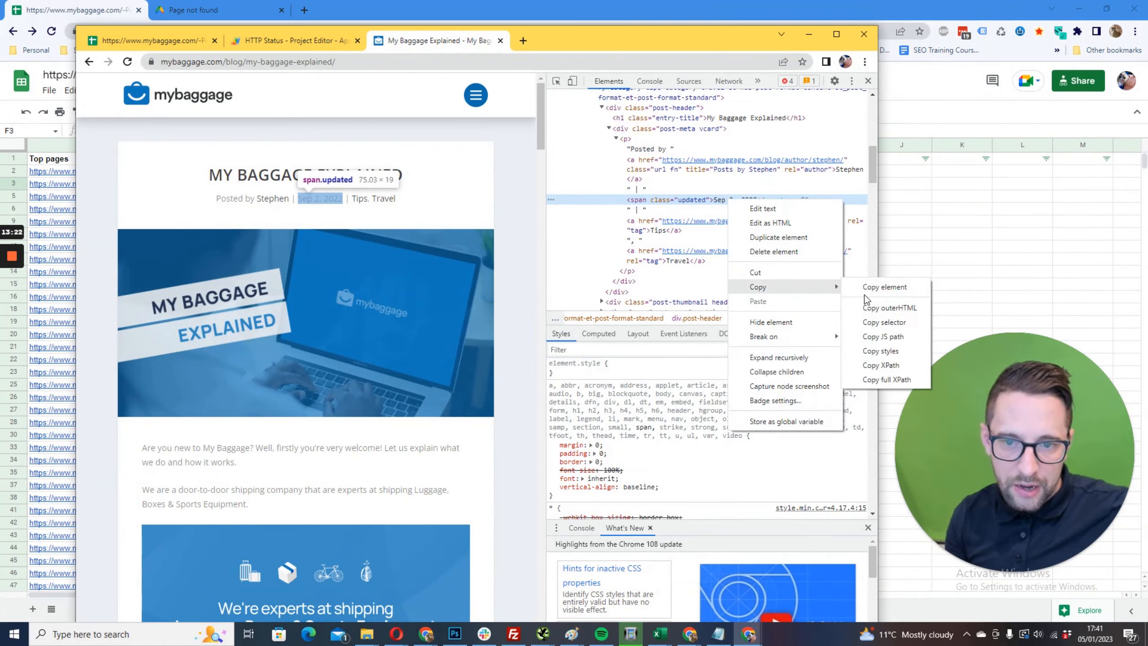
pyautogui.click(888, 381)
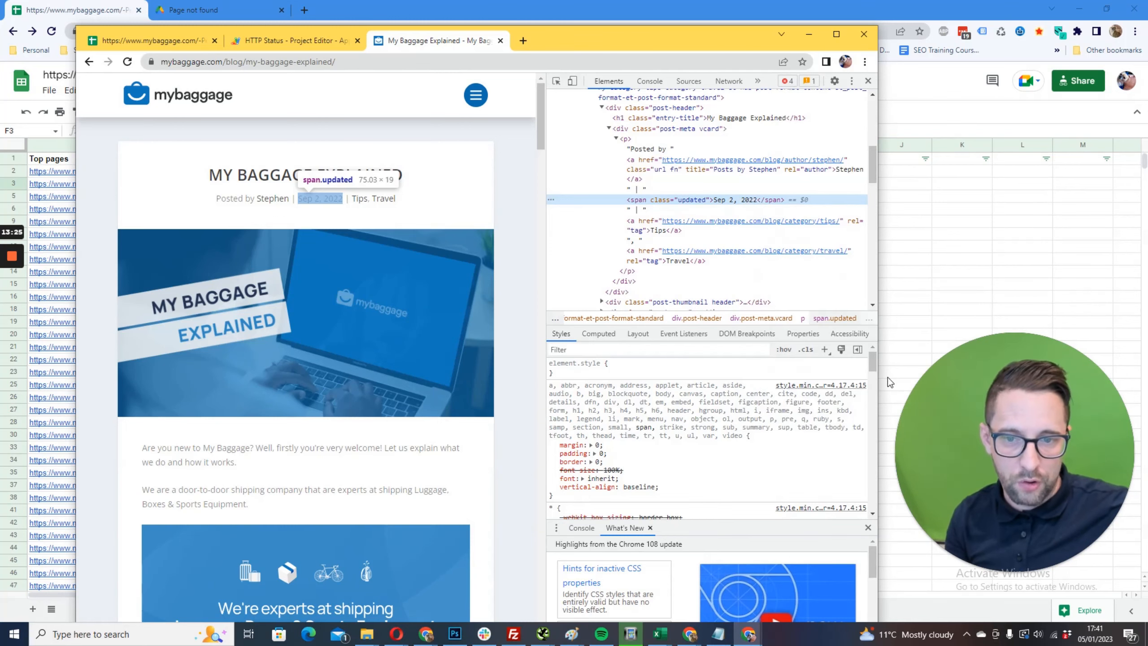
# Complete the F3 formula in the spreadsheet with the copied XPath: =importXML(A3,"/html/body/div[1]/div/div/div[1]/article/div[1]/div/p/span")
pyautogui.click(147, 42)
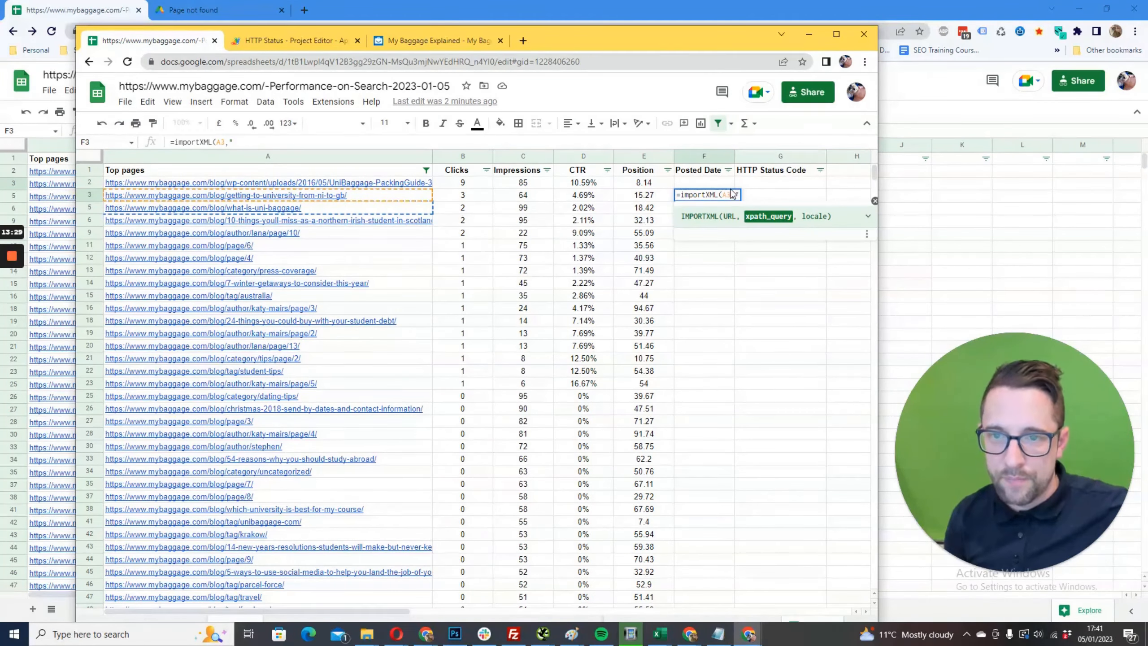
pyautogui.hotkey('ctrl', 'v')
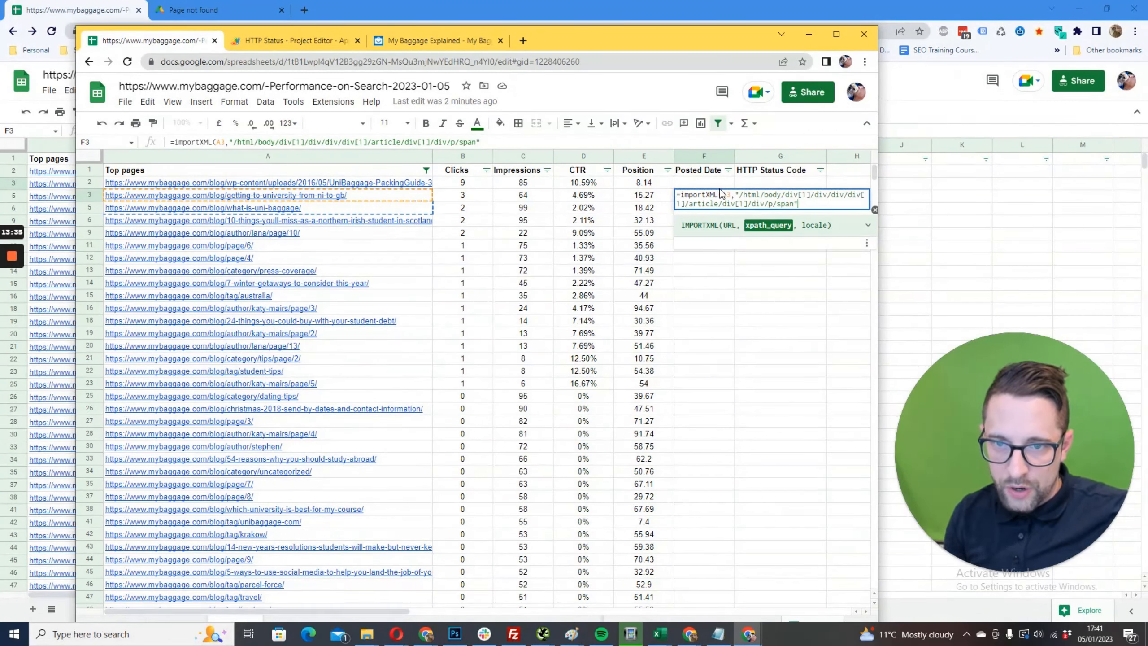
pyautogui.write(')')
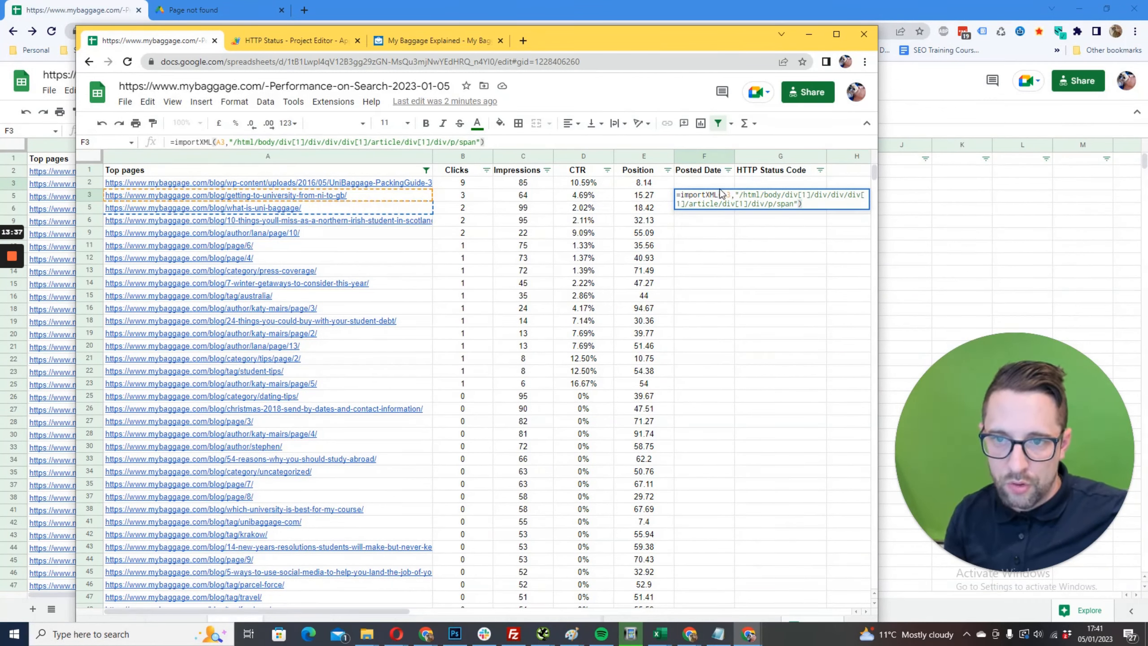
pyautogui.press('Return')
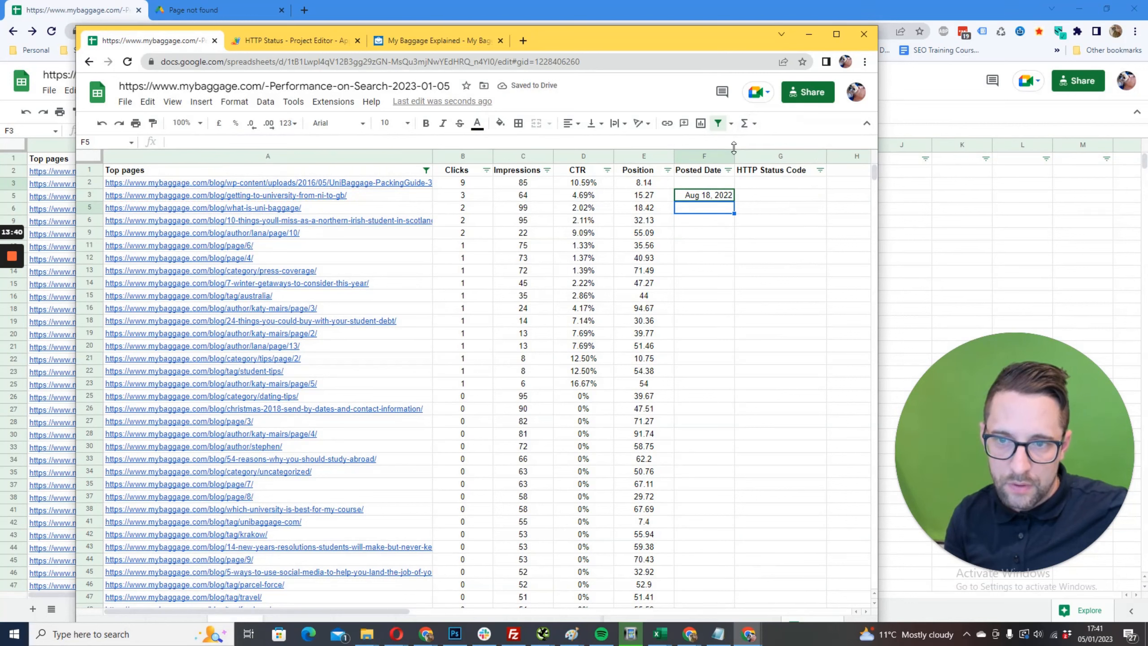
# Widen the Posted Date column and fill the F3 IMPORTXML formula down the remaining rows
pyautogui.moveTo(734, 148); pyautogui.dragTo(751, 149)
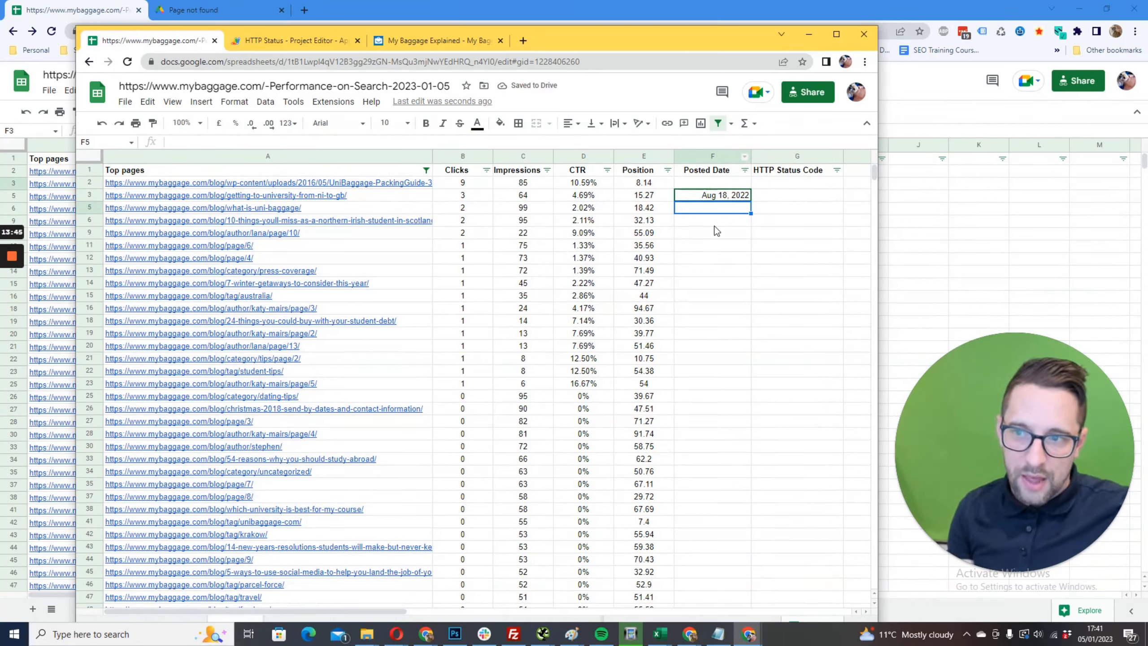
pyautogui.click(745, 198)
pyautogui.doubleClick(749, 201)
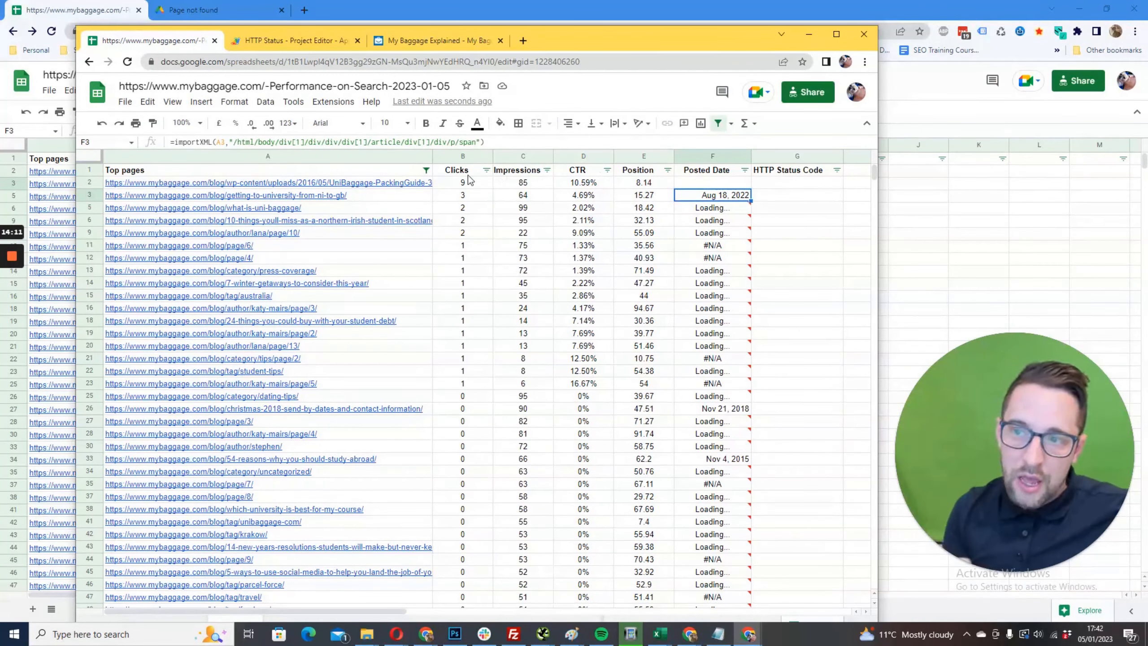
# Check the filter condition on the Top pages column and scan the imported posted dates down the sheet
pyautogui.click(426, 170)
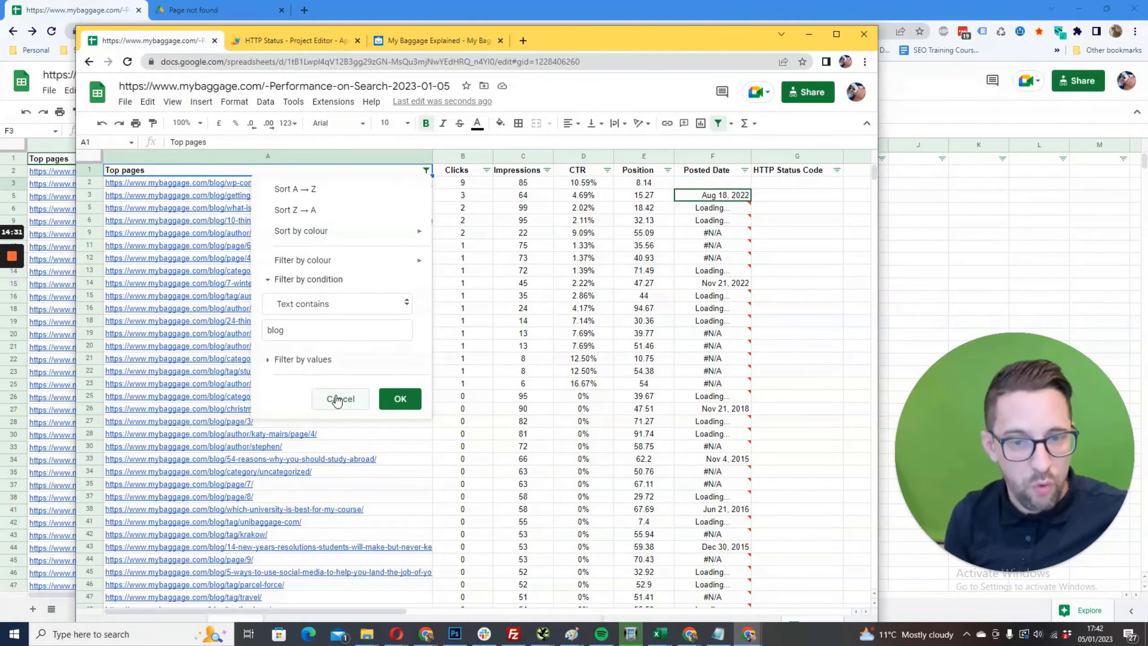
pyautogui.click(341, 399)
pyautogui.scroll(-7, 772, 314)
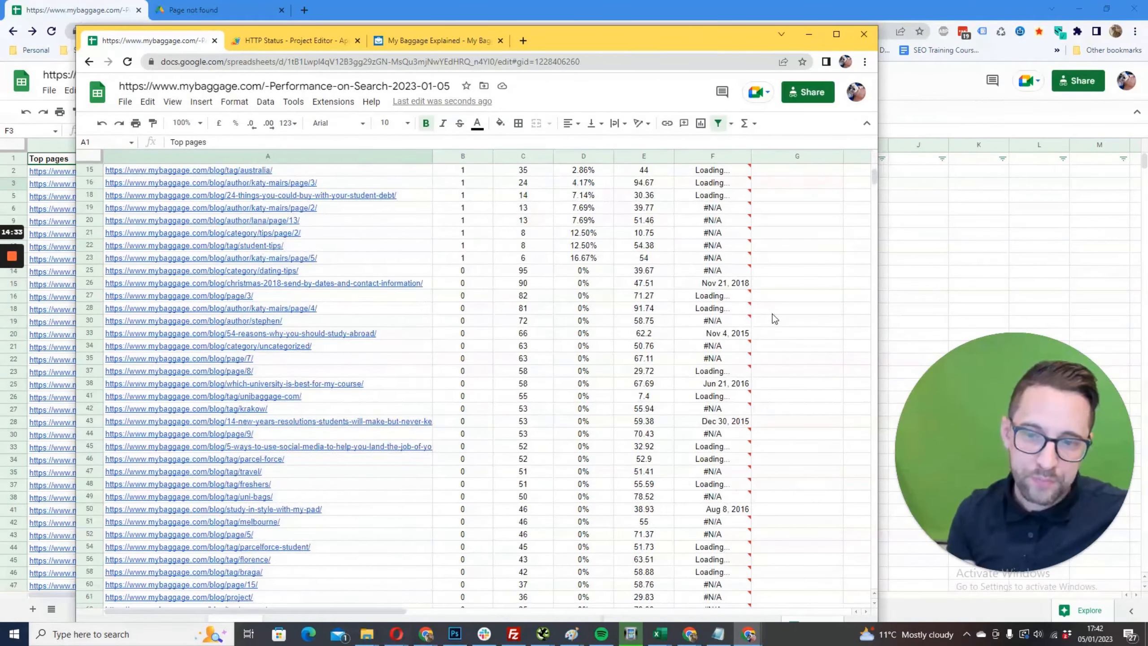
pyautogui.scroll(5, 748, 345)
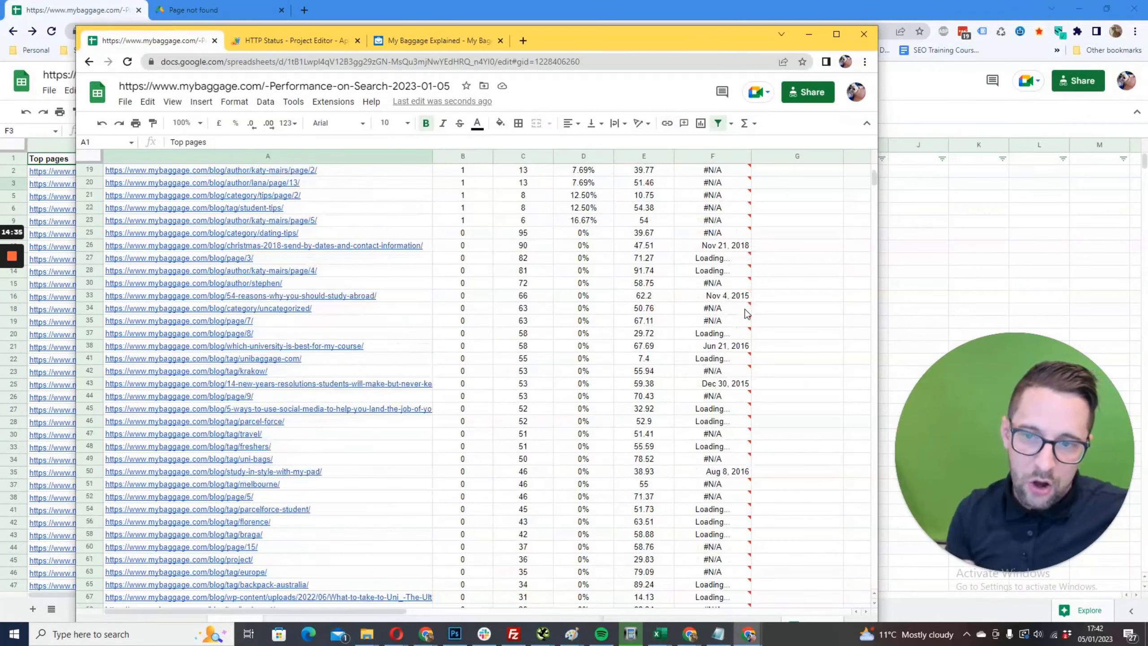
pyautogui.scroll(2, 724, 339)
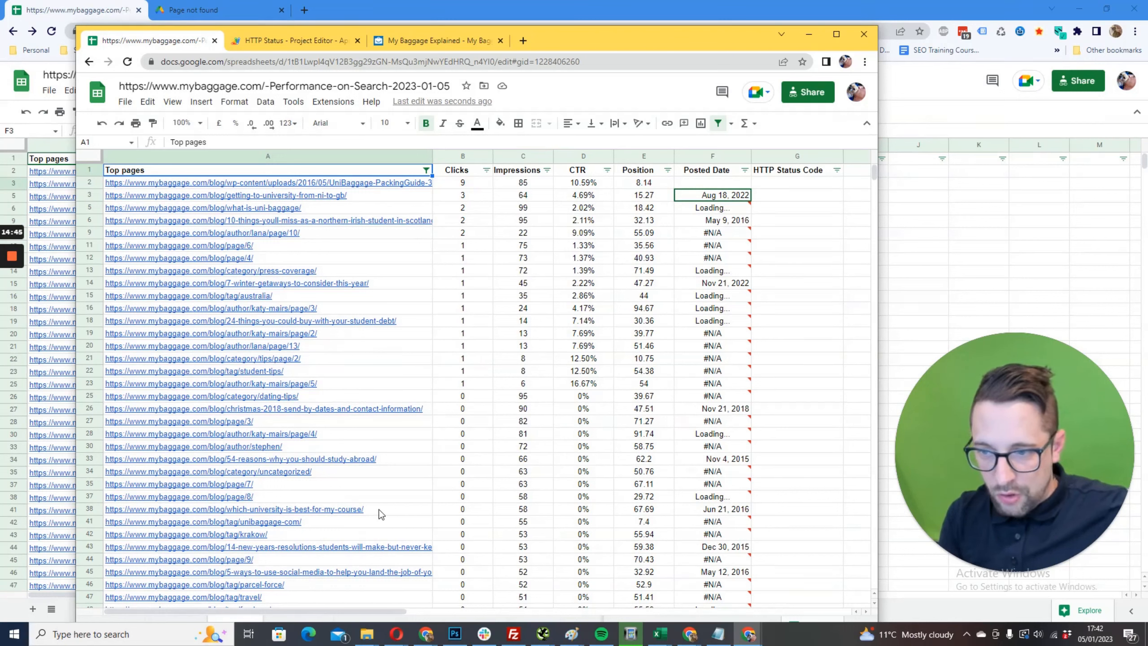
# Examine the posted date, impressions and clicks of the which-university-is-best-for-my-course post, and scan the remaining rows
pyautogui.click(738, 515)
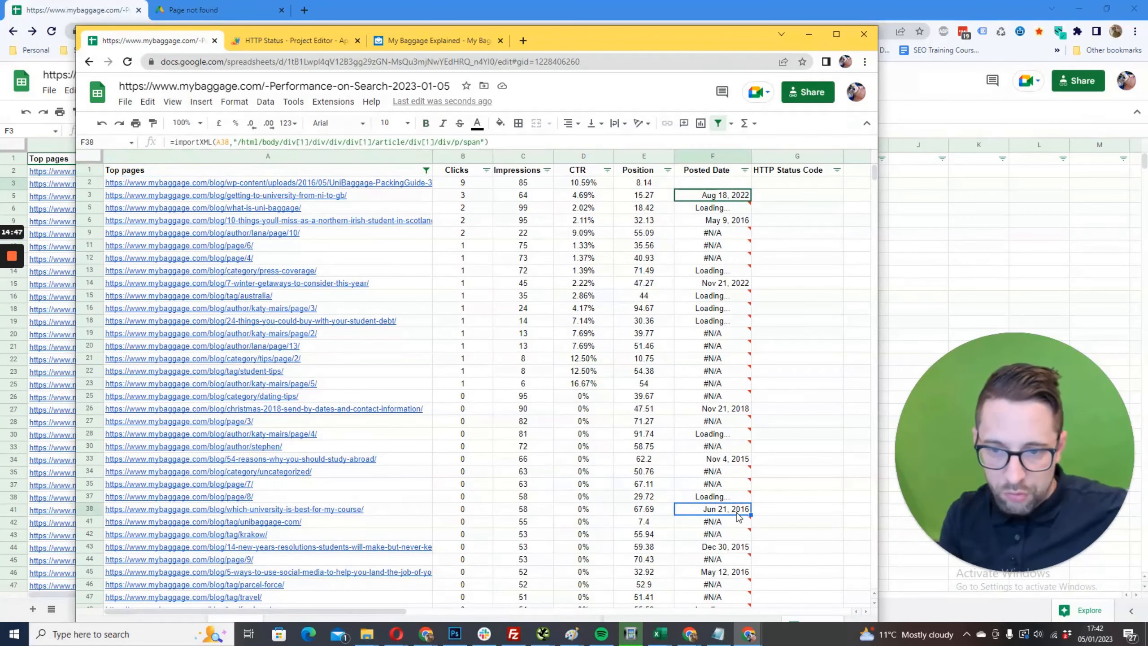
pyautogui.press('Left')
pyautogui.press('Left')
pyautogui.press('Left')
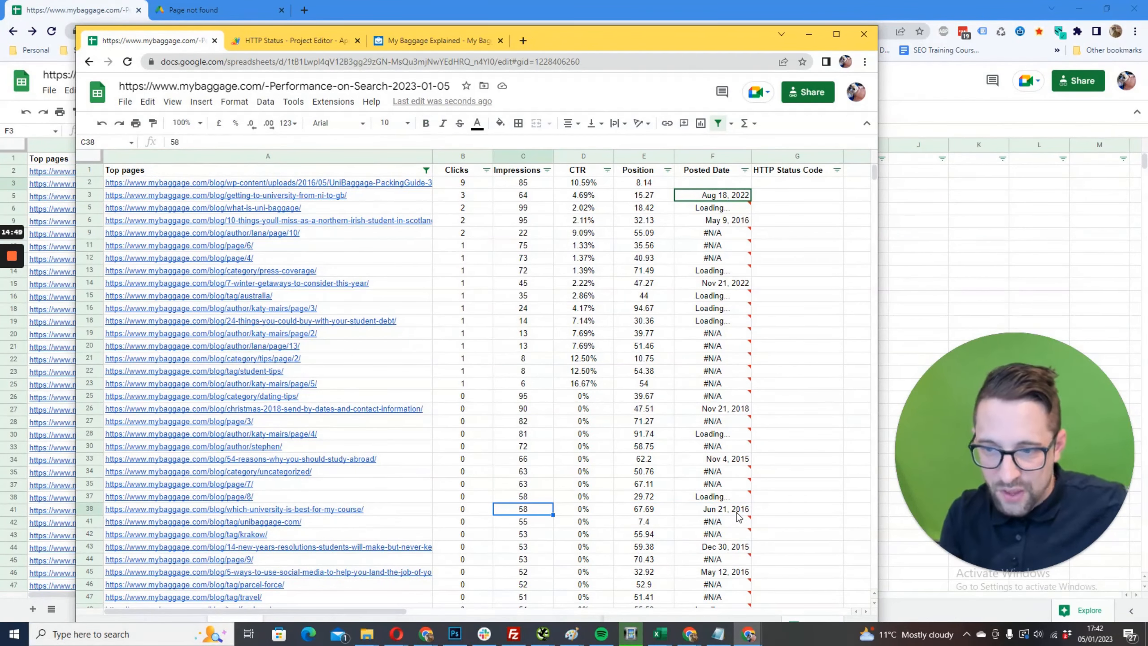
pyautogui.press('Left')
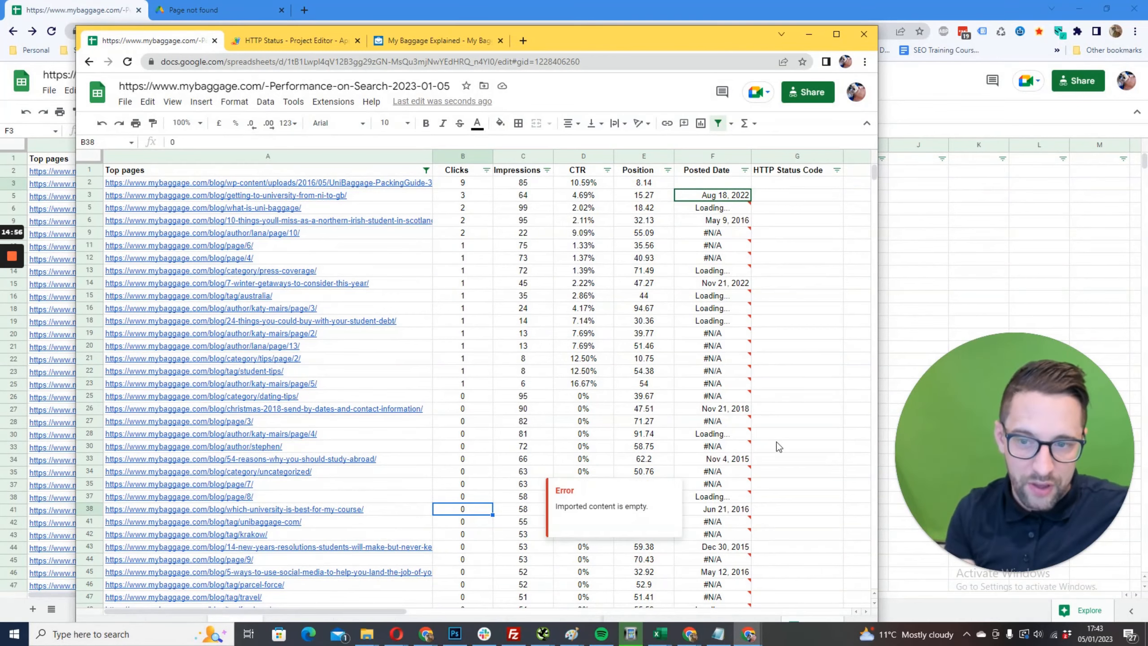
pyautogui.scroll(-15, 768, 330)
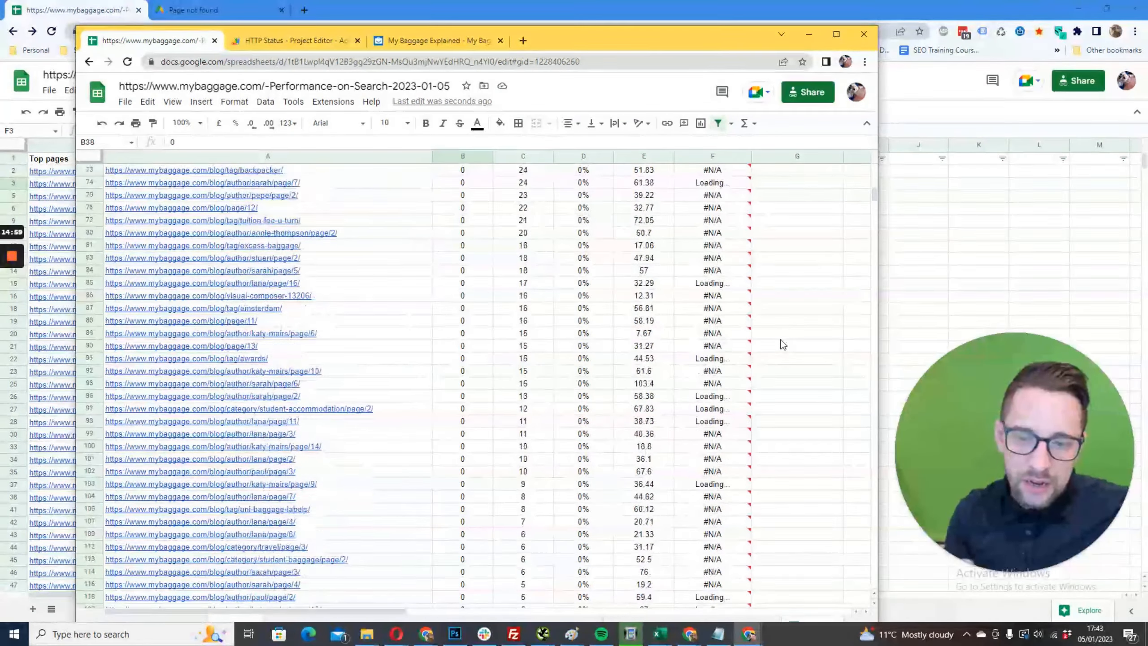
pyautogui.scroll(15, 782, 342)
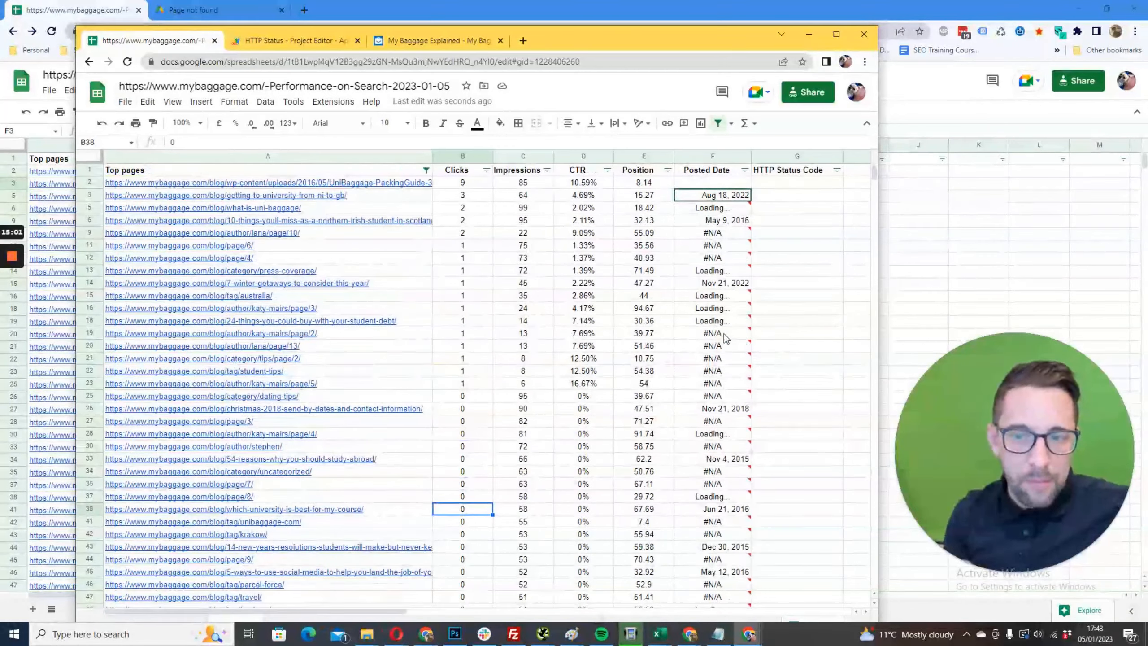
# Maximize the spreadsheet window, look through the date conditions for filtering Posted Date, and review the column's imported values
pyautogui.doubleClick(731, 40)
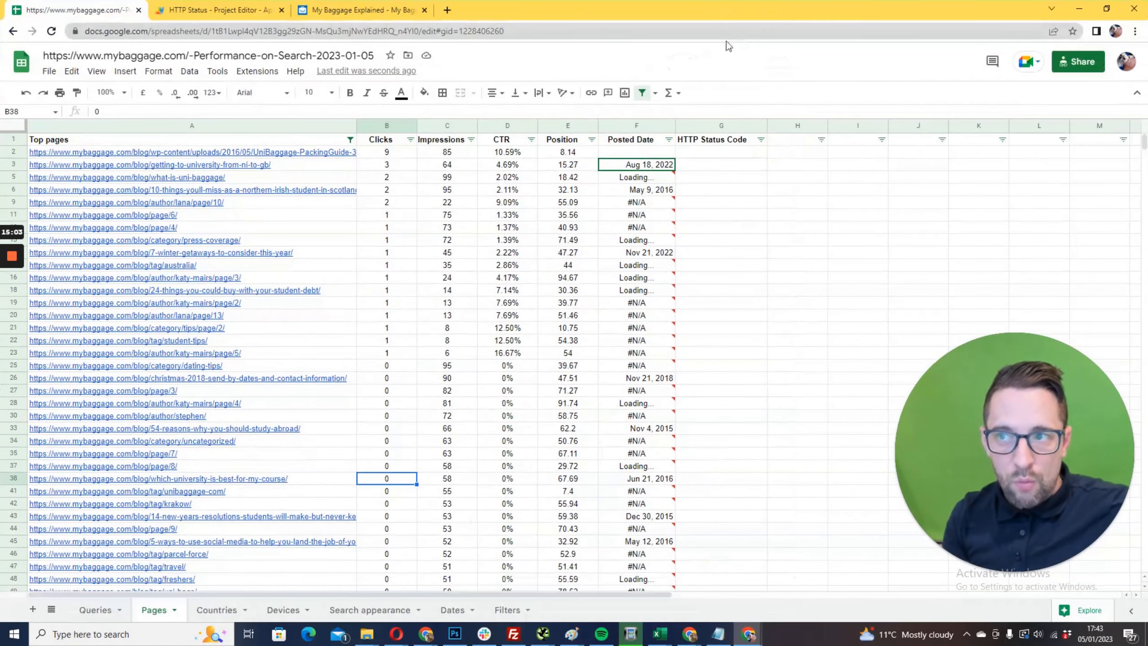
pyautogui.click(669, 139)
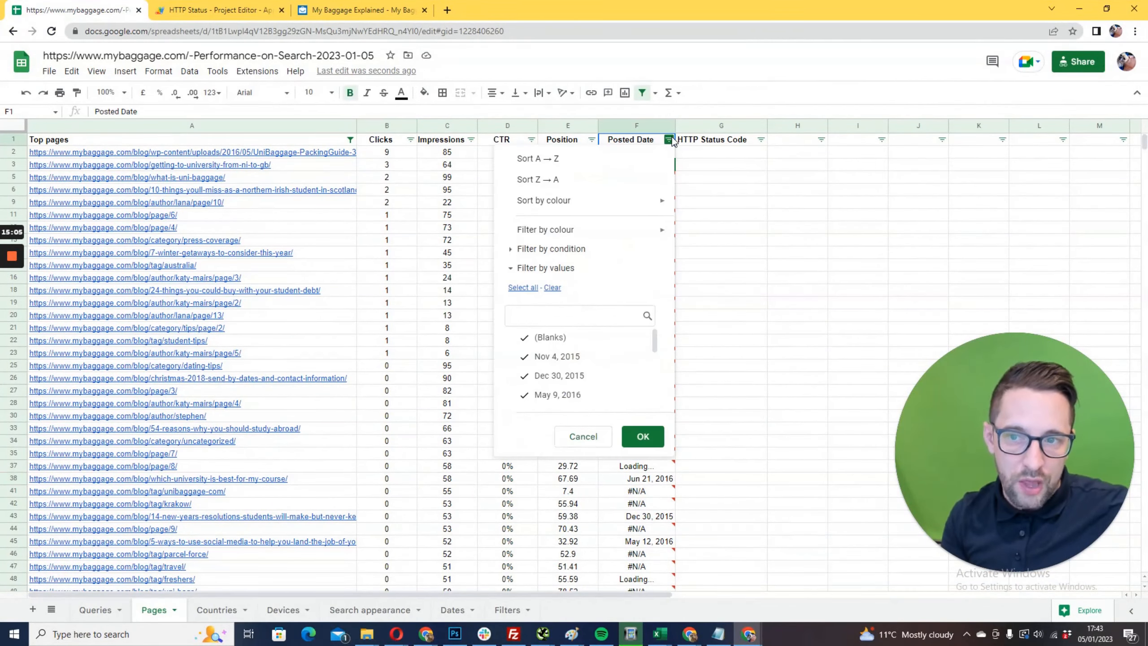
pyautogui.click(543, 250)
pyautogui.click(550, 273)
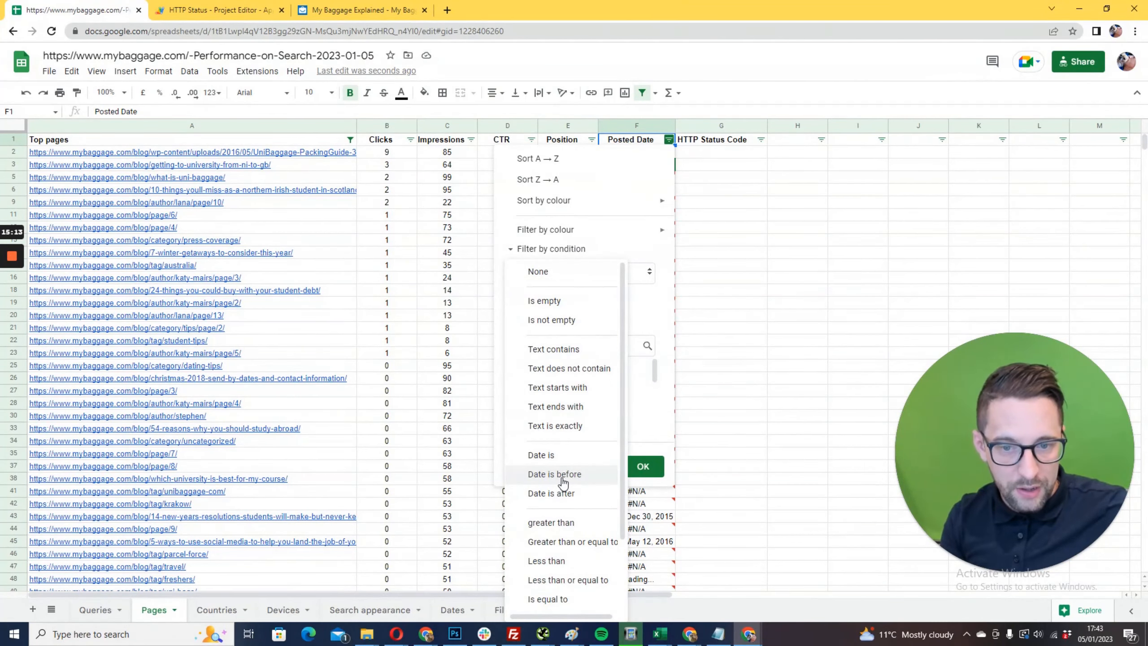
pyautogui.click(749, 380)
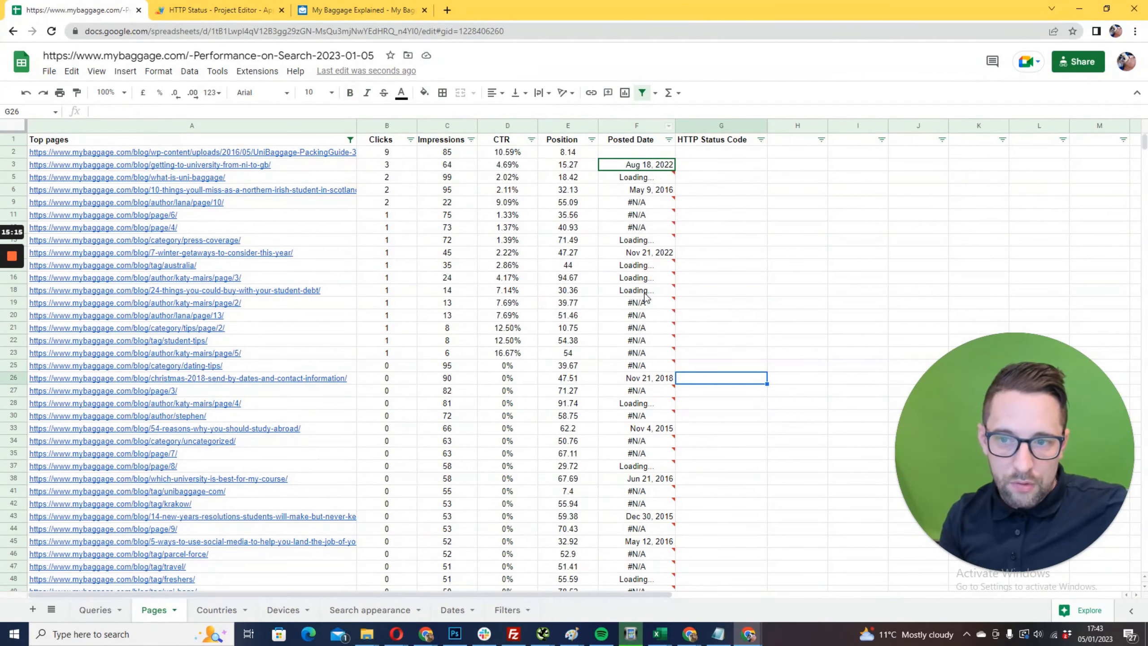
pyautogui.scroll(-20, 646, 297)
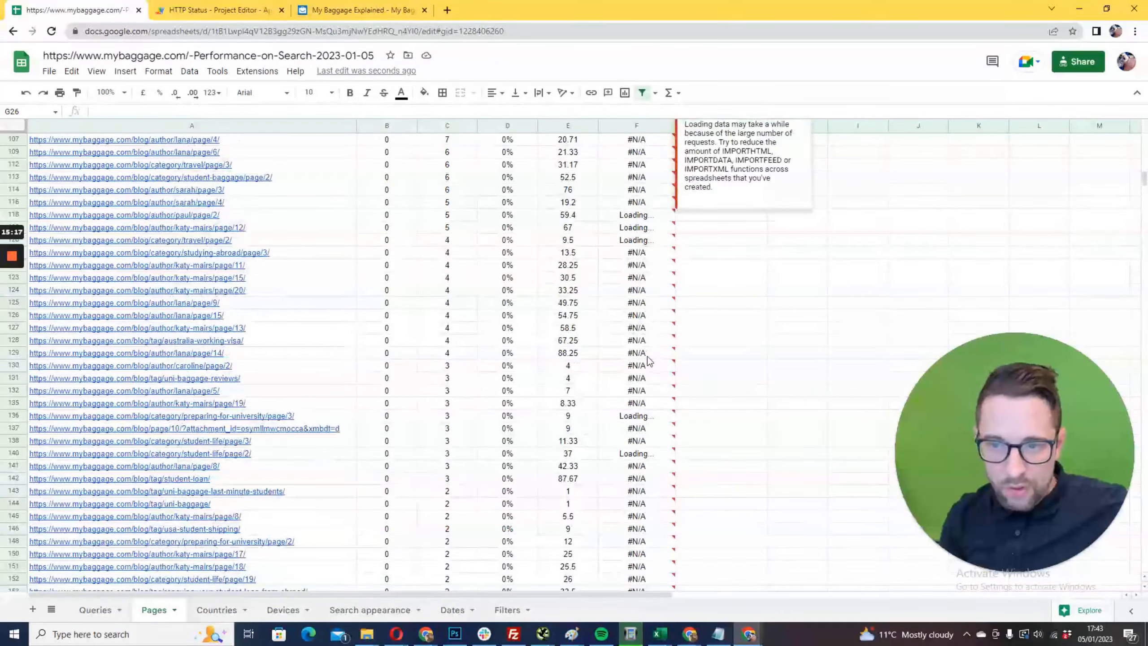
pyautogui.scroll(10, 647, 356)
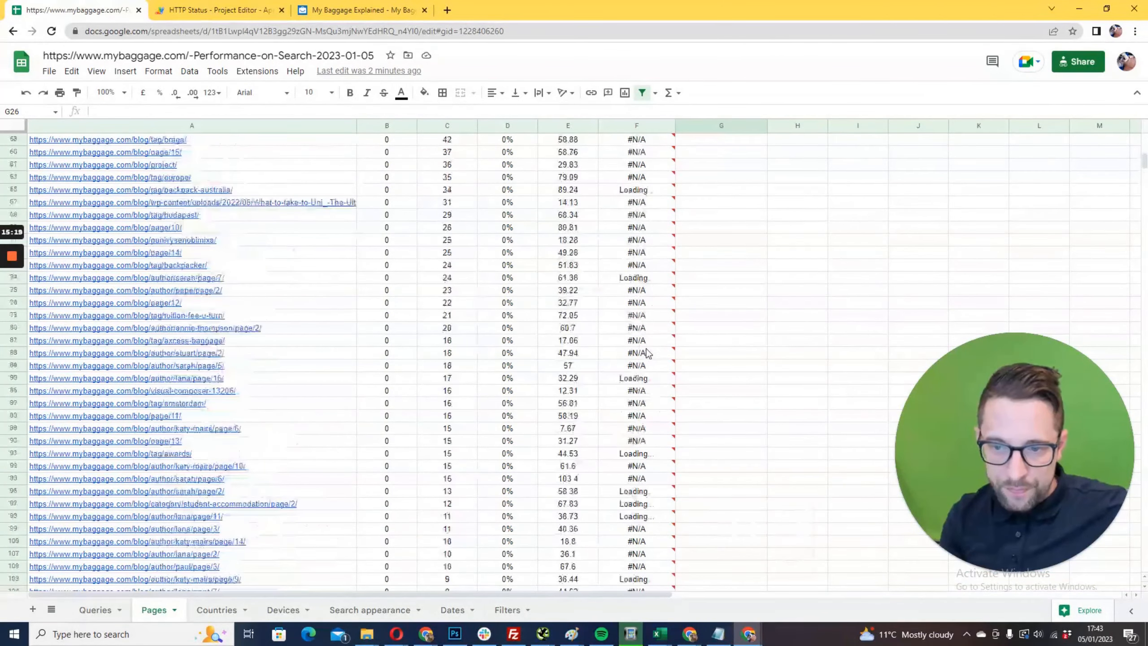
pyautogui.scroll(12, 647, 355)
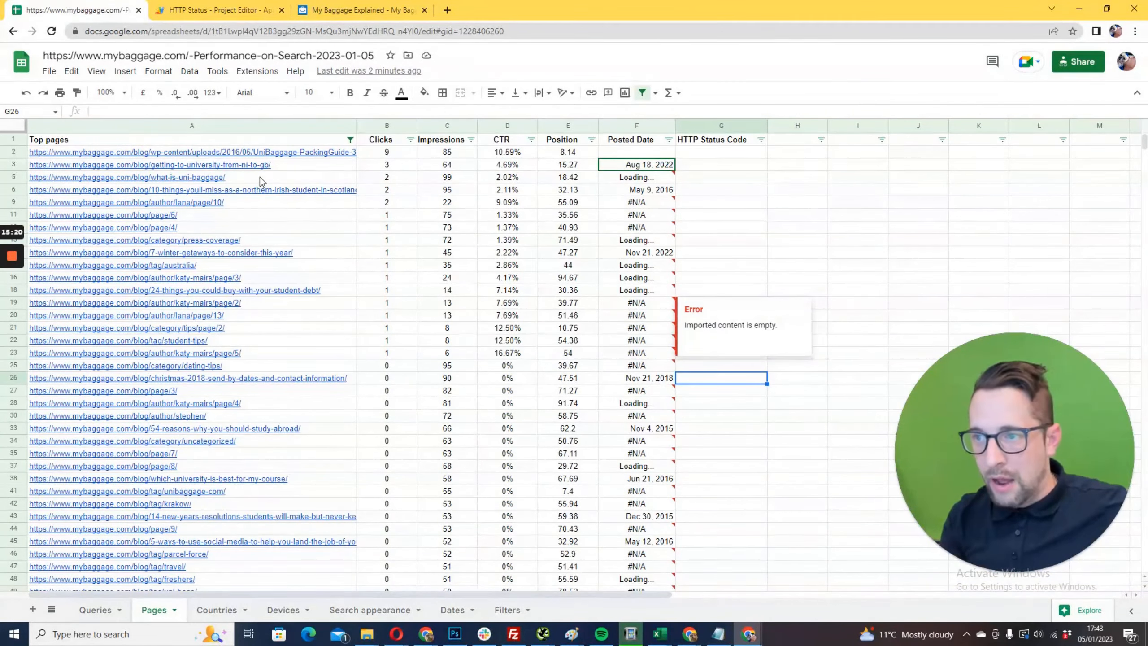
# Copy the filtered blog URLs in A2:A176 of the Top pages column
pyautogui.click(274, 153)
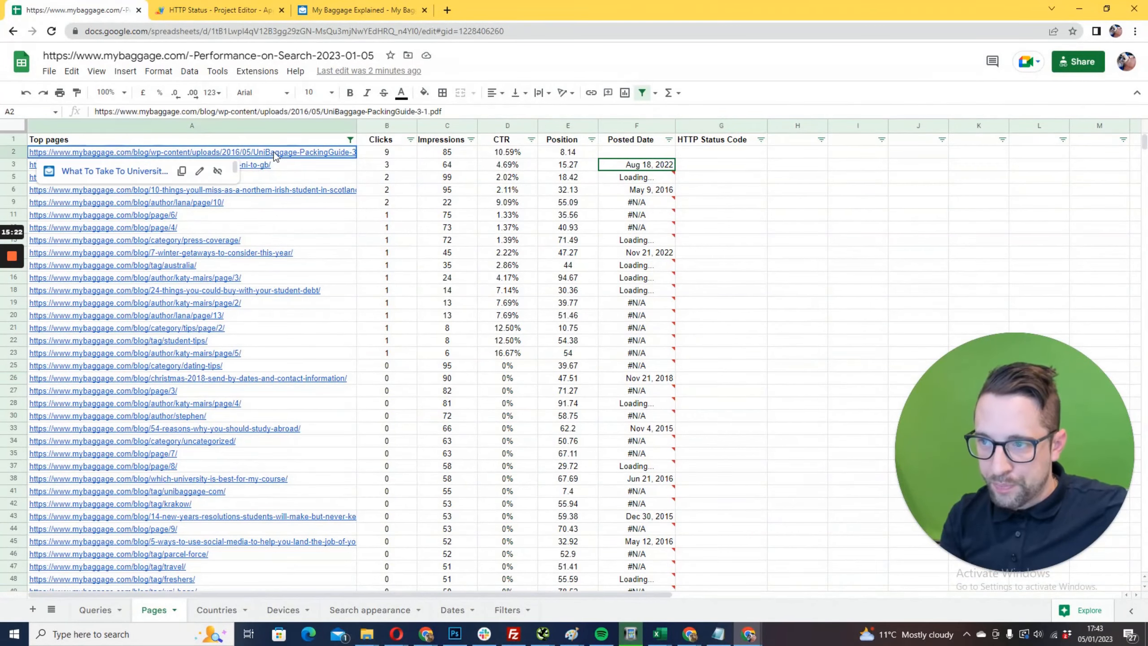
pyautogui.moveTo(274, 151); pyautogui.dragTo(282, 332)
pyautogui.hotkey('ctrl', 'c')
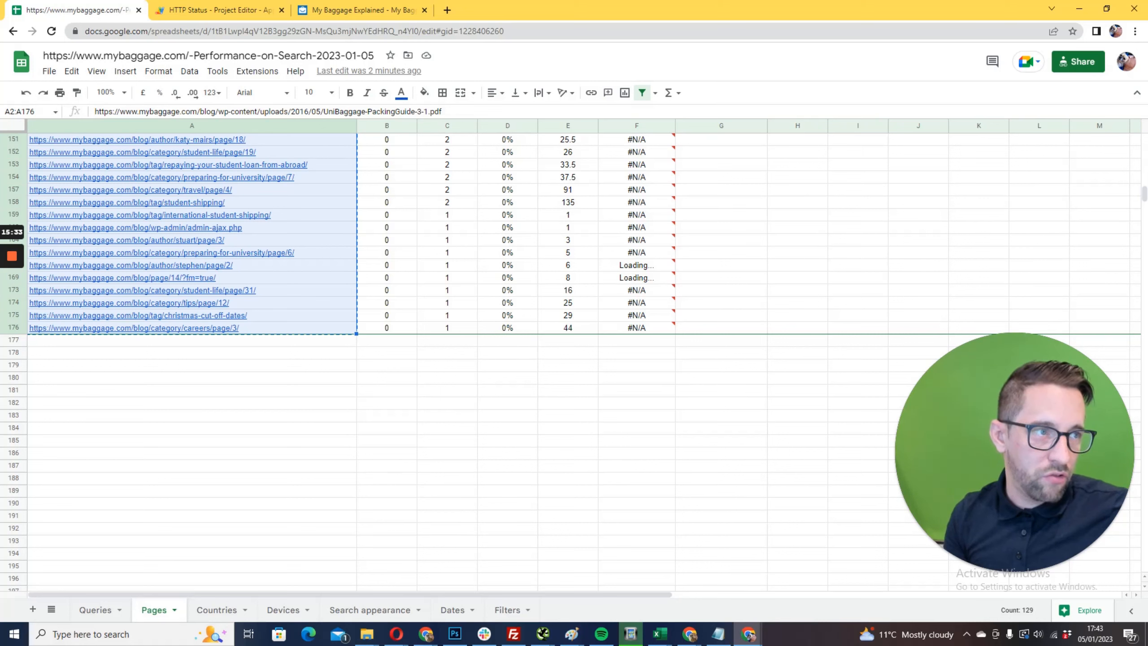
# Switch to Ahrefs and run a Batch Analysis on the copied blog URLs
pyautogui.hotkey('alt', 'Tab')
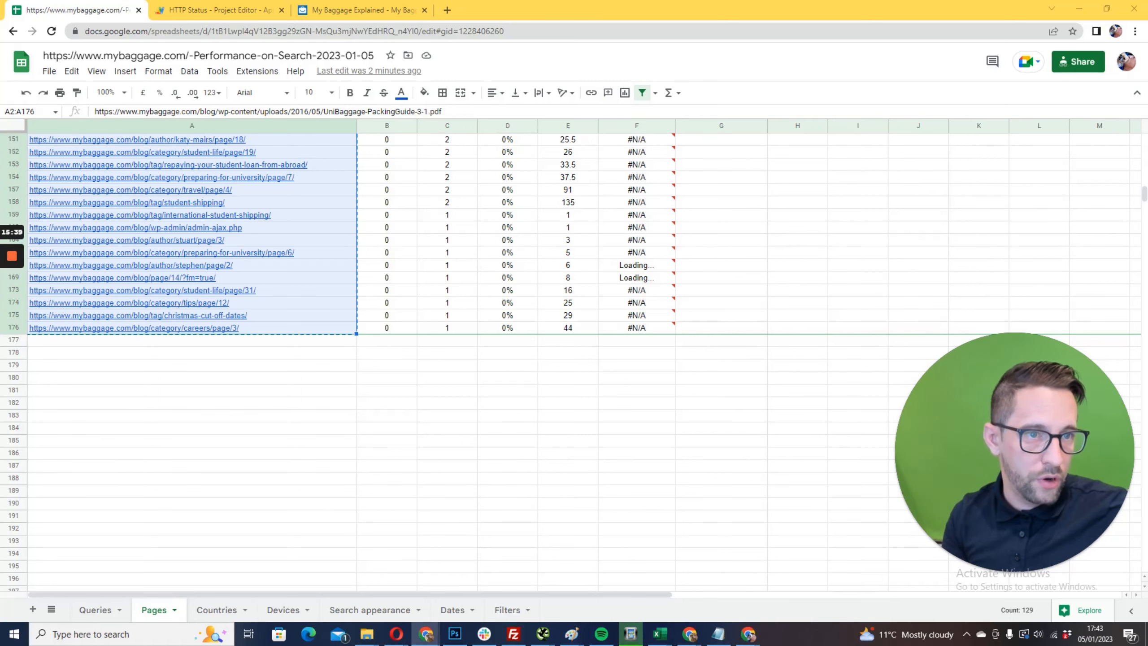
pyautogui.moveTo(615, 244); pyautogui.dragTo(704, 183)
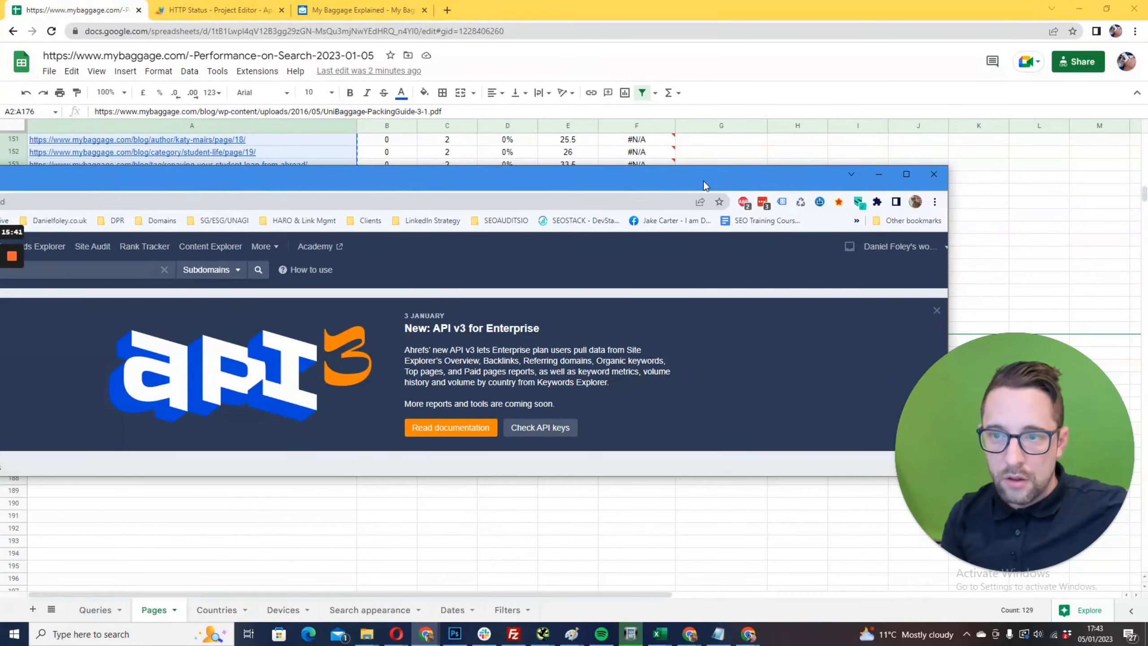
pyautogui.doubleClick(704, 183)
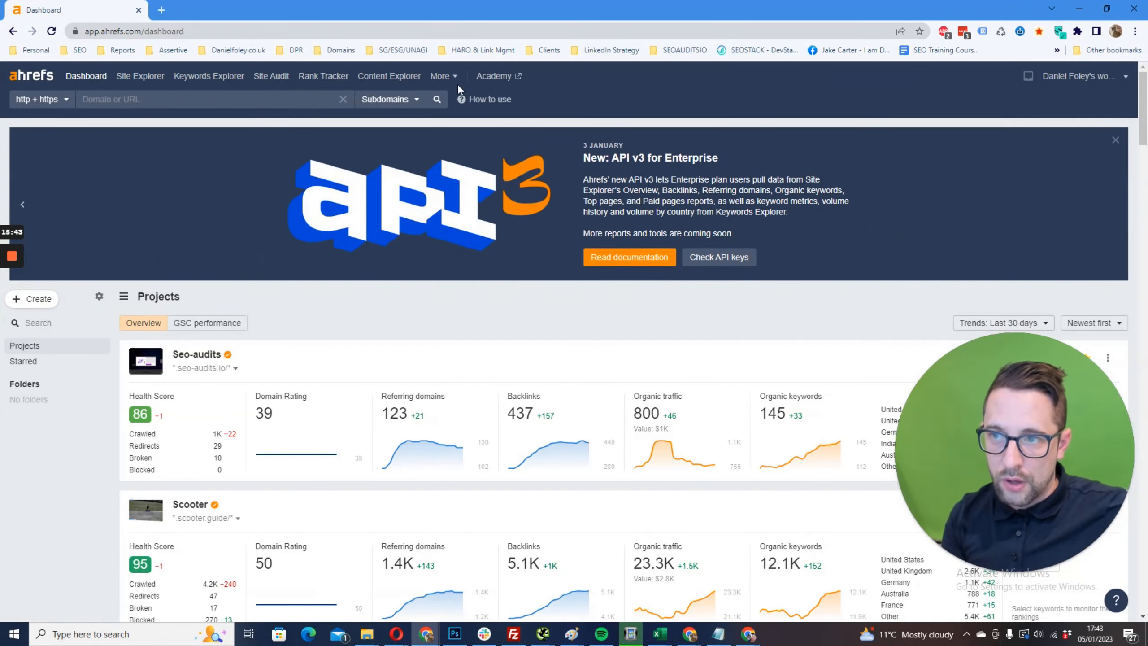
pyautogui.click(441, 76)
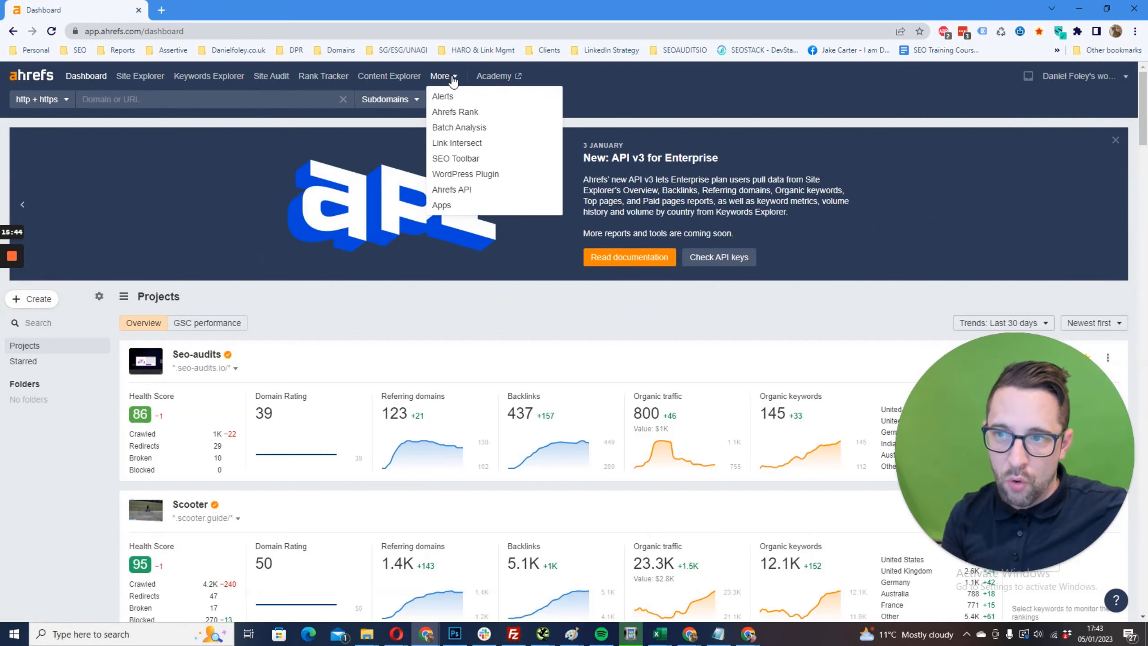
pyautogui.click(447, 127)
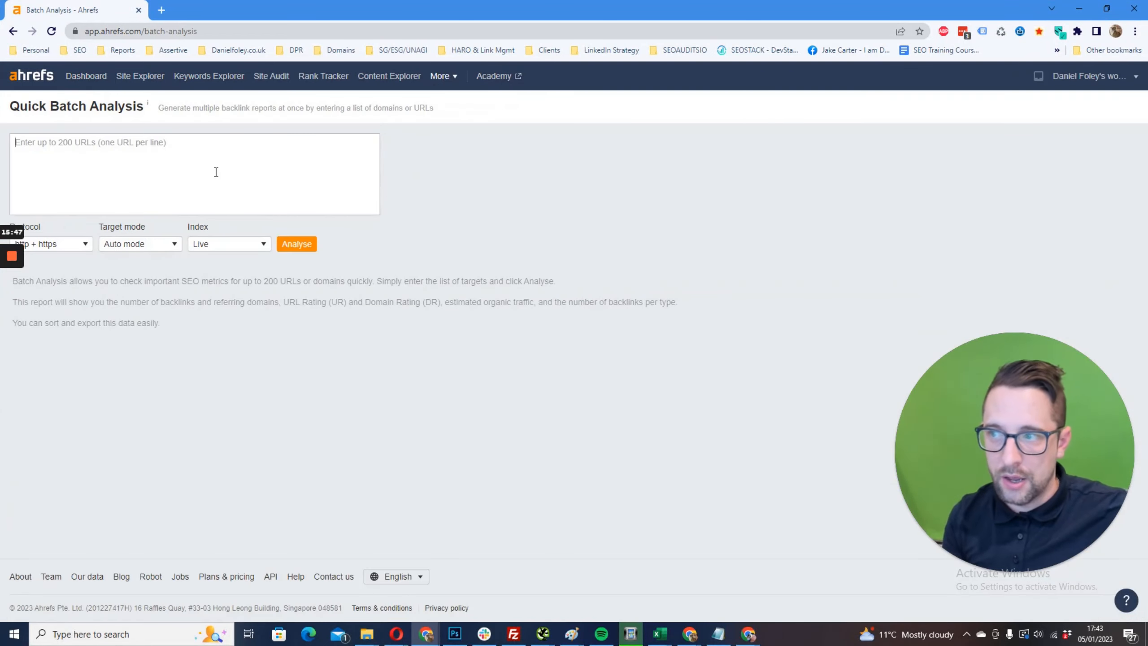
pyautogui.hotkey('ctrl', 'v')
pyautogui.click(297, 244)
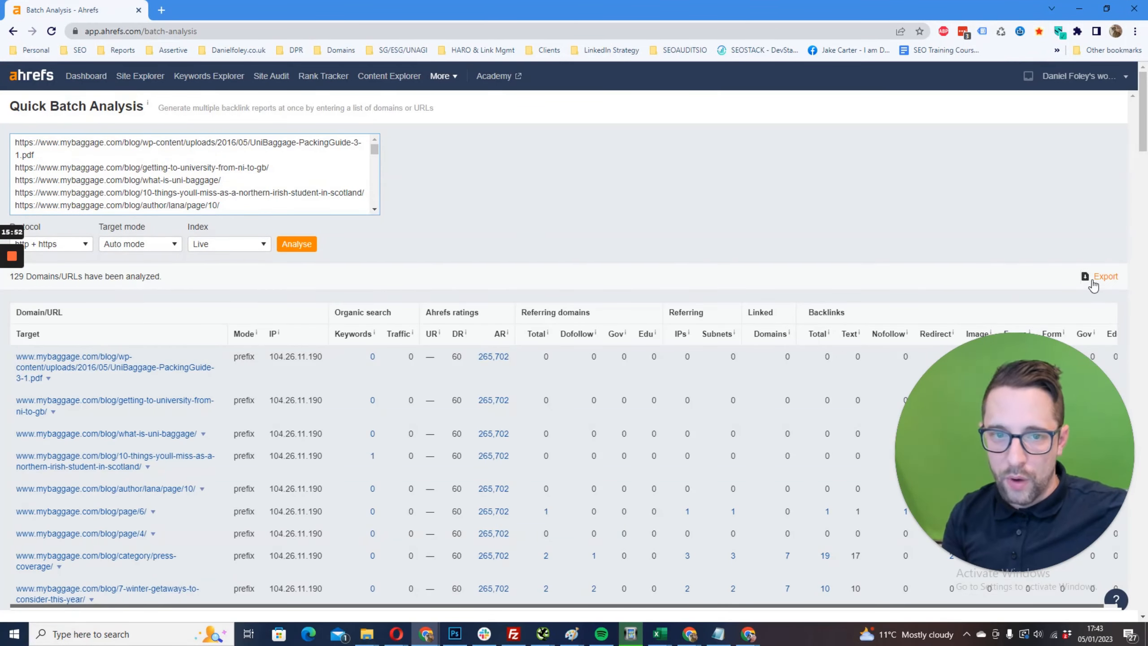
# Export the batch analysis results as a UTF-8 CSV and open the downloaded file in Excel
pyautogui.click(1114, 278)
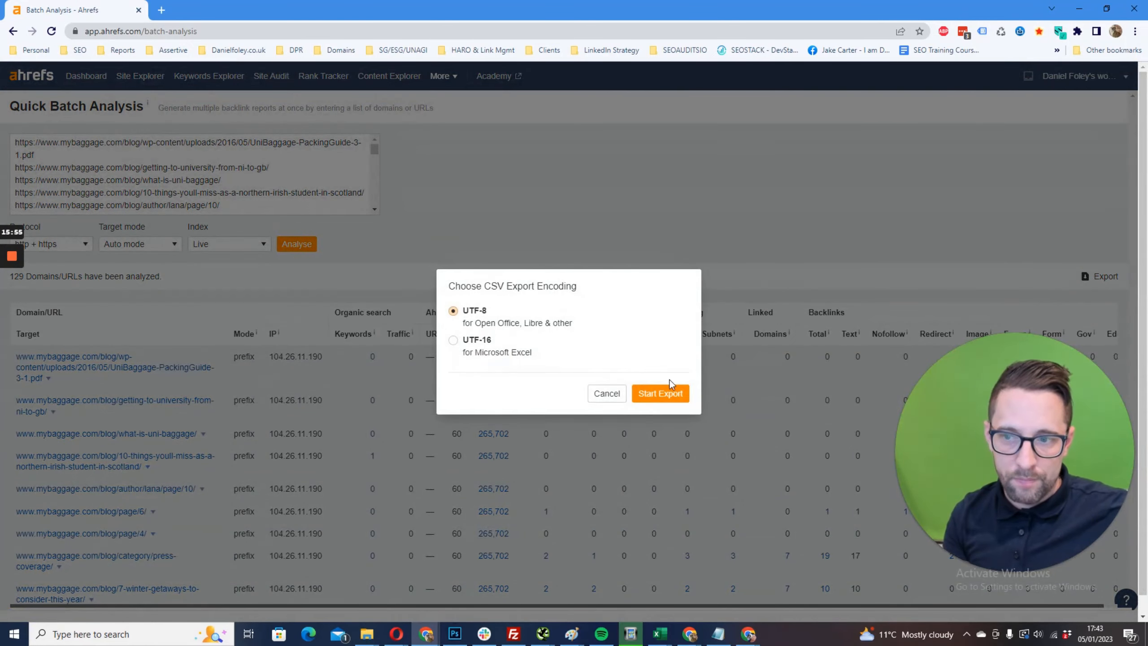
pyautogui.click(662, 394)
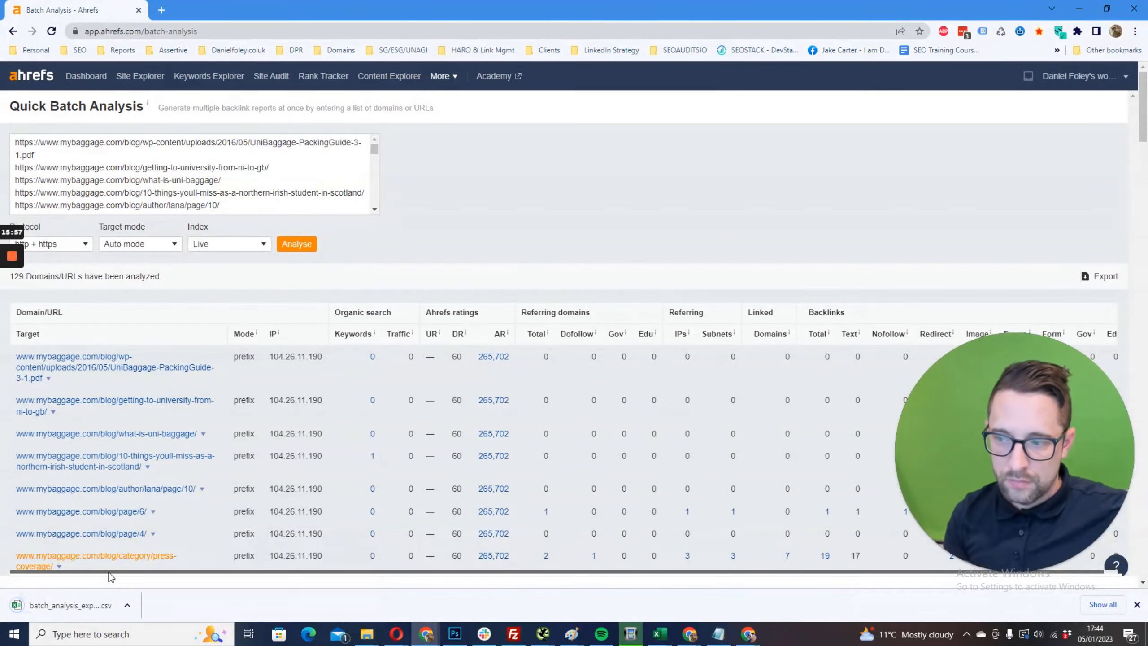
pyautogui.click(72, 605)
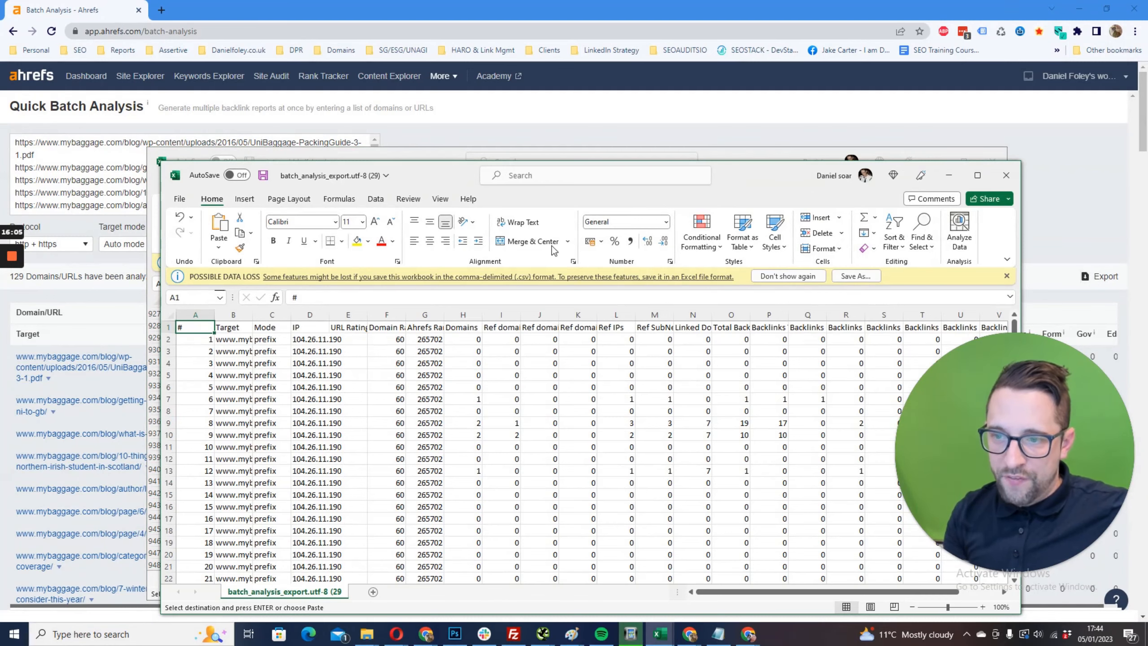
# Copy columns H to Y, from Domains through Total Traffic, in the batch analysis export
pyautogui.moveTo(746, 177); pyautogui.dragTo(610, 47)
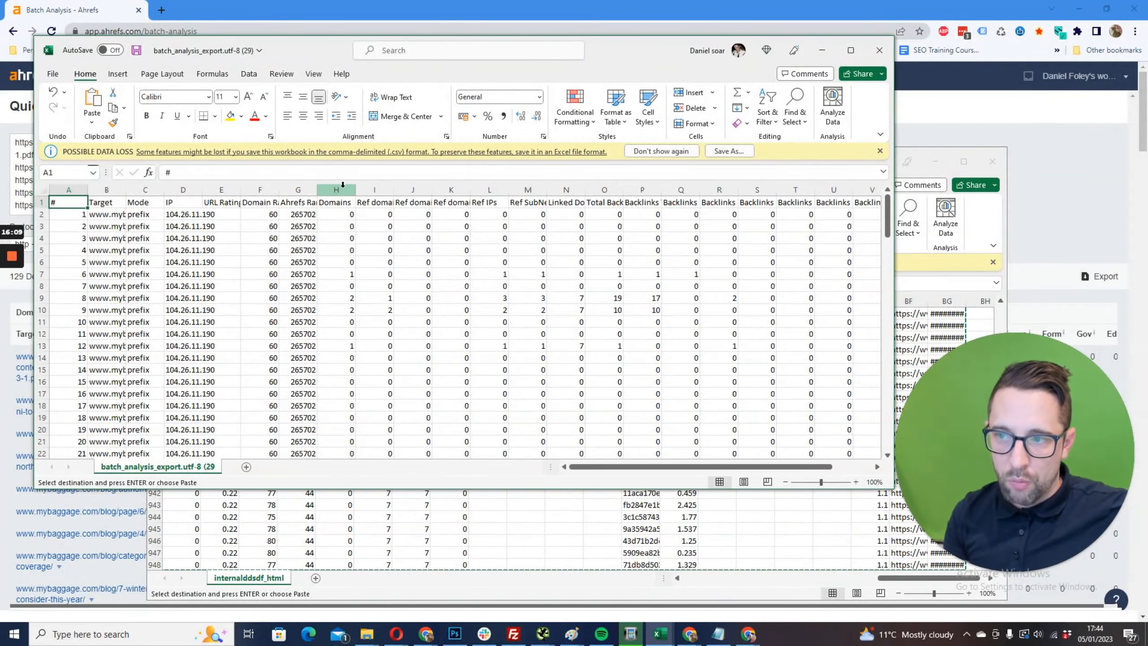
pyautogui.moveTo(346, 186); pyautogui.dragTo(792, 185)
pyautogui.hotkey('ctrl', 'c')
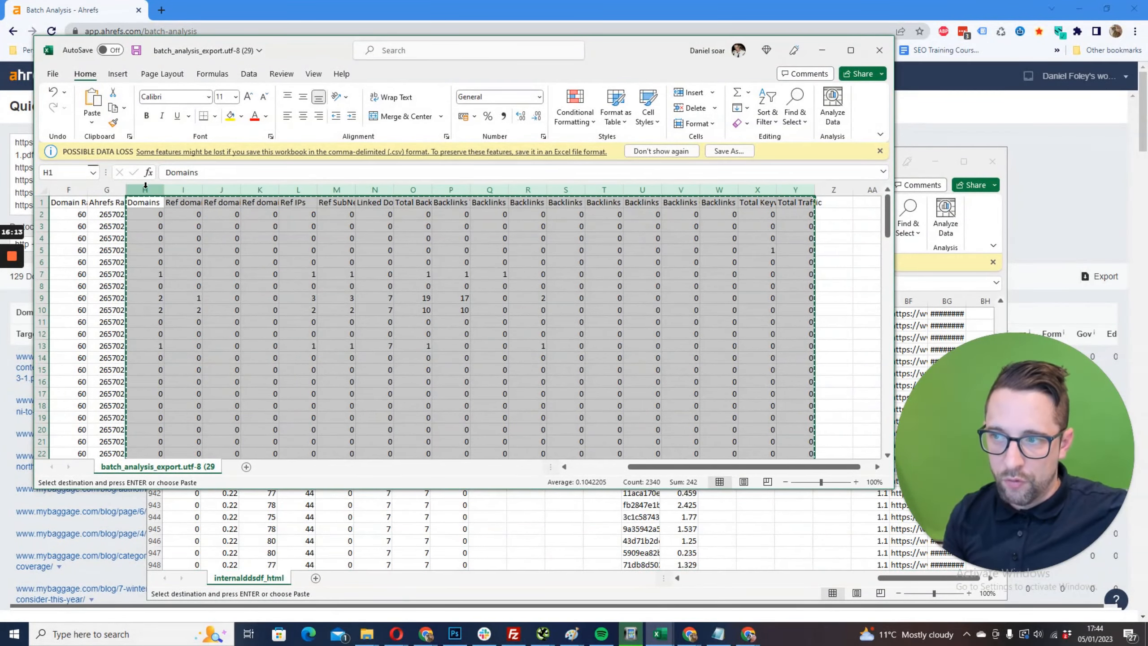
# Switch back to the Search Console spreadsheet and paste the copied Ahrefs metrics as values only, starting at H1 of the Pages sheet
pyautogui.click(1058, 158)
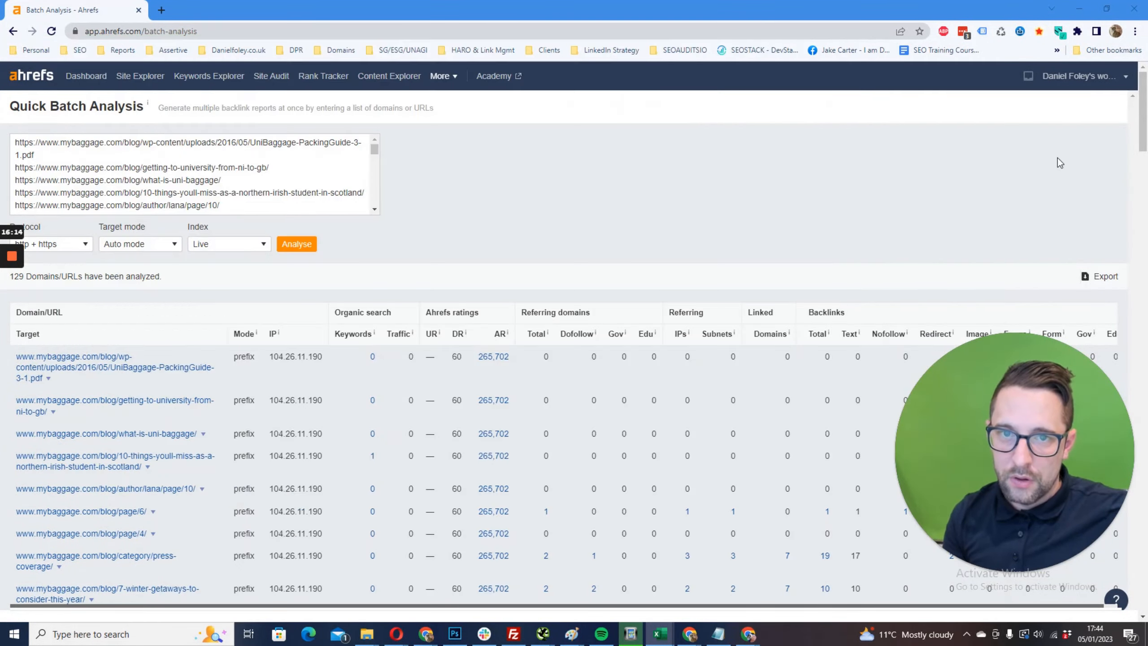
pyautogui.click(1078, 11)
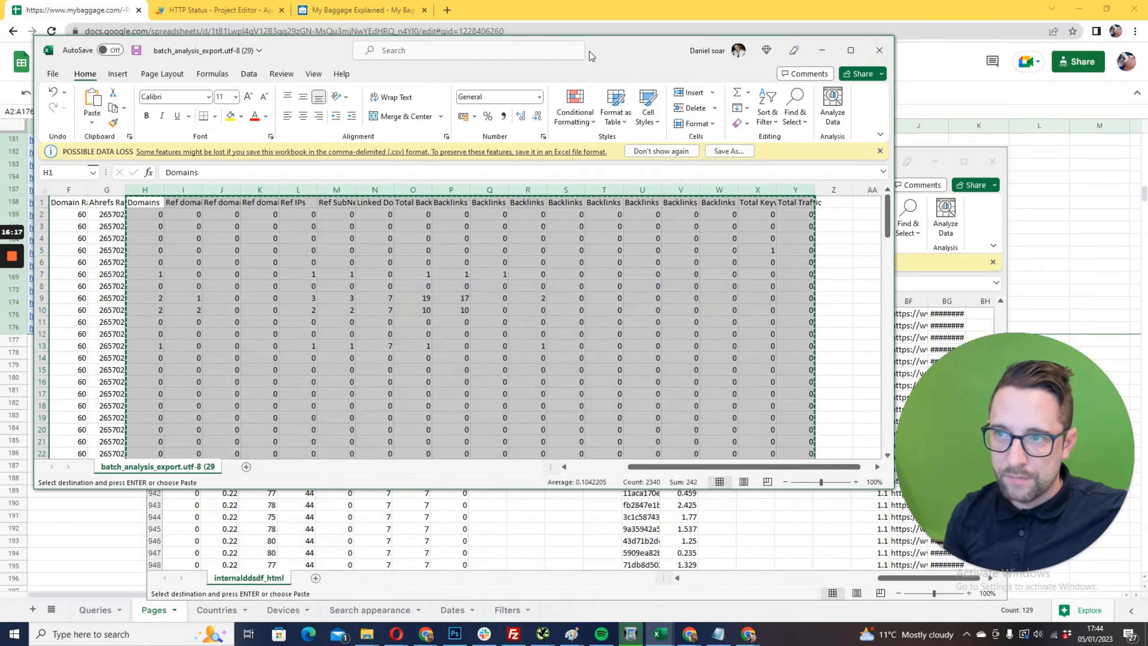
pyautogui.click(537, 12)
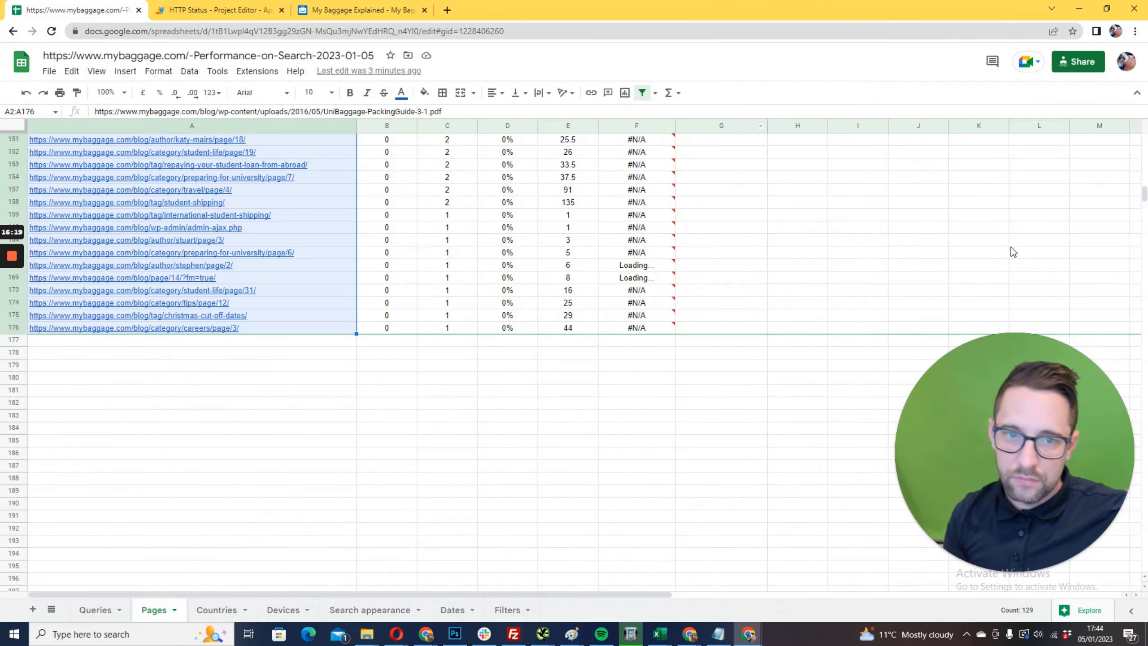
pyautogui.scroll(20, 949, 244)
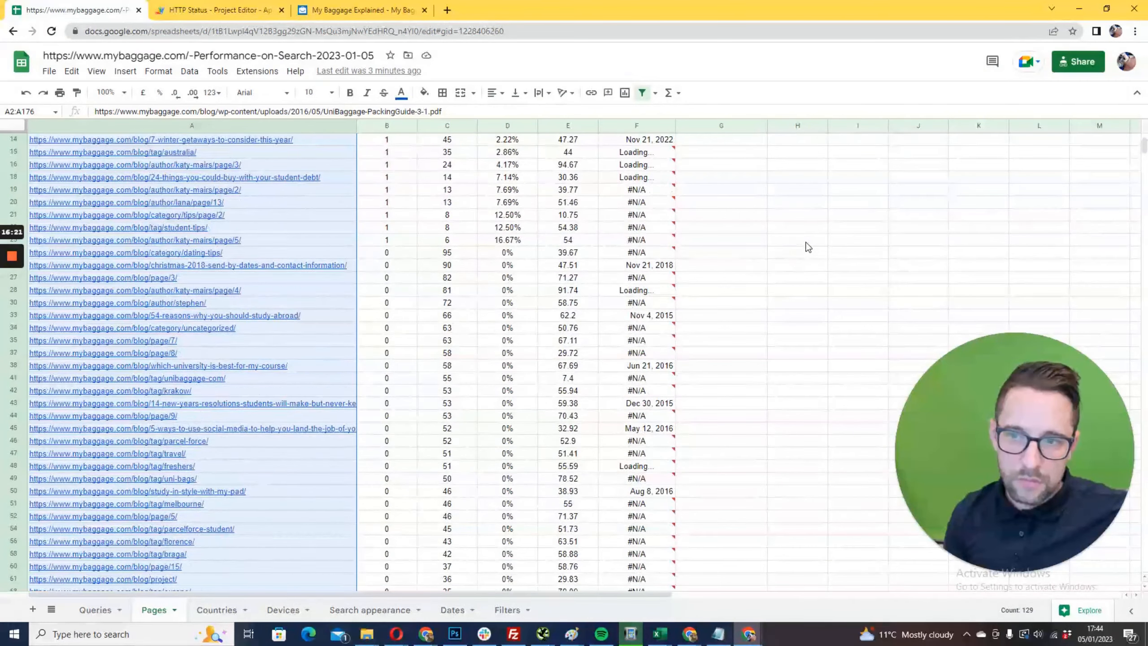
pyautogui.scroll(3, 808, 246)
pyautogui.click(781, 144)
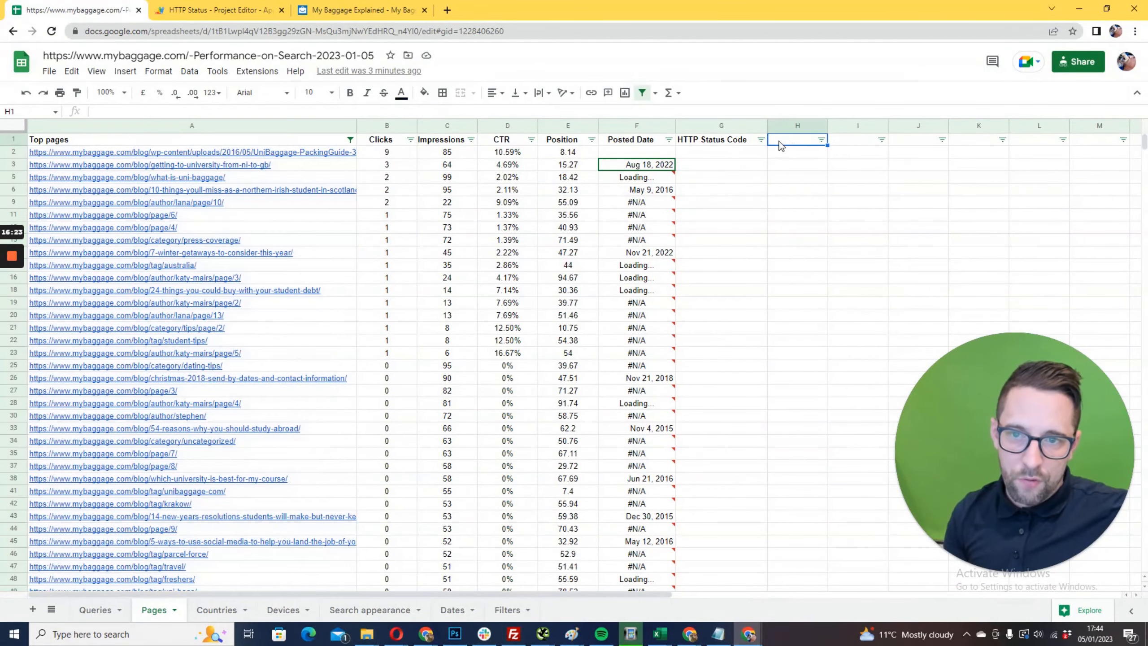
pyautogui.click(71, 71)
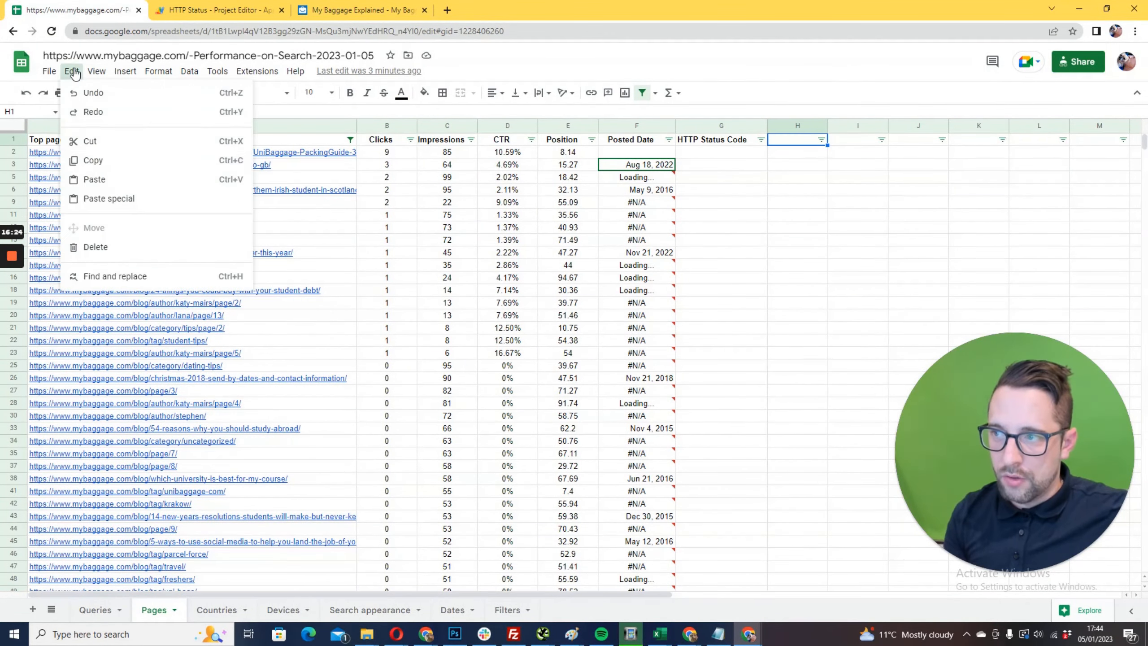
pyautogui.moveTo(136, 198)
pyautogui.click(300, 204)
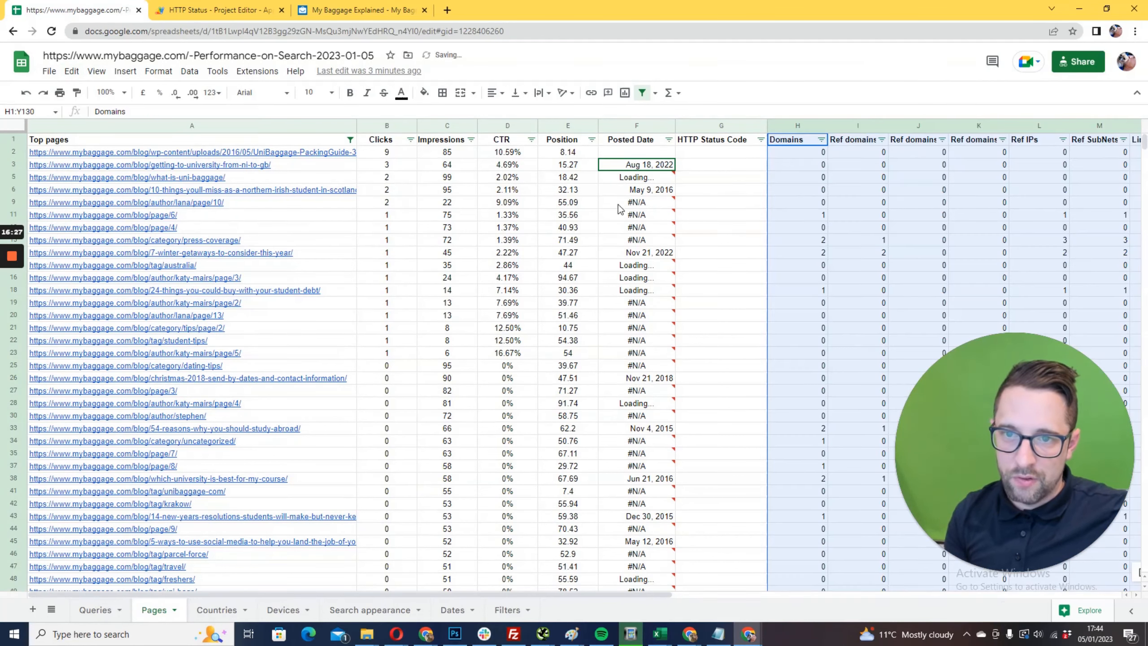
# Centre the pasted Ahrefs metrics in H1:Y130 horizontally
pyautogui.click(498, 92)
pyautogui.click(509, 121)
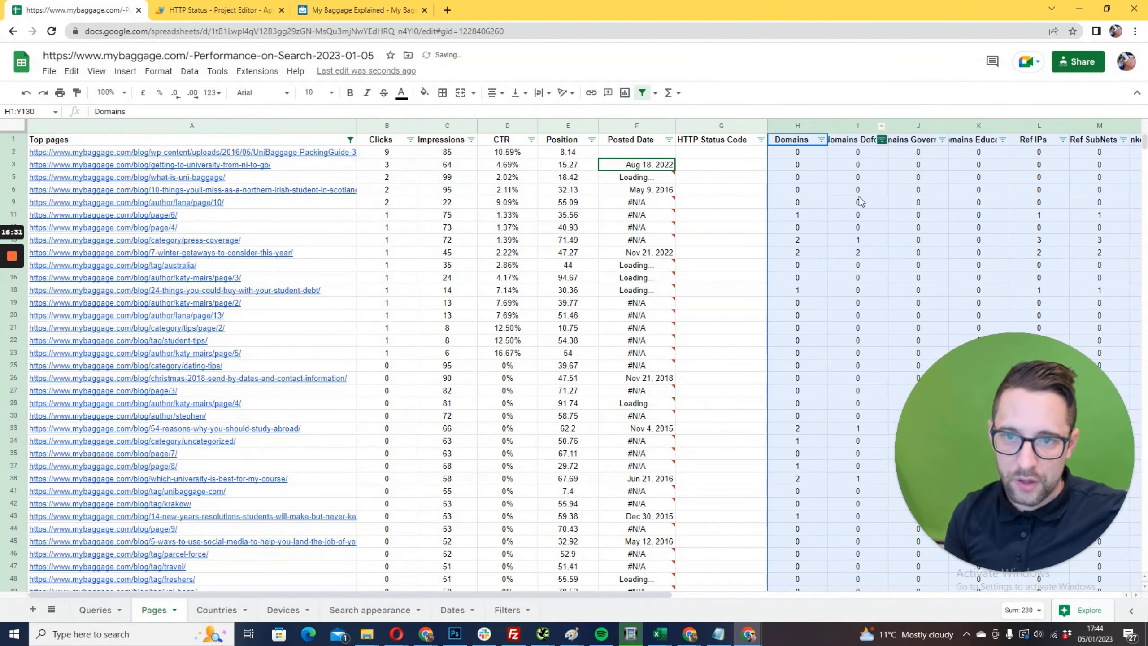
pyautogui.click(808, 254)
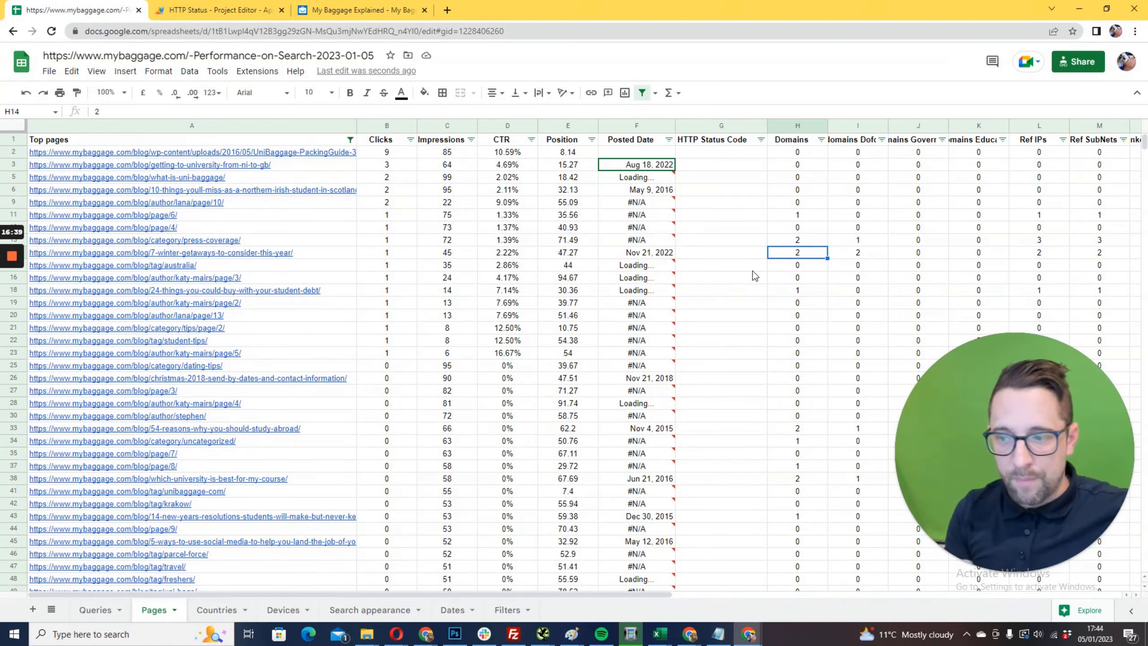
pyautogui.rightClick(157, 614)
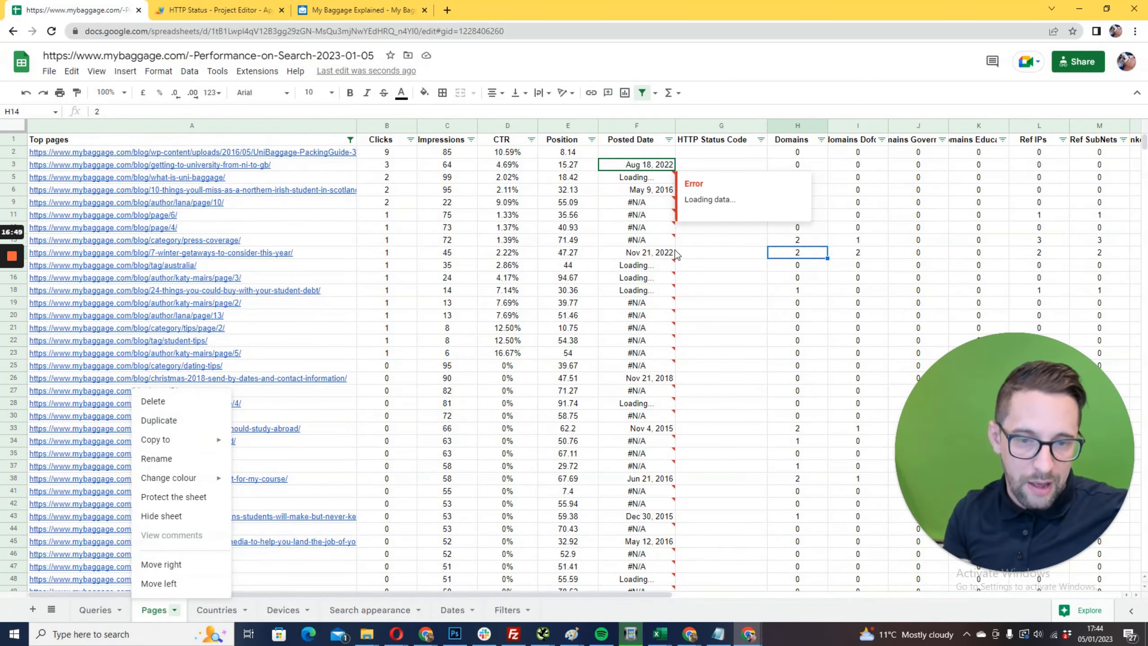
pyautogui.click(719, 307)
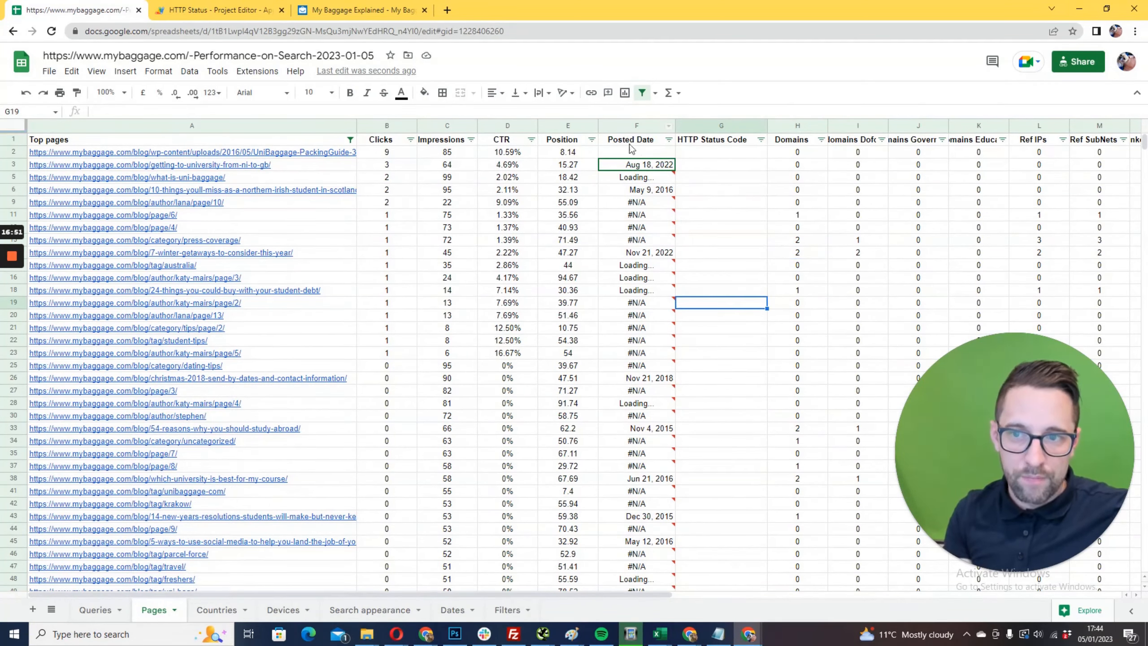
pyautogui.scroll(-20, 634, 179)
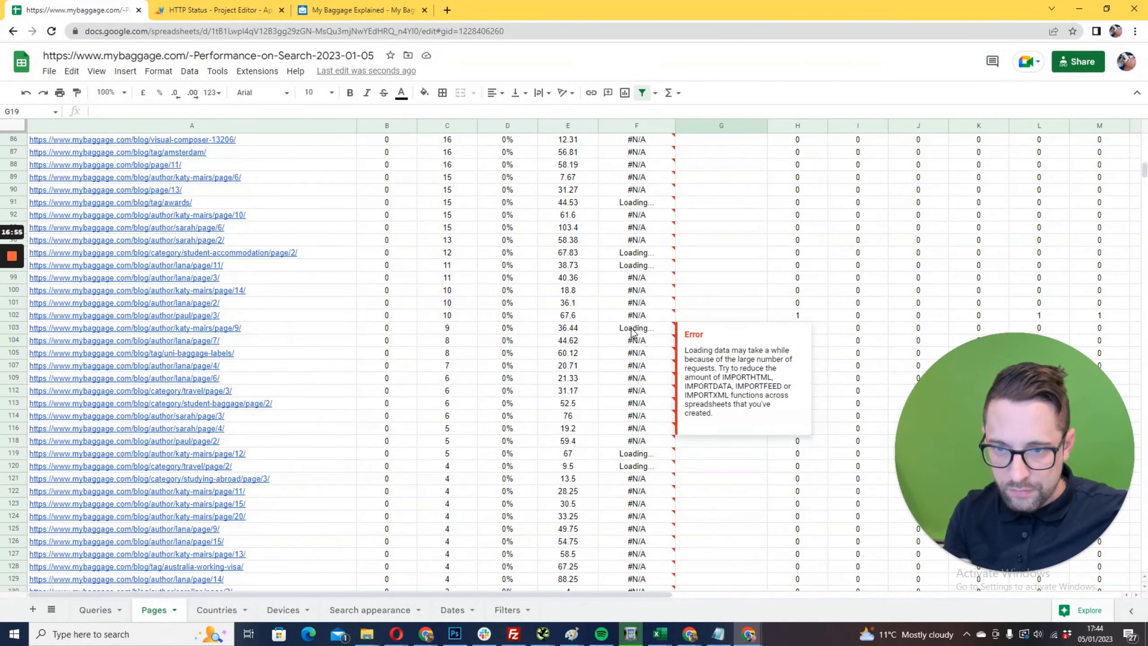
pyautogui.scroll(20, 634, 328)
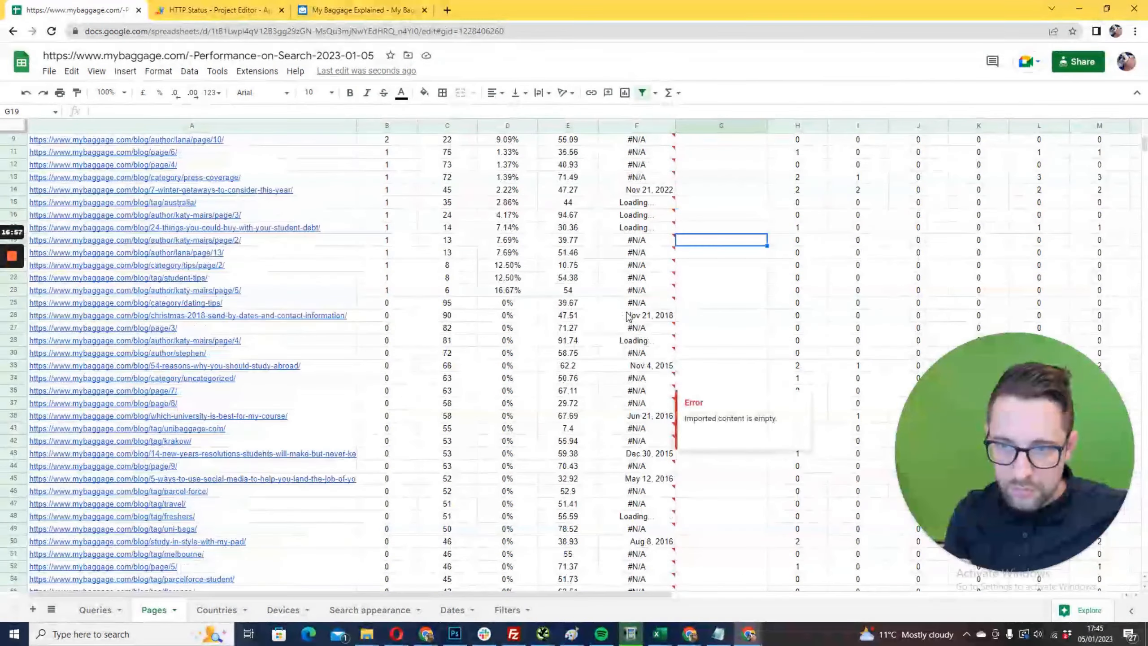
# Try to replace the Posted Date formulas in column F with a values-only paste of the same column, and undo it
pyautogui.click(632, 125)
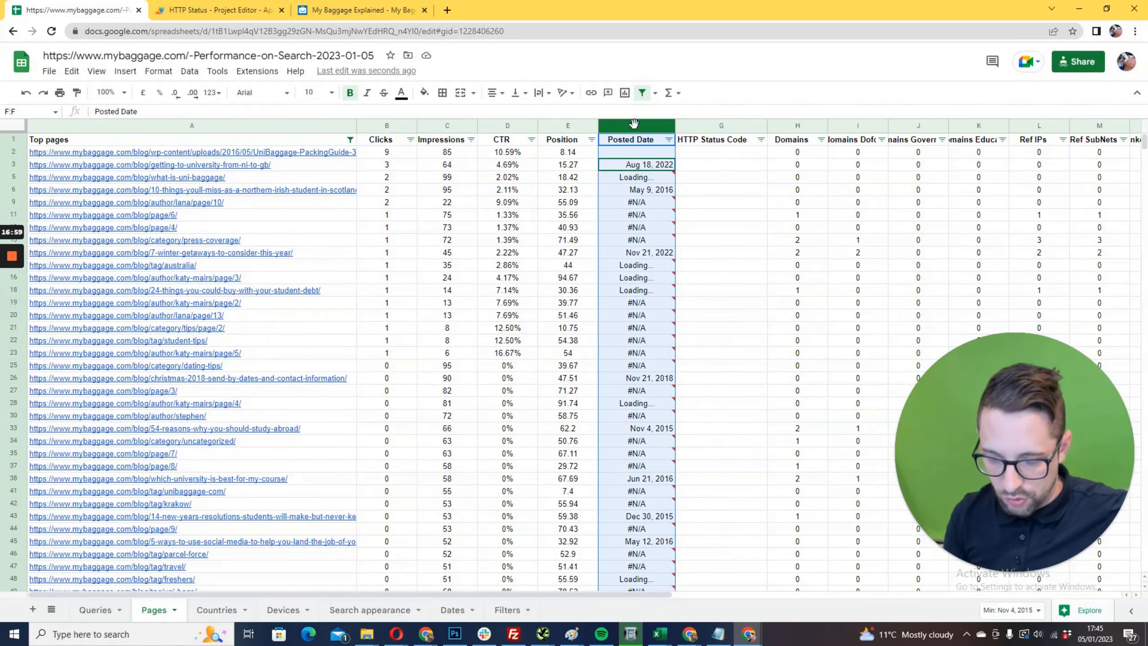
pyautogui.click(73, 73)
pyautogui.moveTo(169, 199)
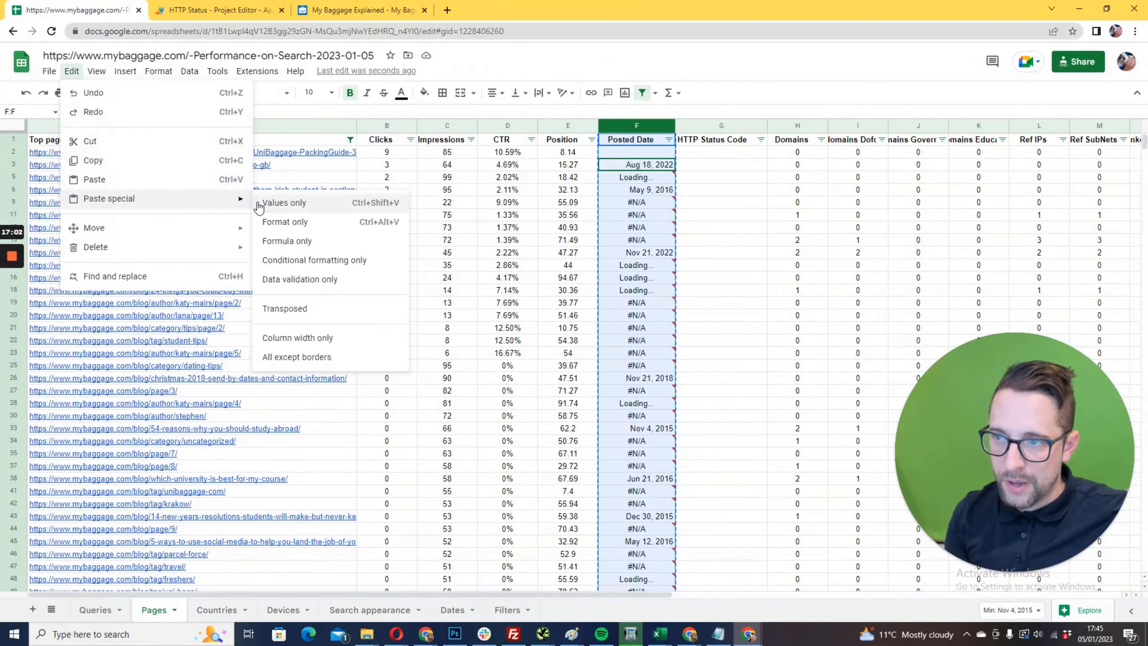
pyautogui.click(292, 209)
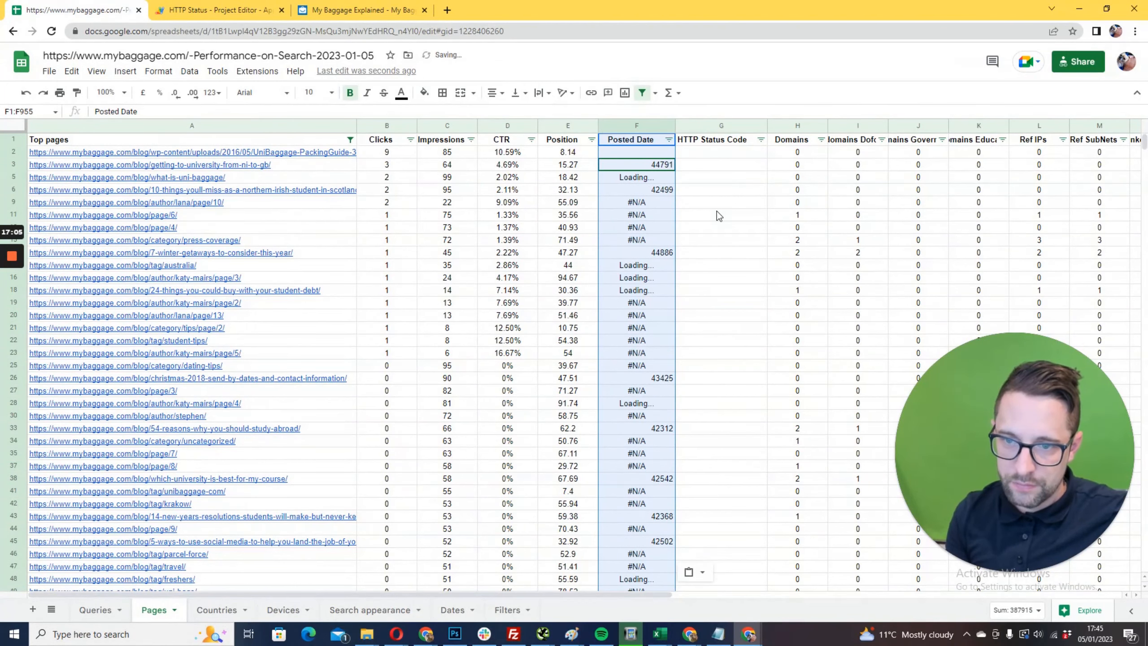
pyautogui.hotkey('ctrl', 'z')
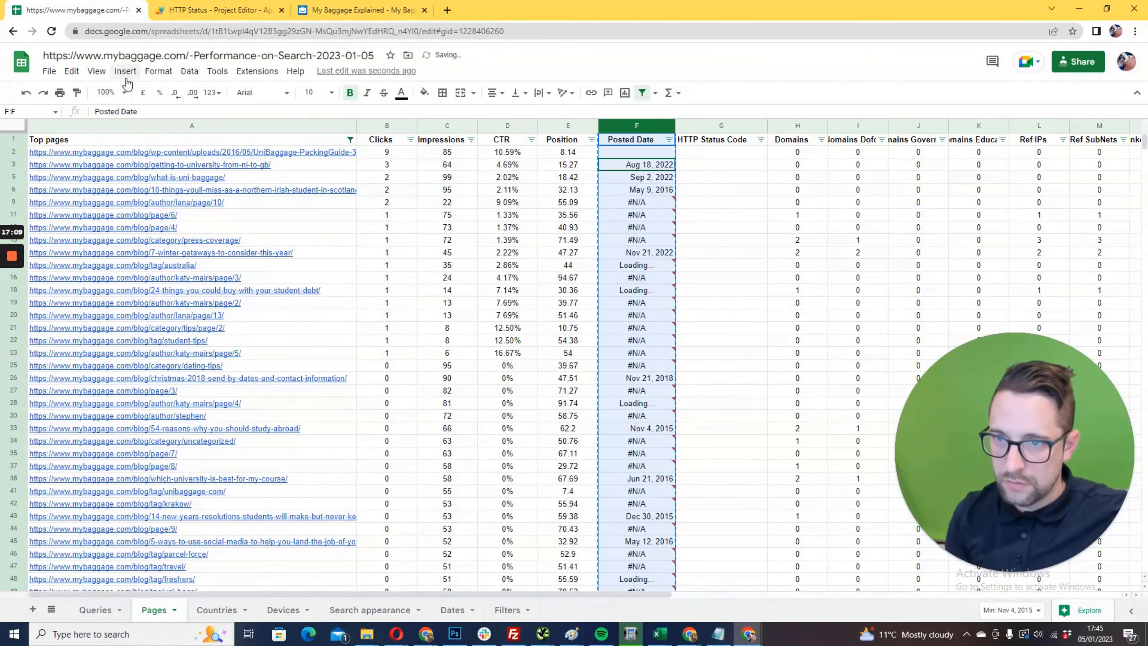
# Try a format-only paste of the Posted Date column onto itself and check the content of cell F3
pyautogui.click(71, 71)
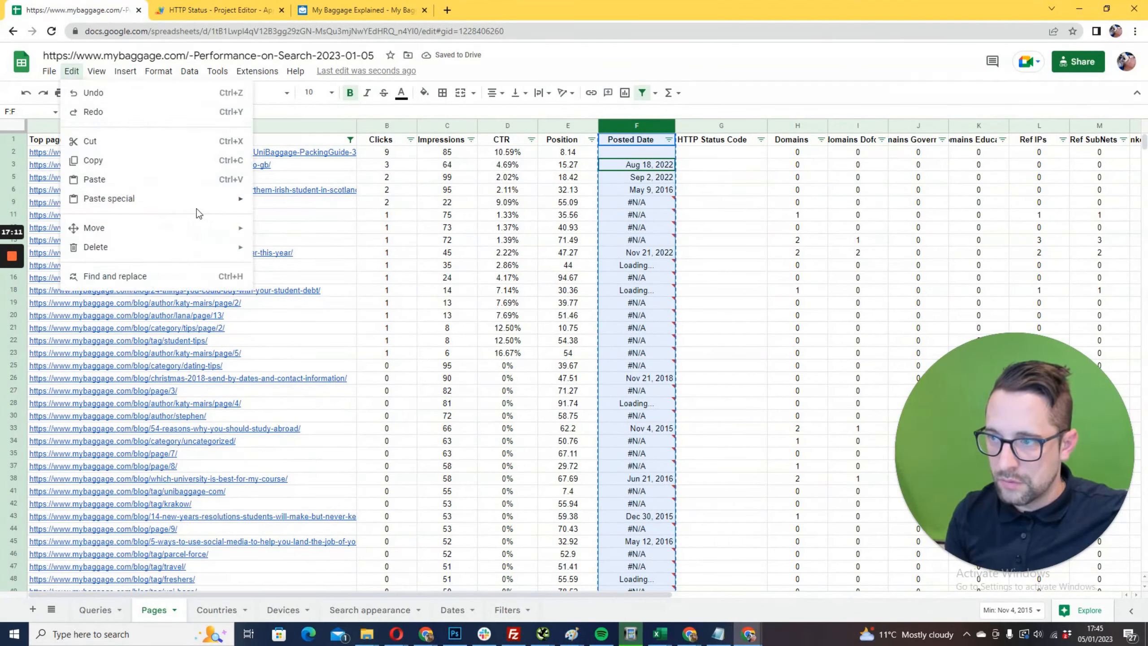
pyautogui.moveTo(204, 207)
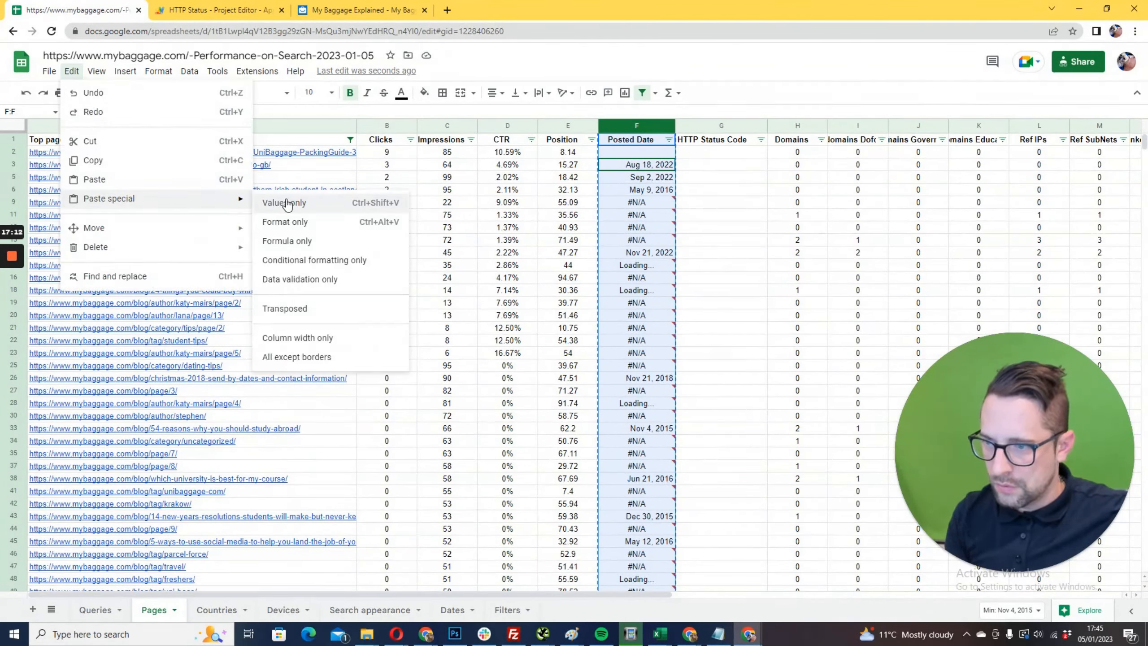
pyautogui.click(295, 223)
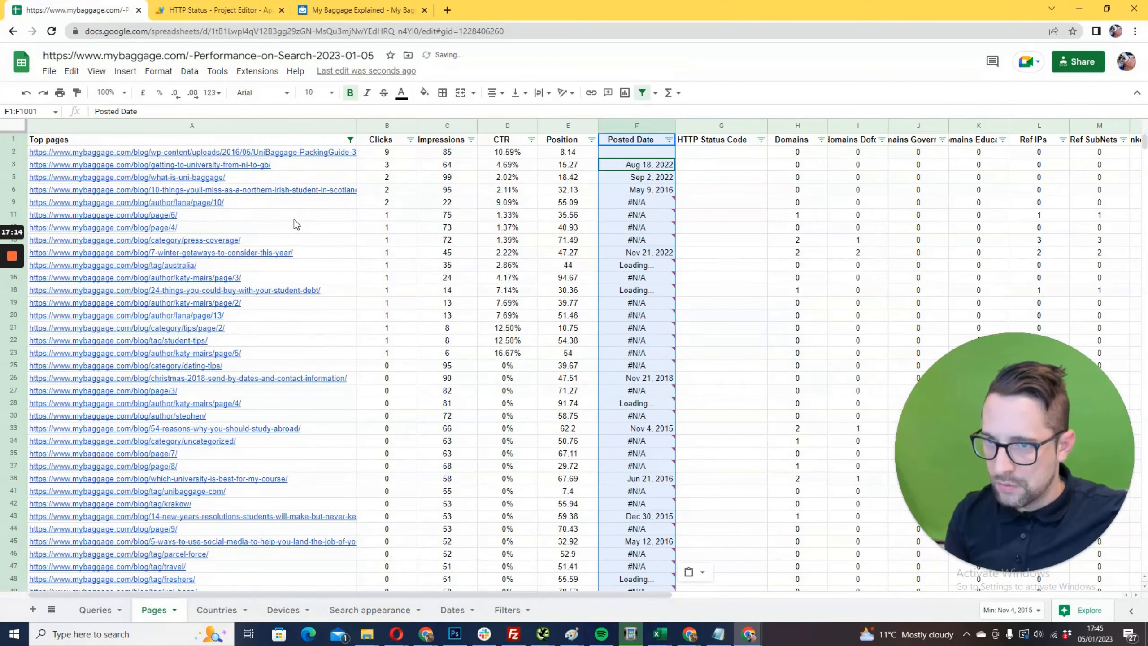
pyautogui.click(685, 218)
pyautogui.click(636, 162)
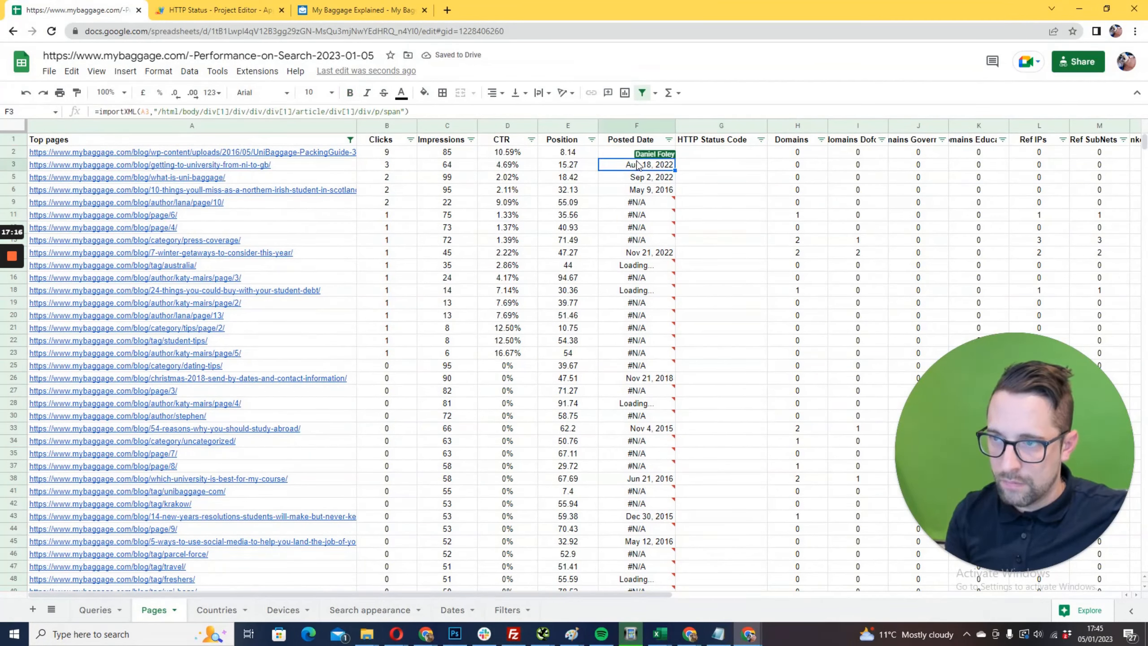
pyautogui.click(754, 178)
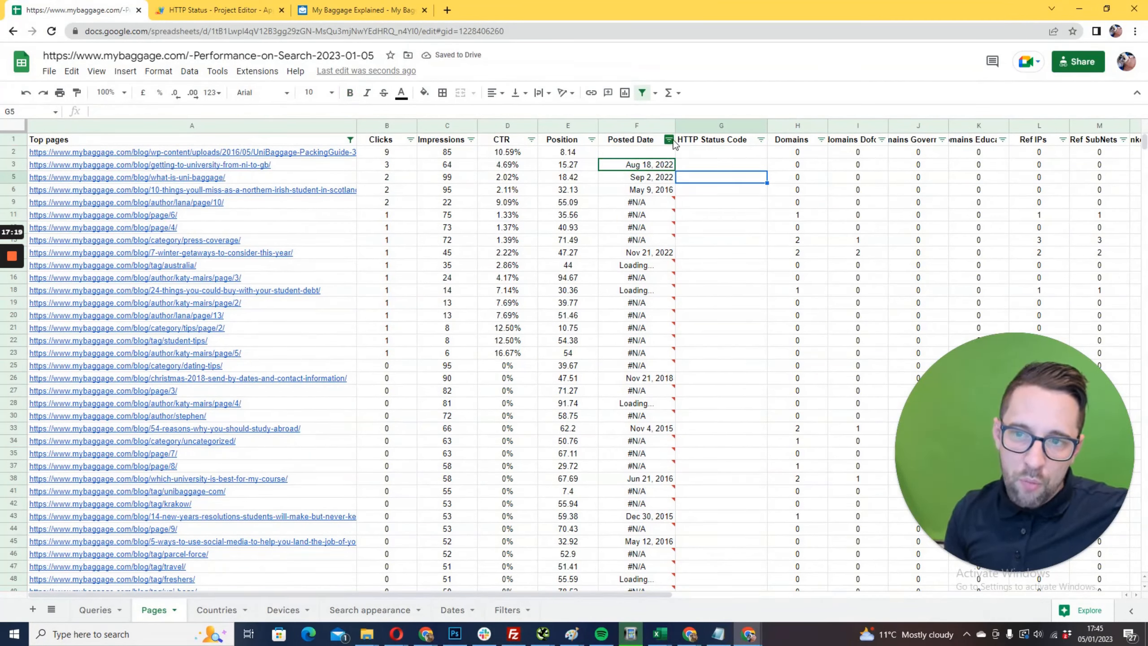
# Duplicate the Pages sheet and rename the copy as "Older Blogs (2019 or before)"
pyautogui.click(153, 610)
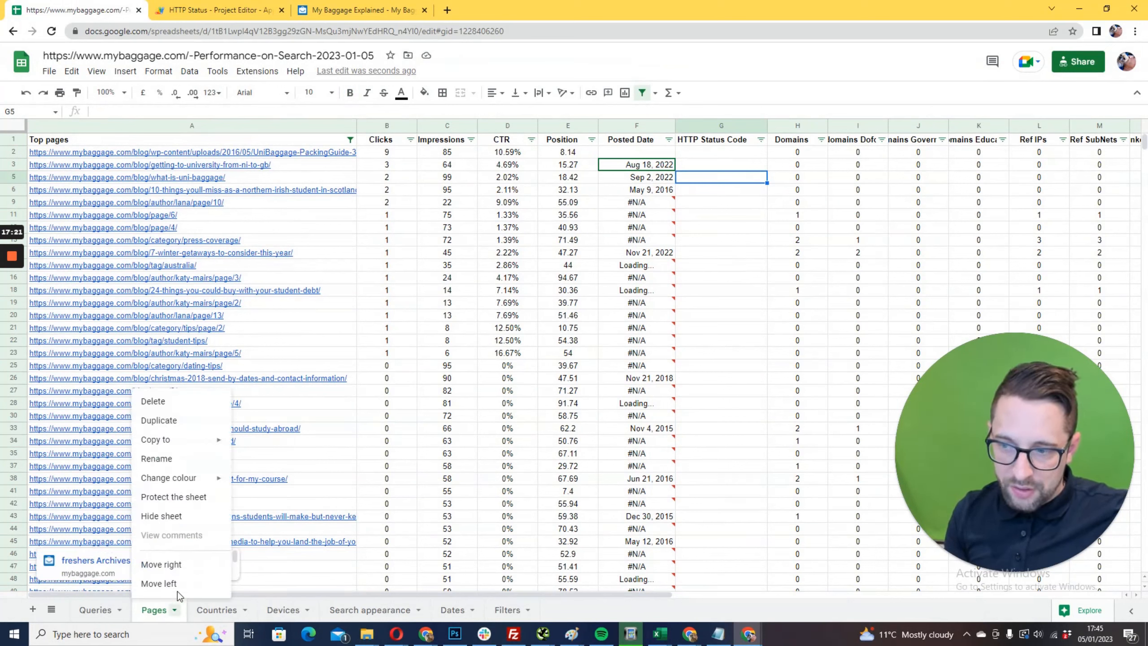
pyautogui.click(159, 420)
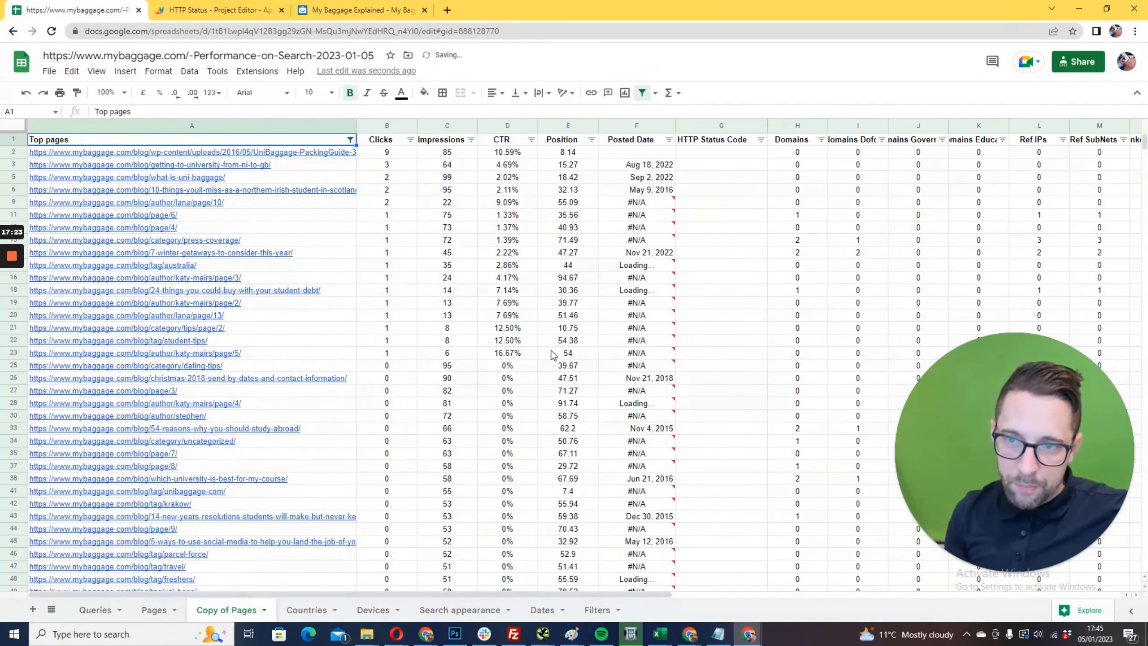
pyautogui.doubleClick(239, 610)
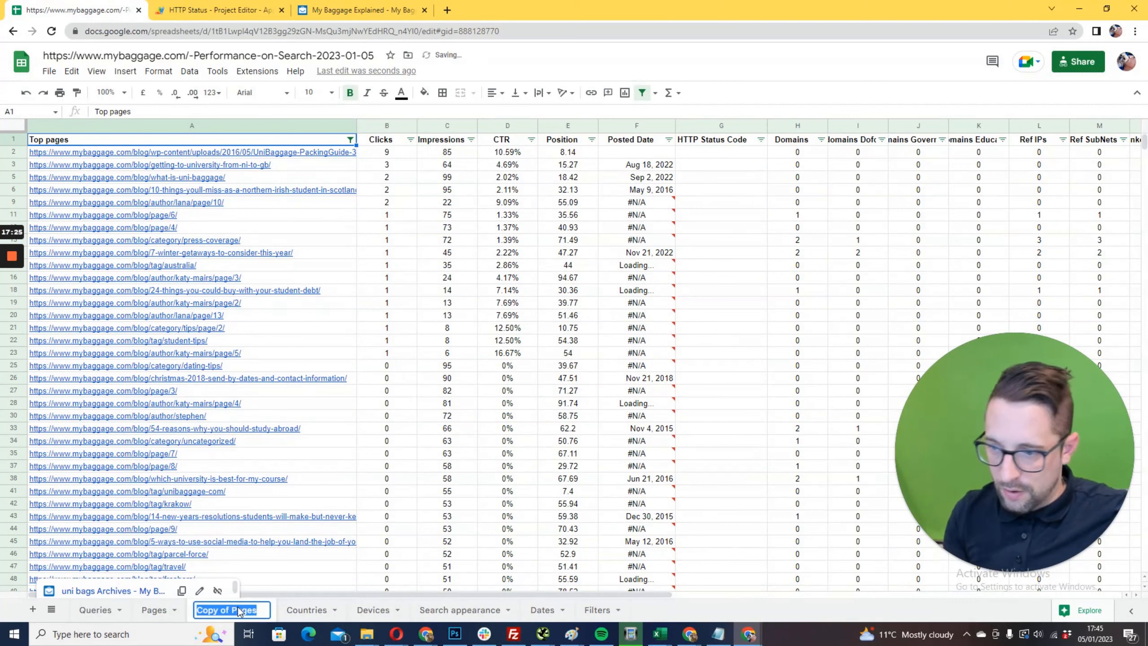
pyautogui.press('BackSpace')
pyautogui.press('capslock')
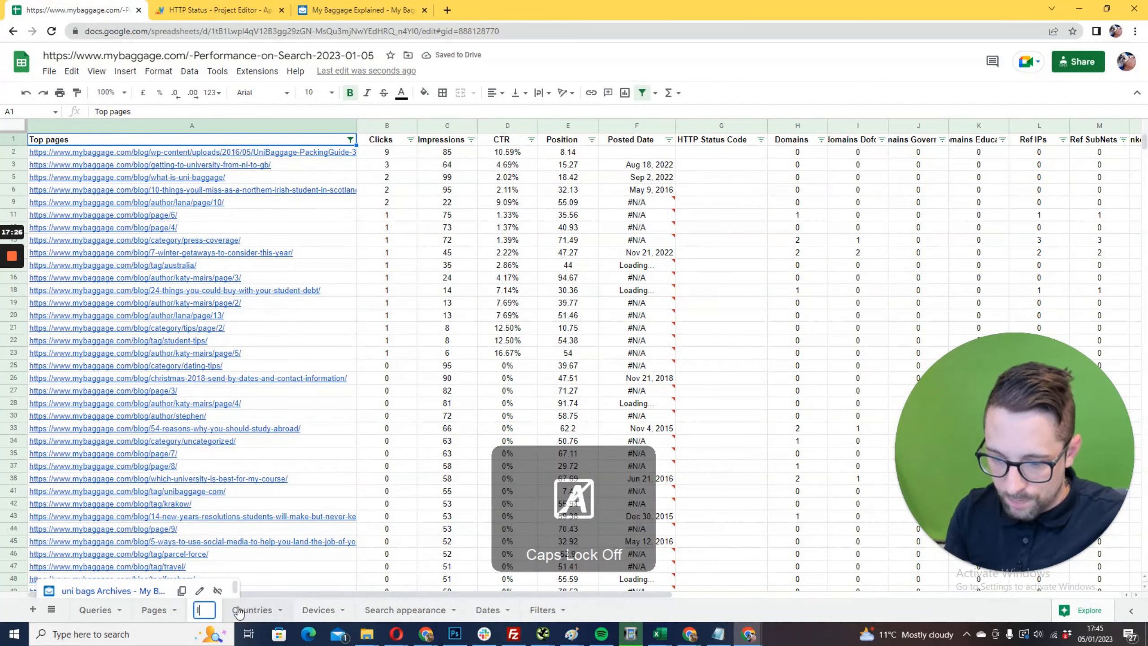
pyautogui.write('Older')
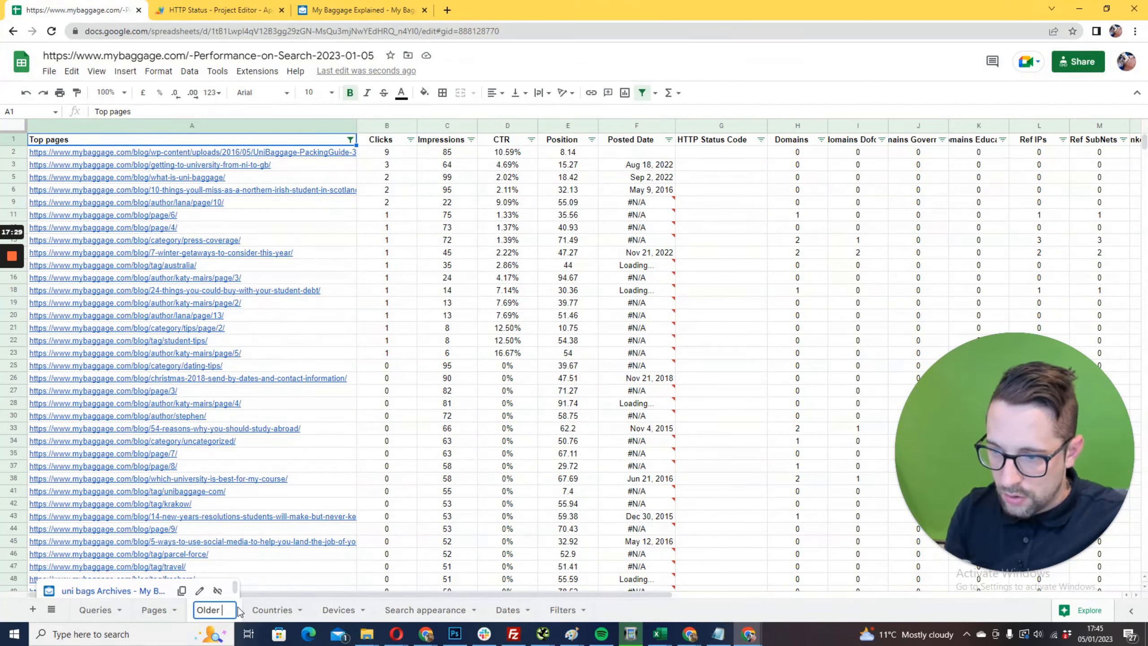
pyautogui.press('capslock')
pyautogui.write('Blogs')
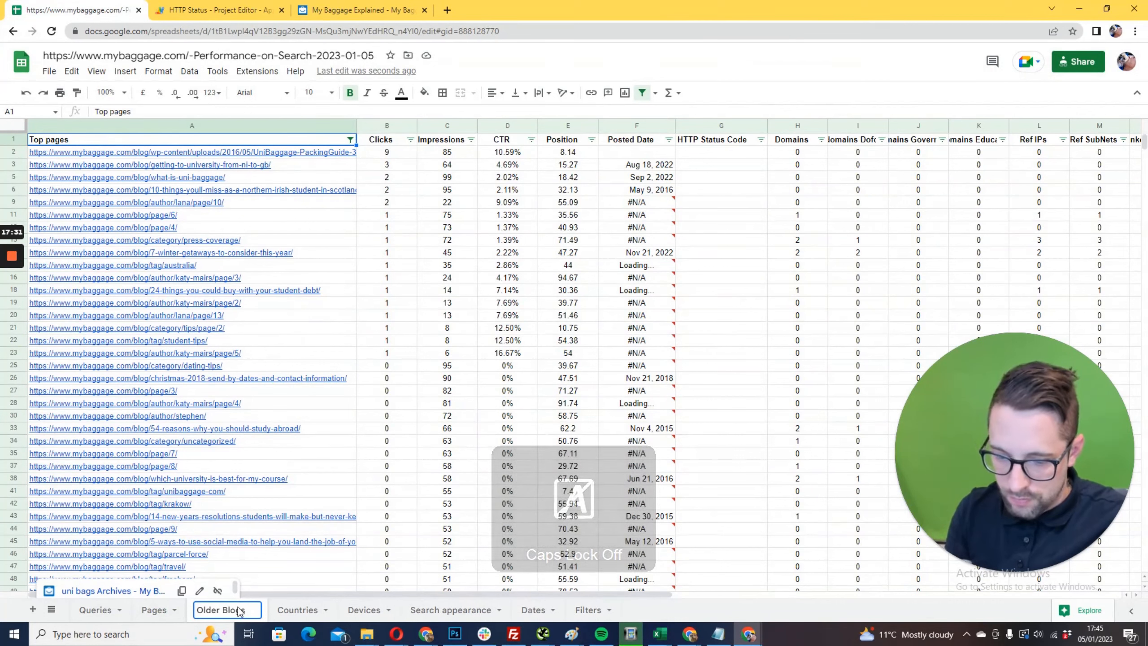
pyautogui.write(' (2019 or before)')
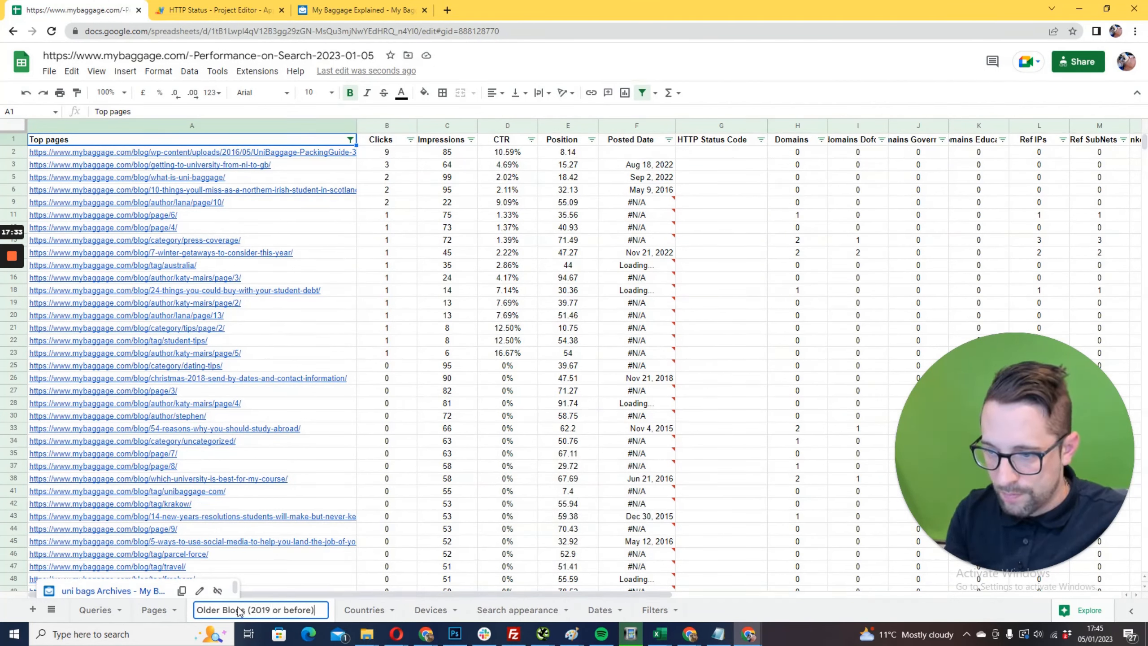
pyautogui.press('Return')
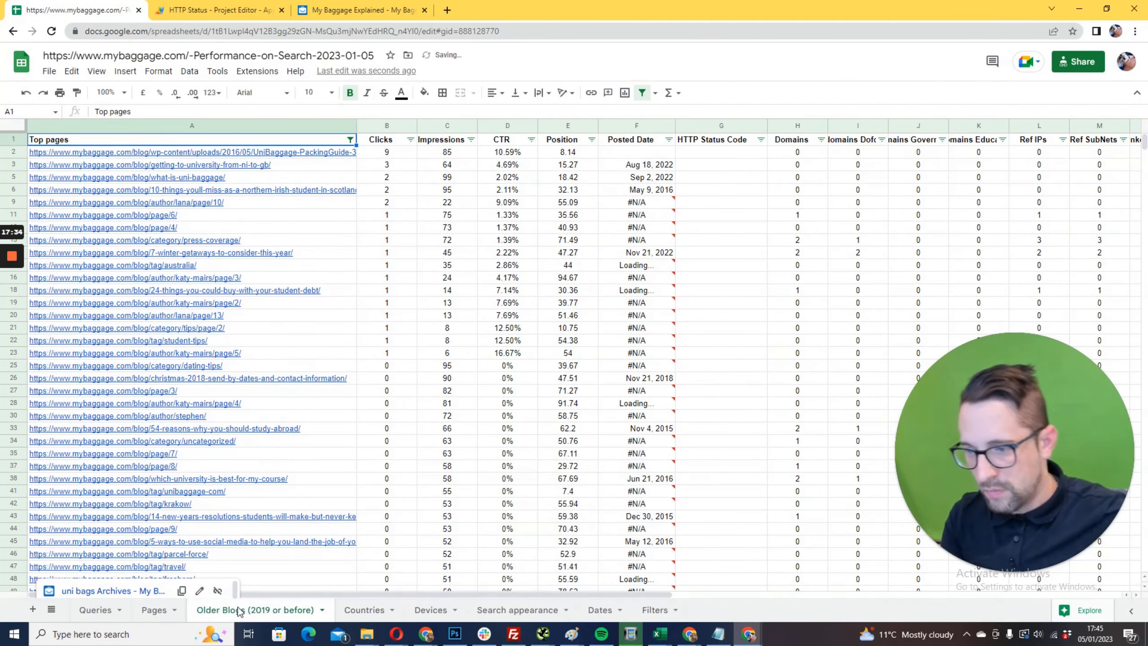
# Choose "Date is before" as the filter condition for the Posted Date column on the Older Blogs sheet
pyautogui.click(669, 140)
pyautogui.click(569, 251)
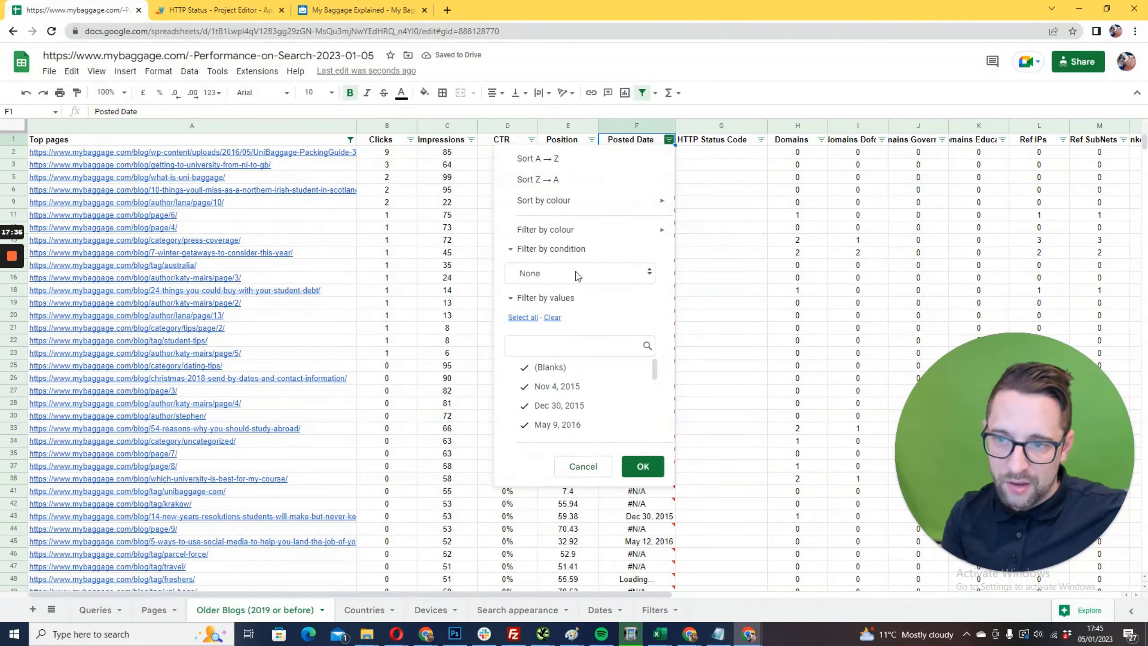
pyautogui.click(555, 274)
pyautogui.scroll(-2, 556, 408)
pyautogui.scroll(-1, 541, 513)
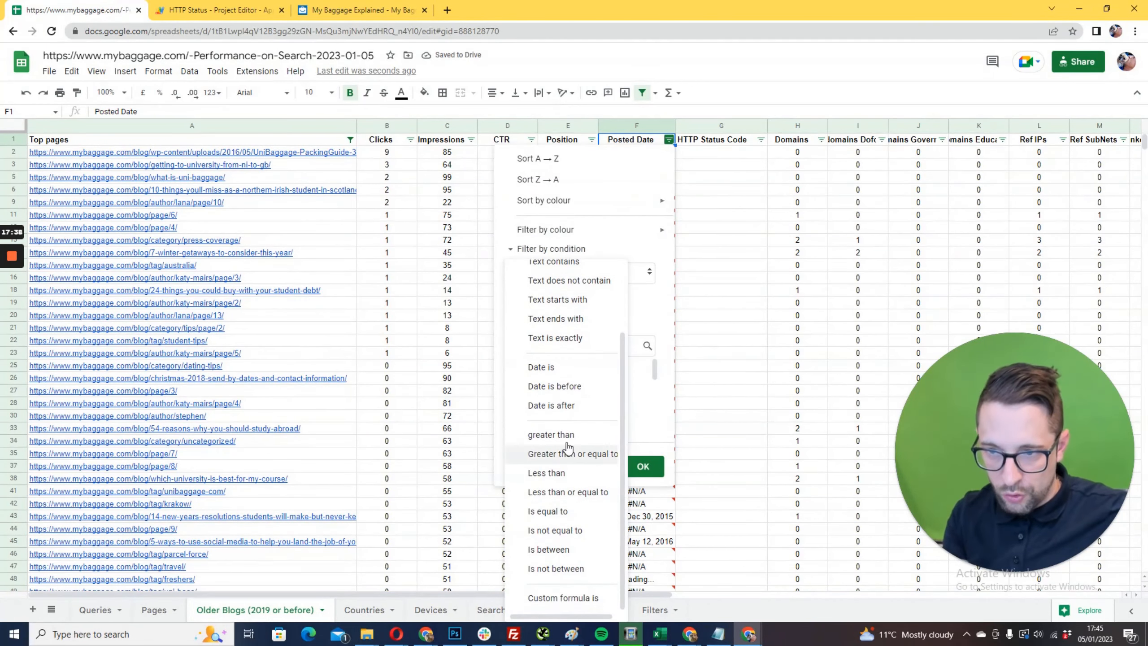
pyautogui.click(567, 386)
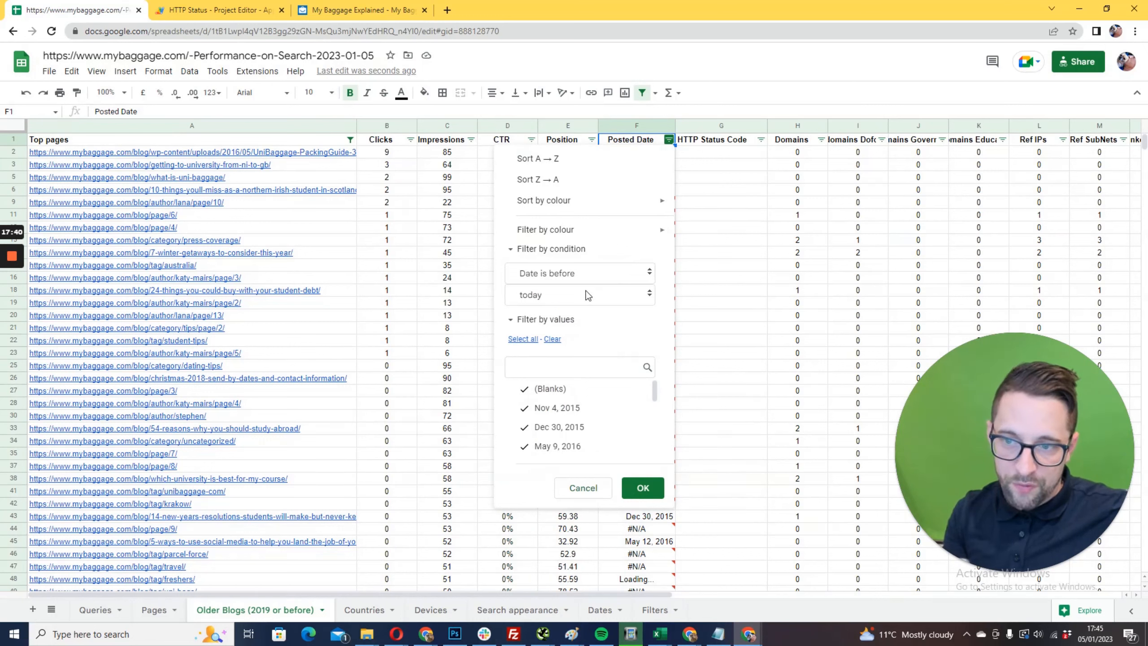
# Set the Posted Date filter's cutoff to the exact date Jan 1, 2019 and apply the filter
pyautogui.click(588, 294)
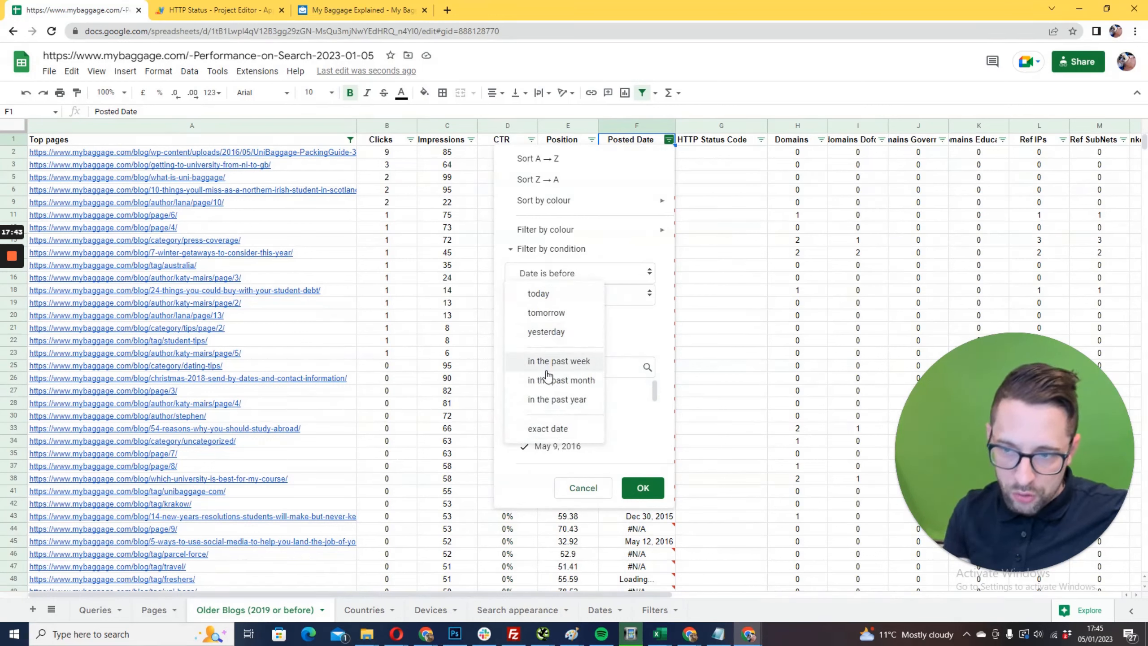
pyautogui.click(549, 428)
pyautogui.click(579, 319)
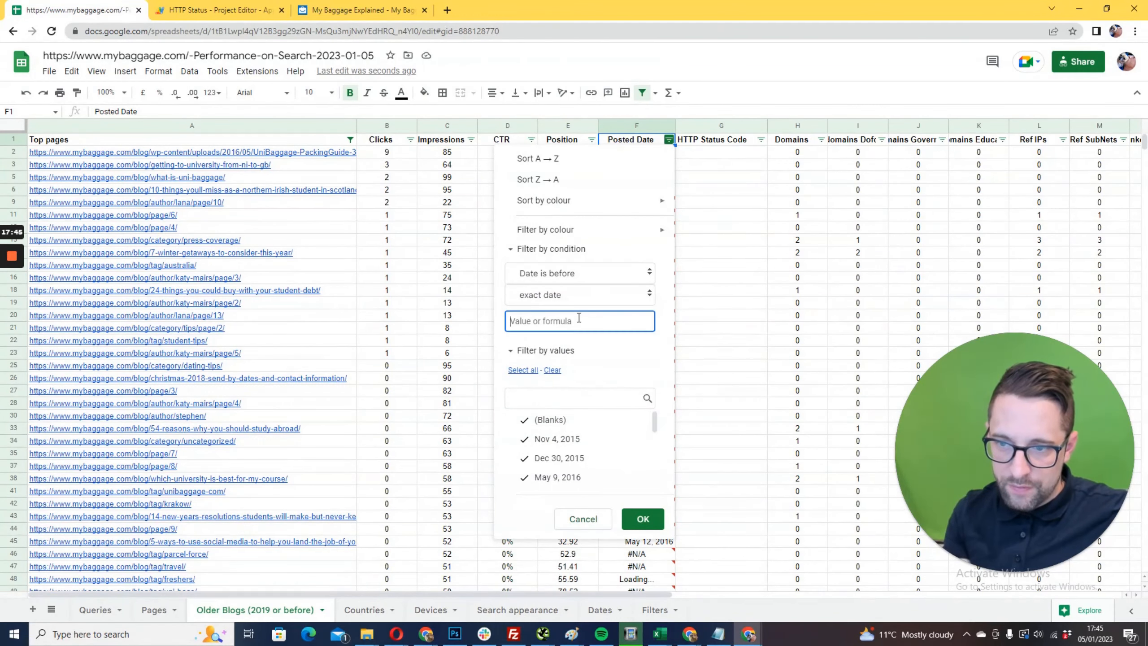
pyautogui.write('J')
pyautogui.press('capslock')
pyautogui.write('an')
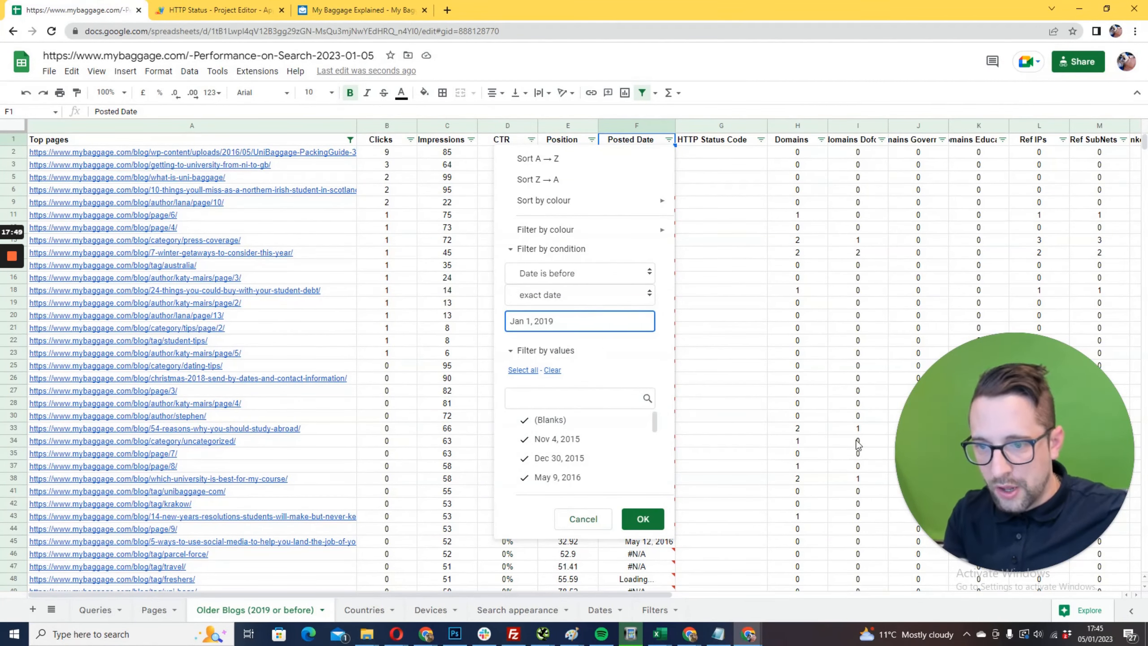
pyautogui.write(' 1, 2019')
pyautogui.click(642, 518)
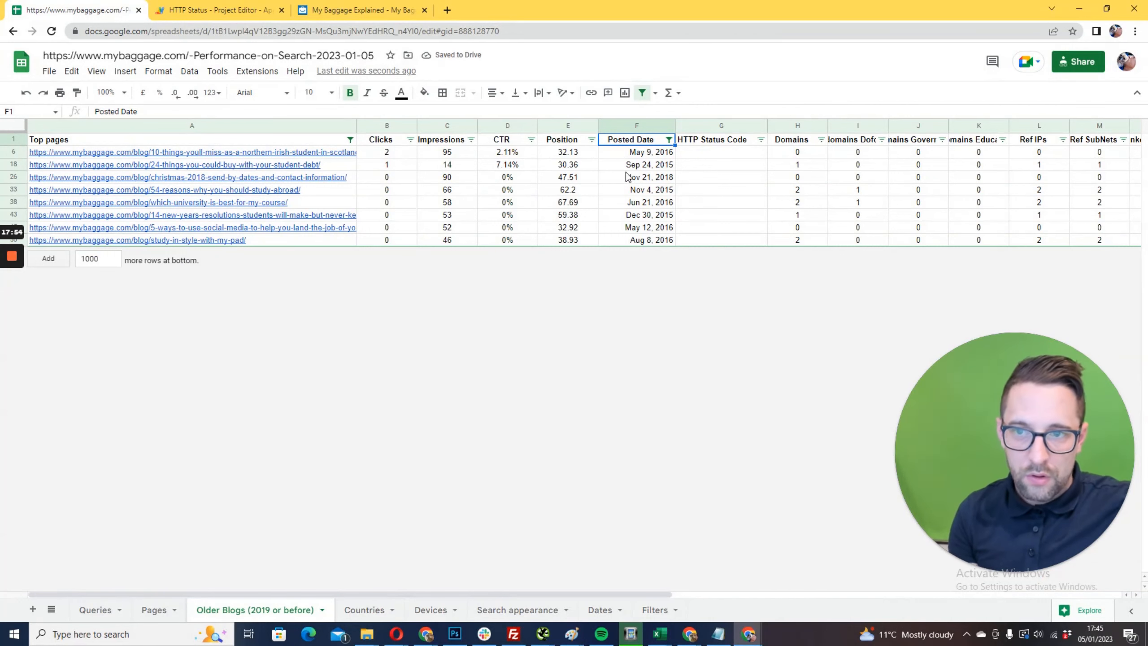
# Review the filtered older posts by their posted dates, clicks, impressions and referring domains
pyautogui.moveTo(639, 153); pyautogui.dragTo(658, 252)
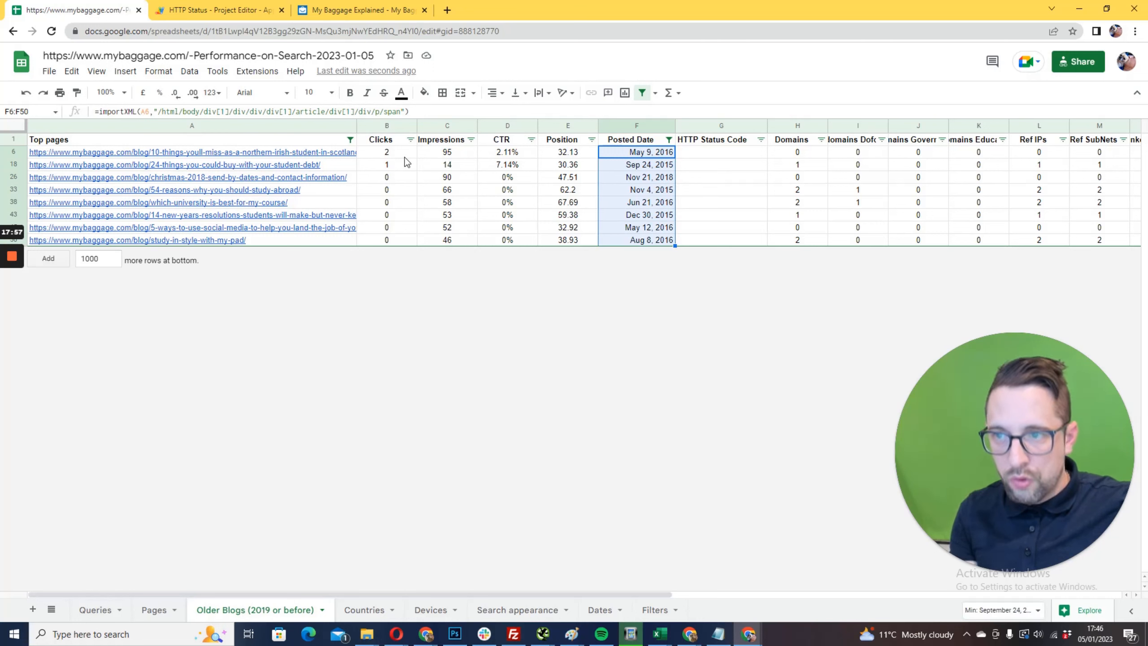
pyautogui.moveTo(405, 156); pyautogui.dragTo(394, 230)
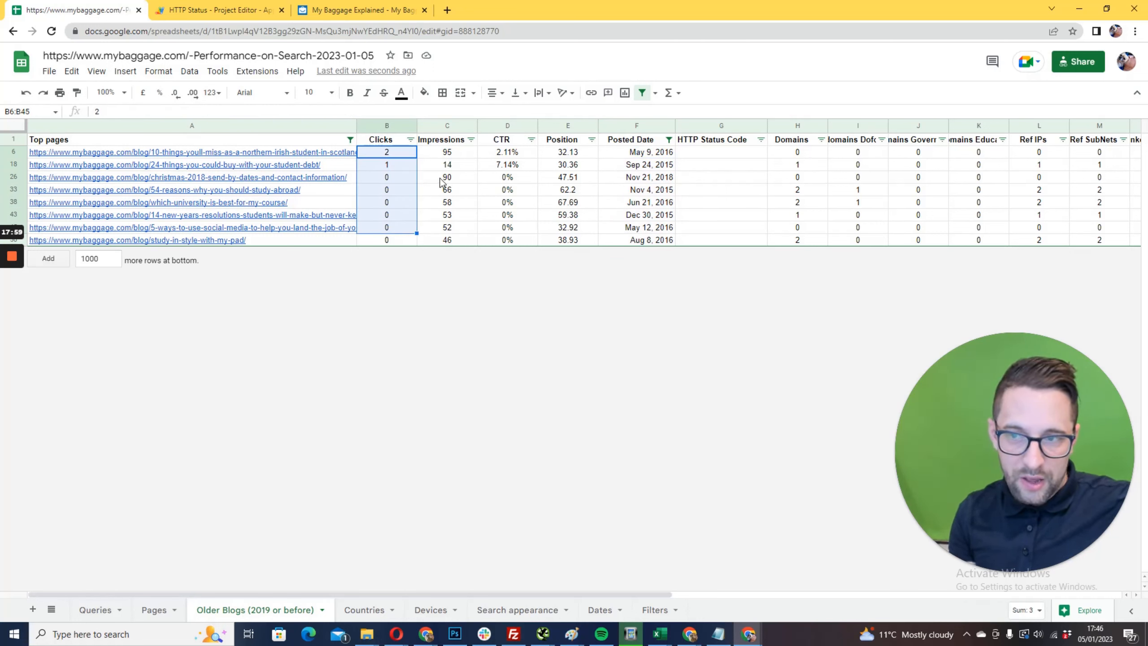
pyautogui.moveTo(446, 164); pyautogui.dragTo(448, 229)
pyautogui.moveTo(795, 165); pyautogui.dragTo(806, 242)
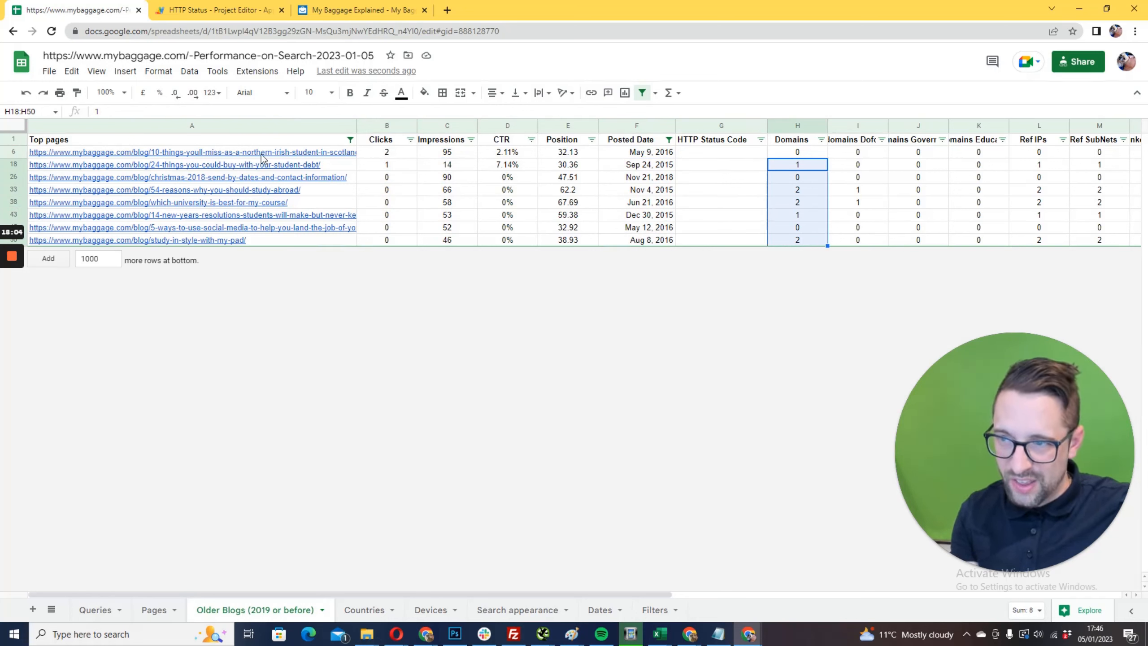
pyautogui.moveTo(337, 179)
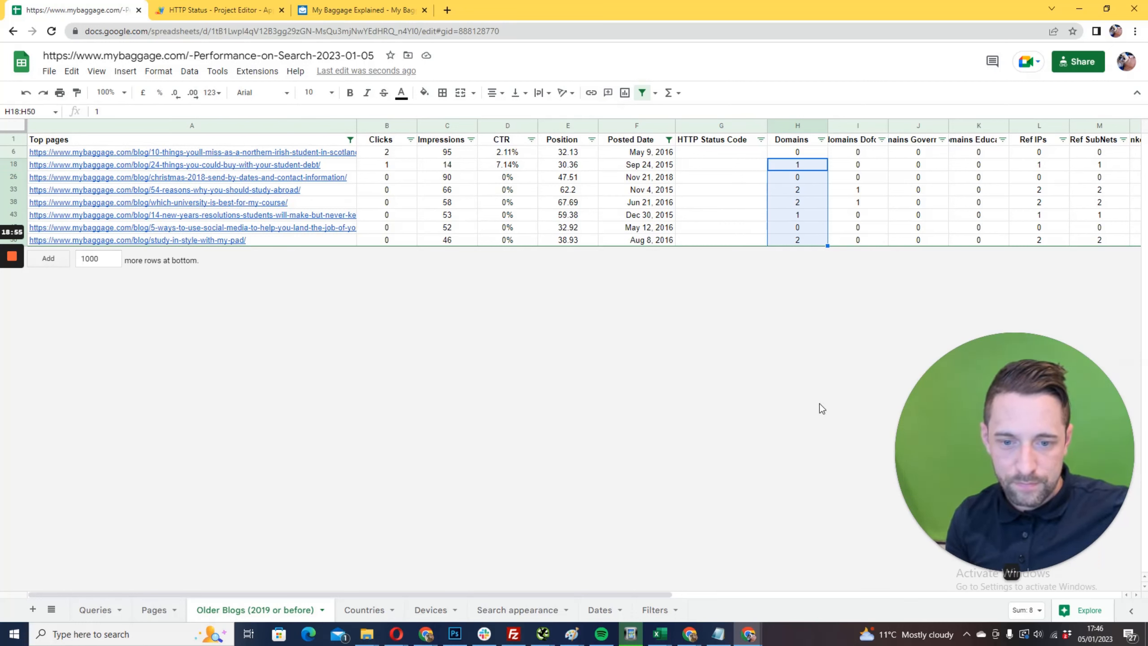
pyautogui.moveTo(105, 244)
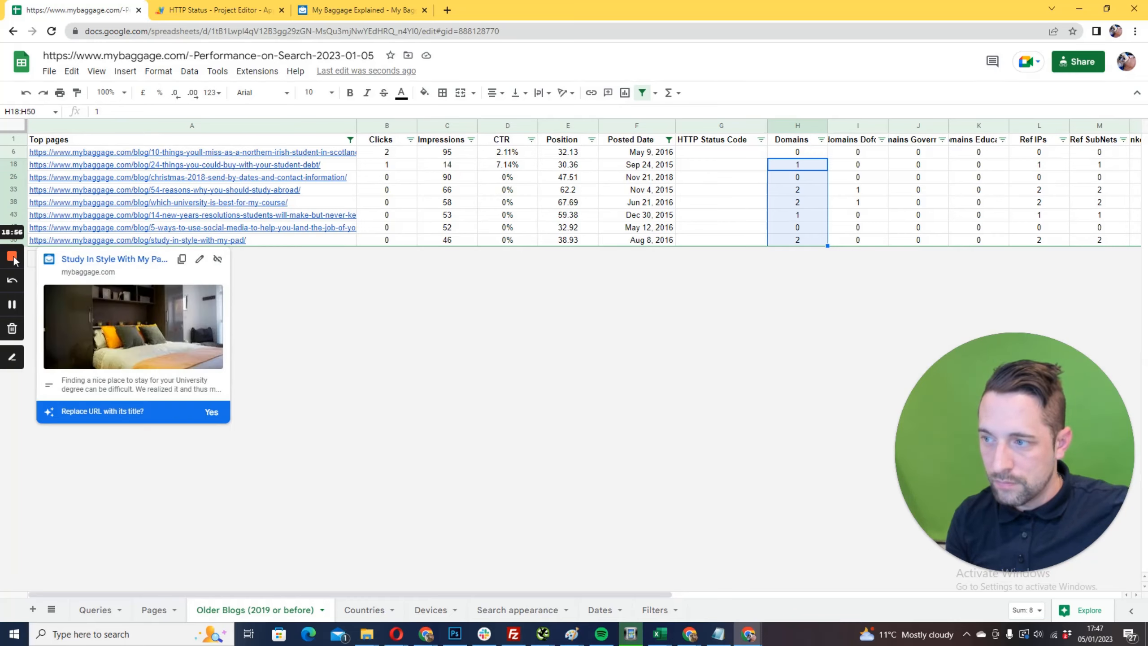